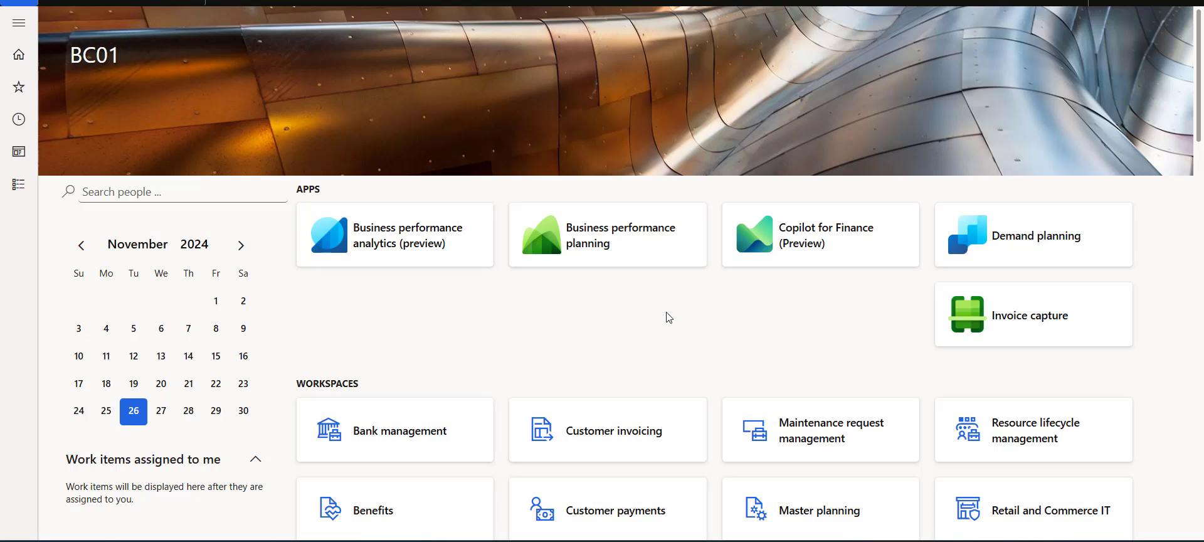
Open the Walmart HeadOffice customer record and locate the remittance settings in its miscellaneous details.
left_click(24, 193)
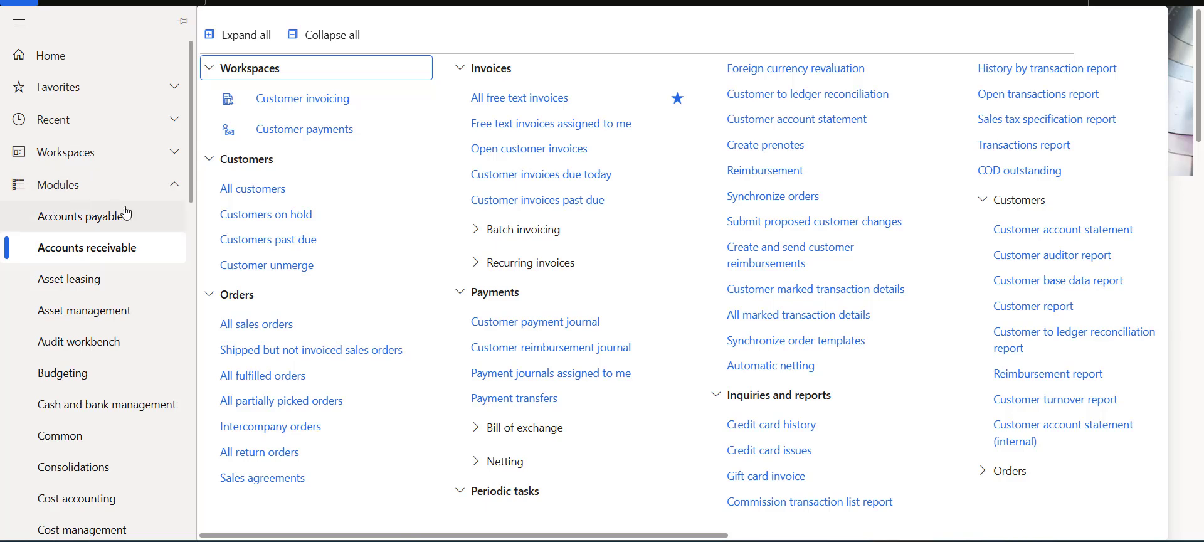
left_click(250, 188)
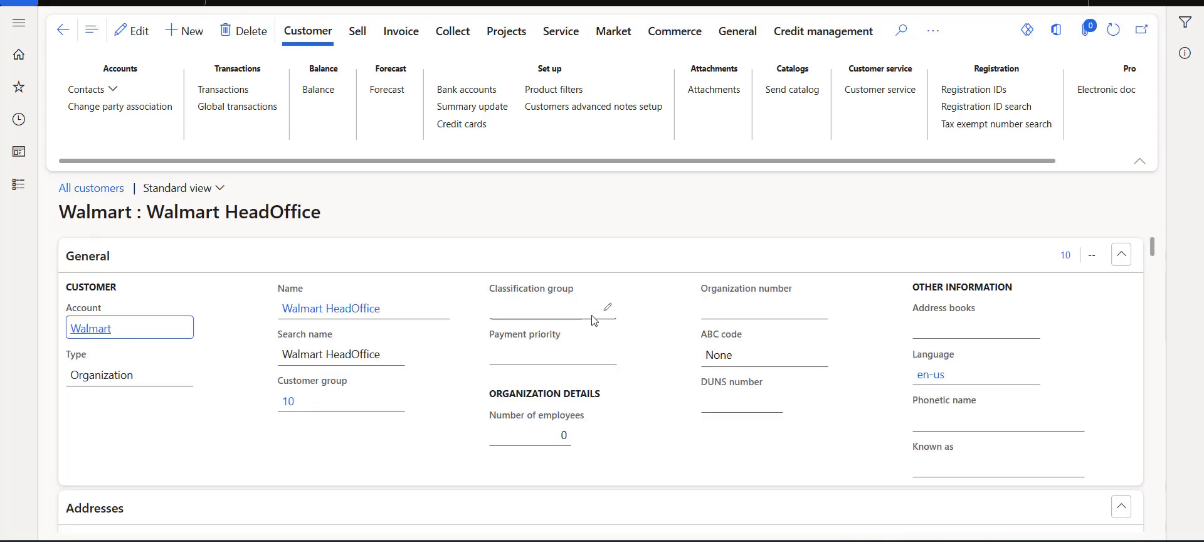
scroll(593, 319, "down", 2)
scroll(593, 316, "down", 6)
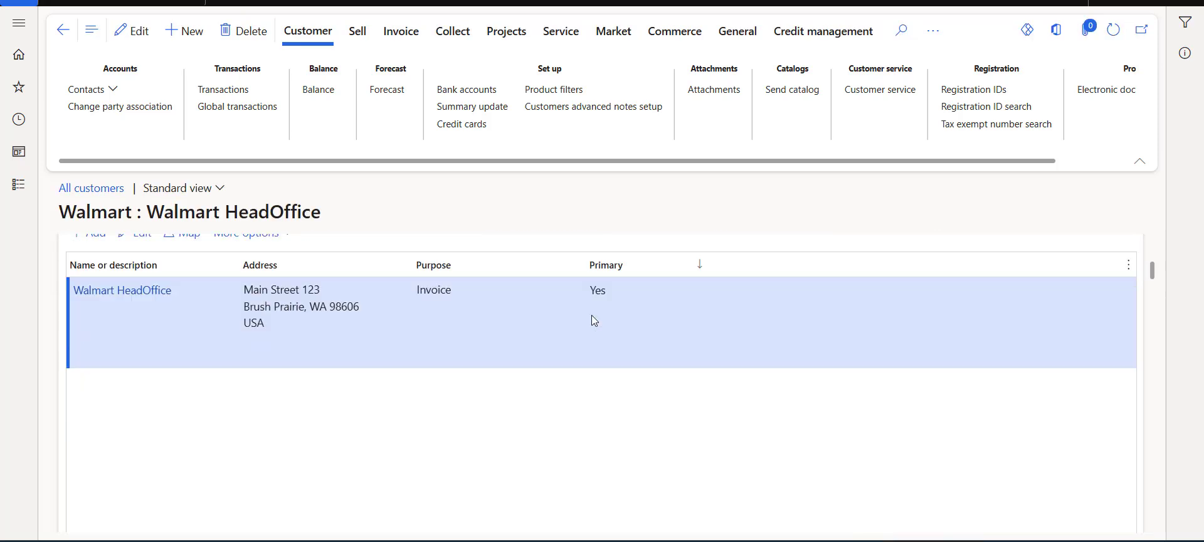
scroll(592, 320, "down", 3)
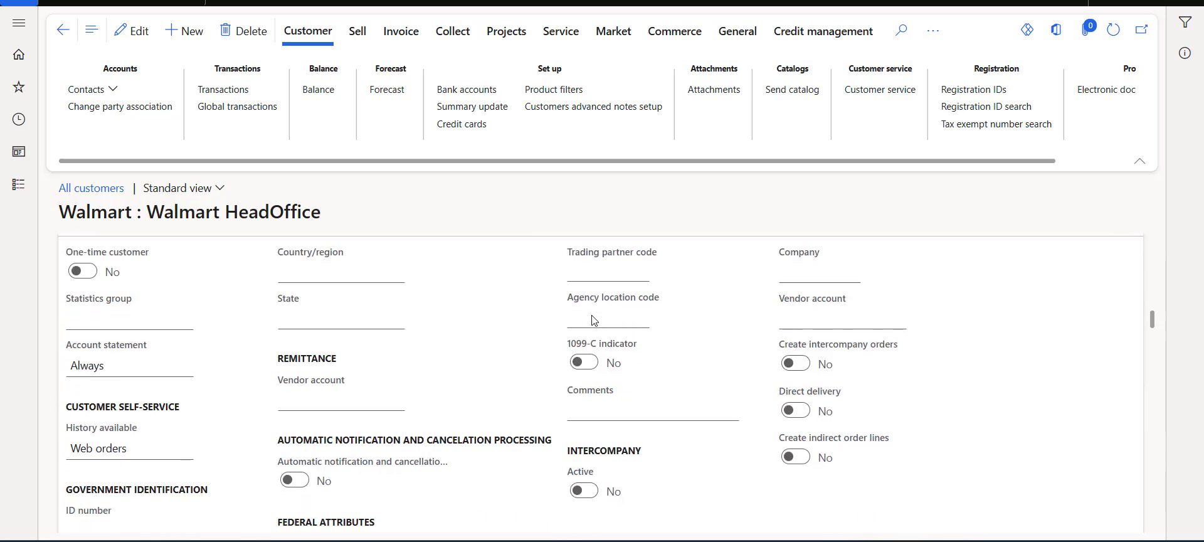
scroll(592, 320, "down", 1)
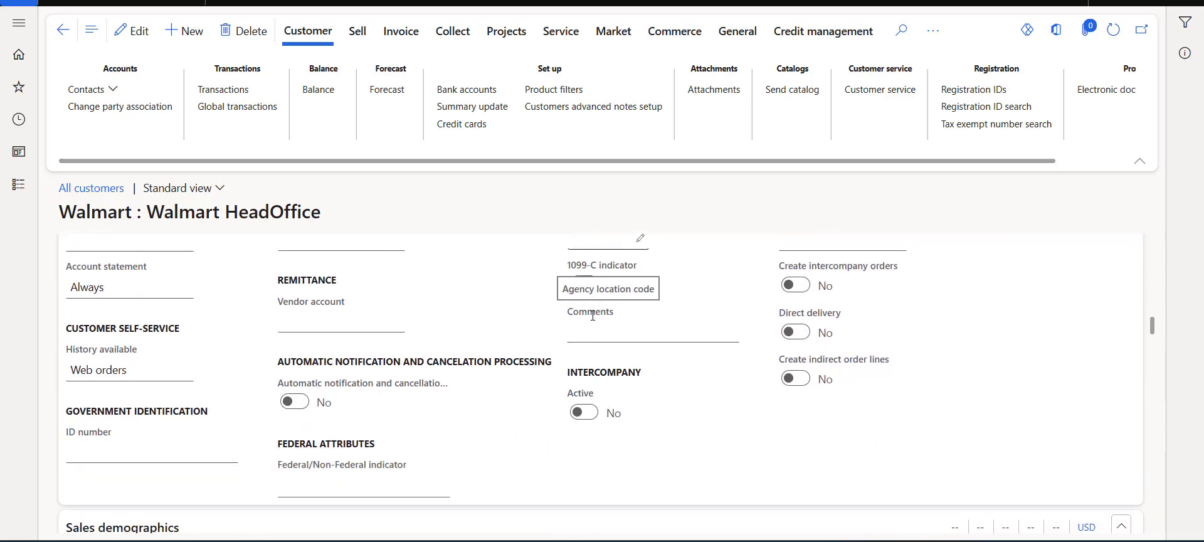
scroll(417, 298, "up", 1)
scroll(395, 317, "up", 1)
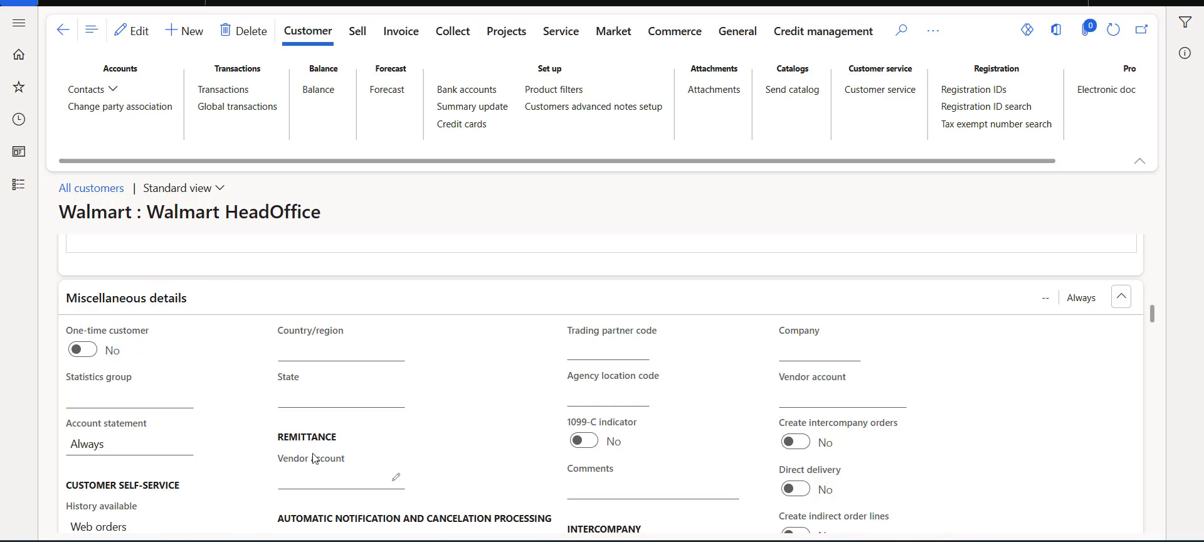
scroll(315, 455, "down", 1)
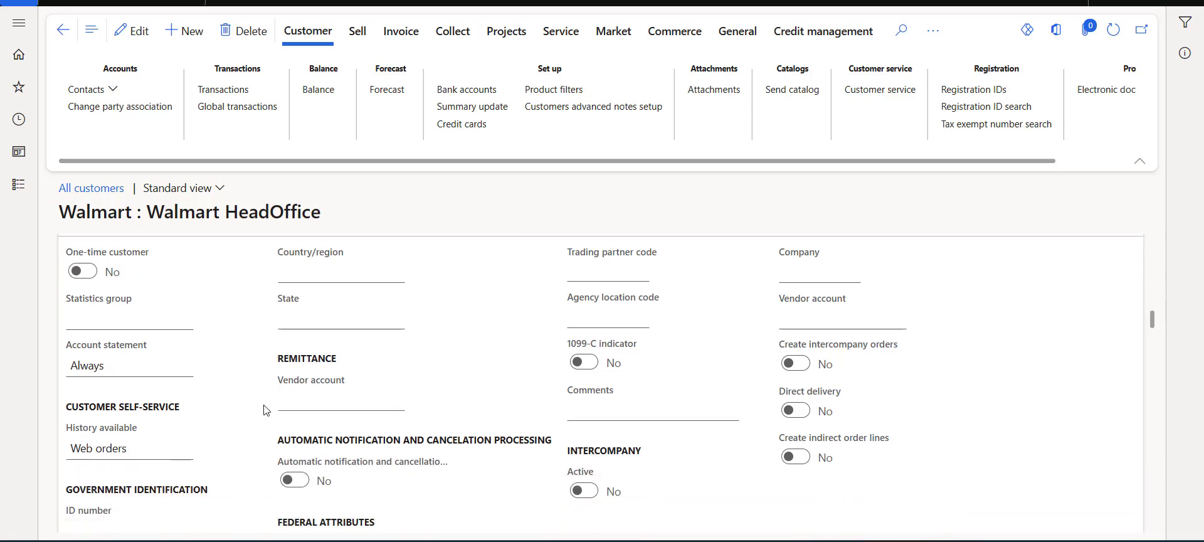
Set the remittance vendor account of the Walmart HeadOffice customer to the Walmart vendor in Houston.
left_click(397, 406)
left_click(396, 406)
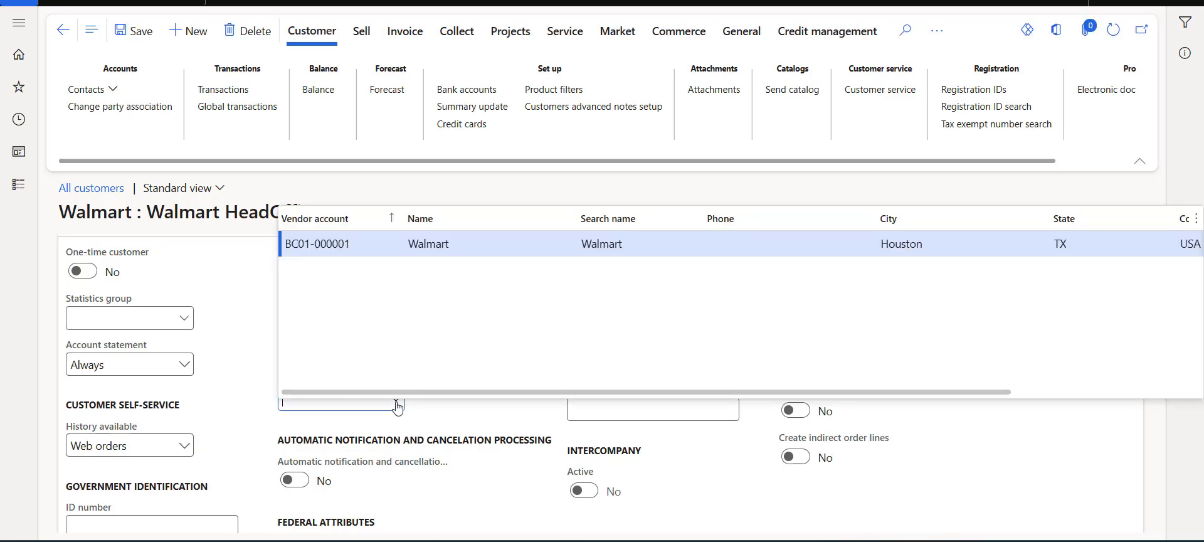
left_click(483, 244)
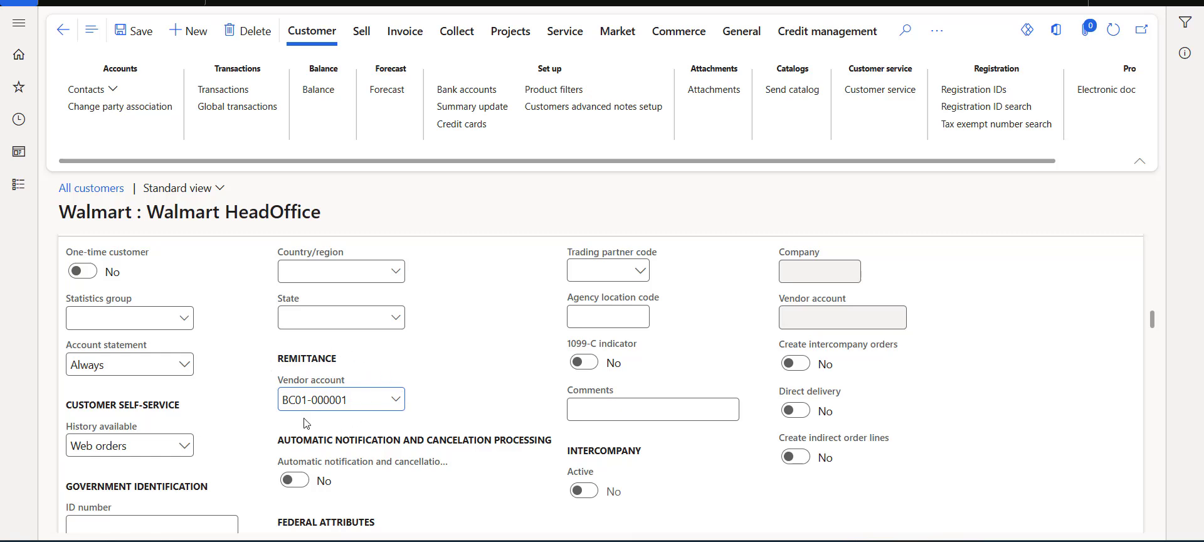
left_click(447, 401)
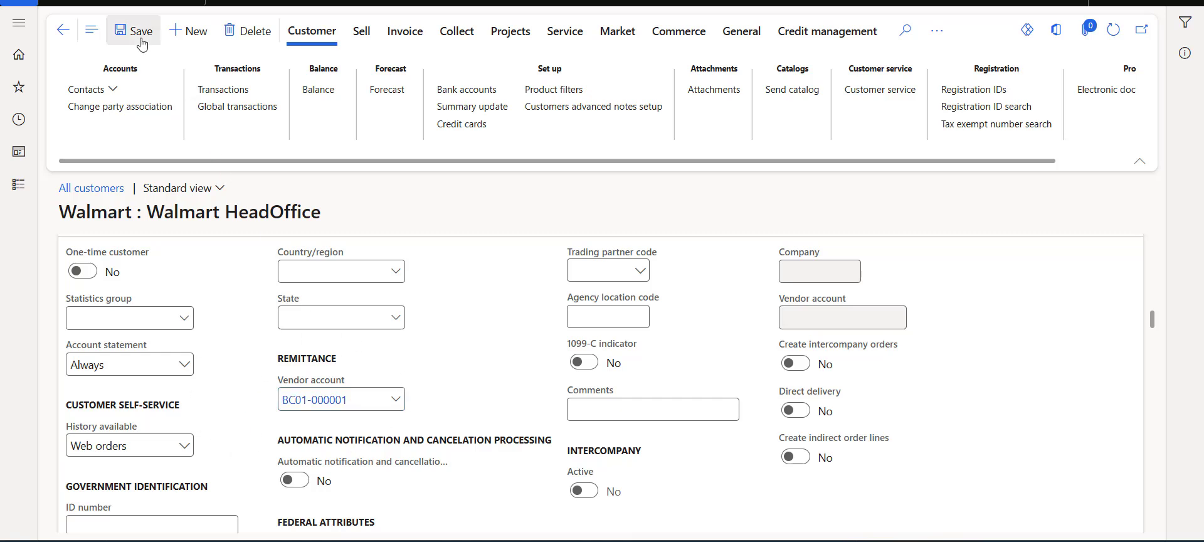
left_click(381, 389)
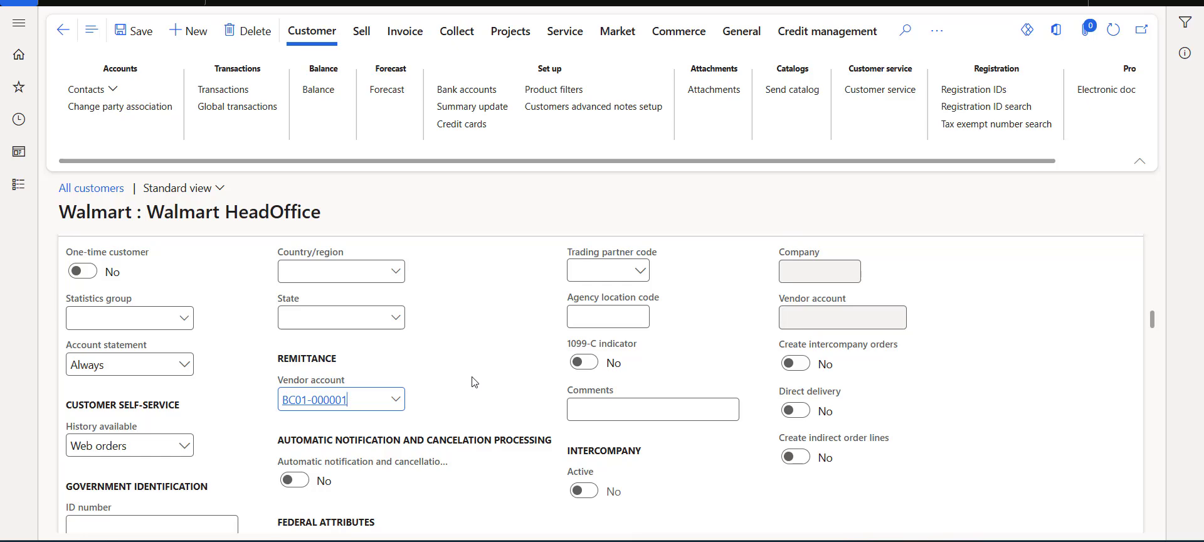
Open the netting agreements of the Cash and bank management module.
left_click(24, 202)
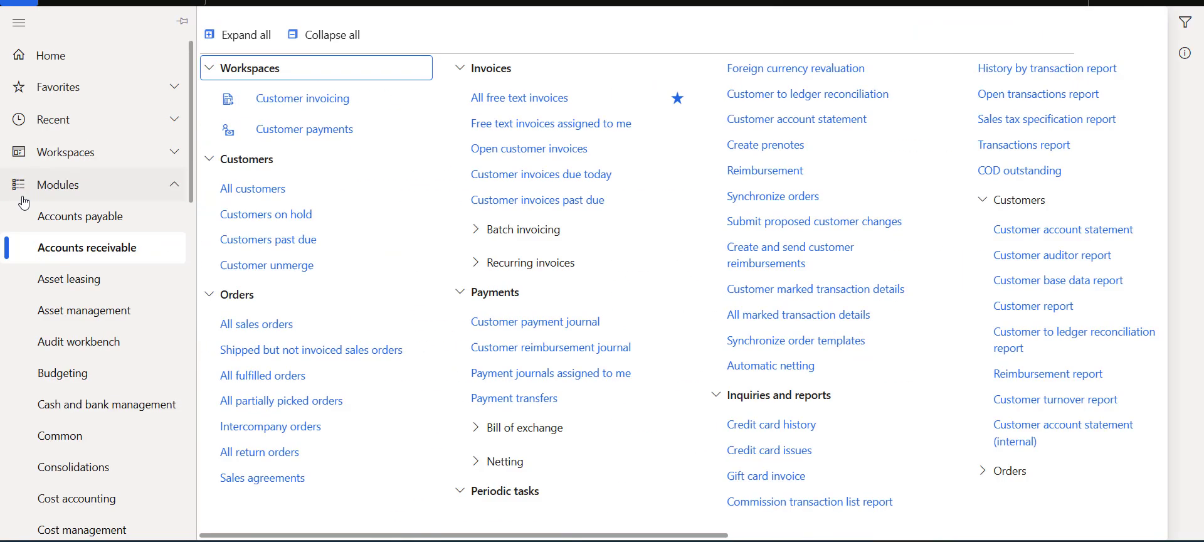
scroll(94, 251, "down", 3)
left_click(119, 259)
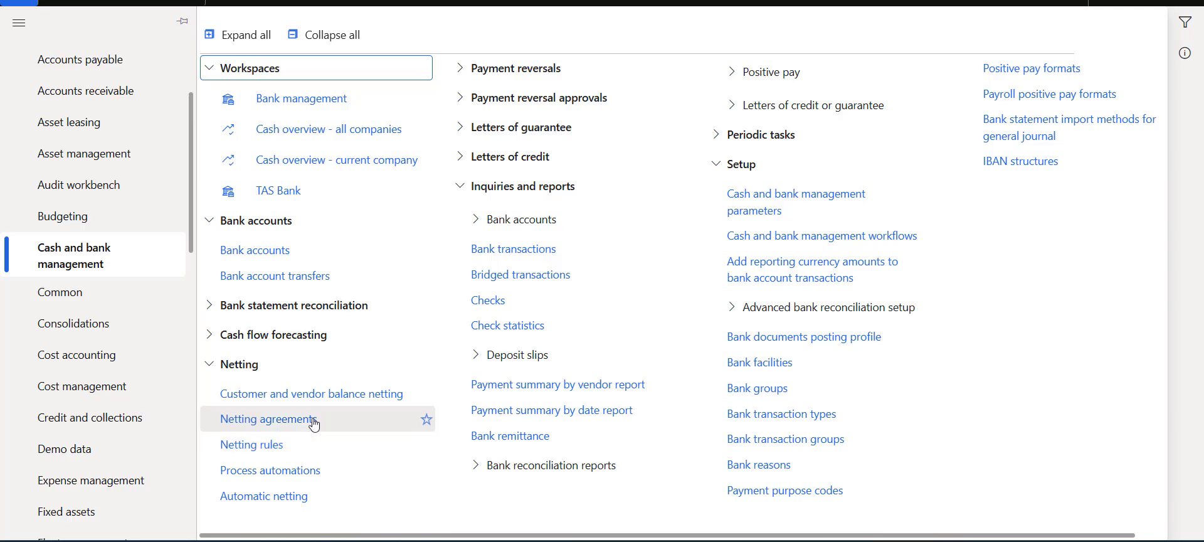
left_click(292, 425)
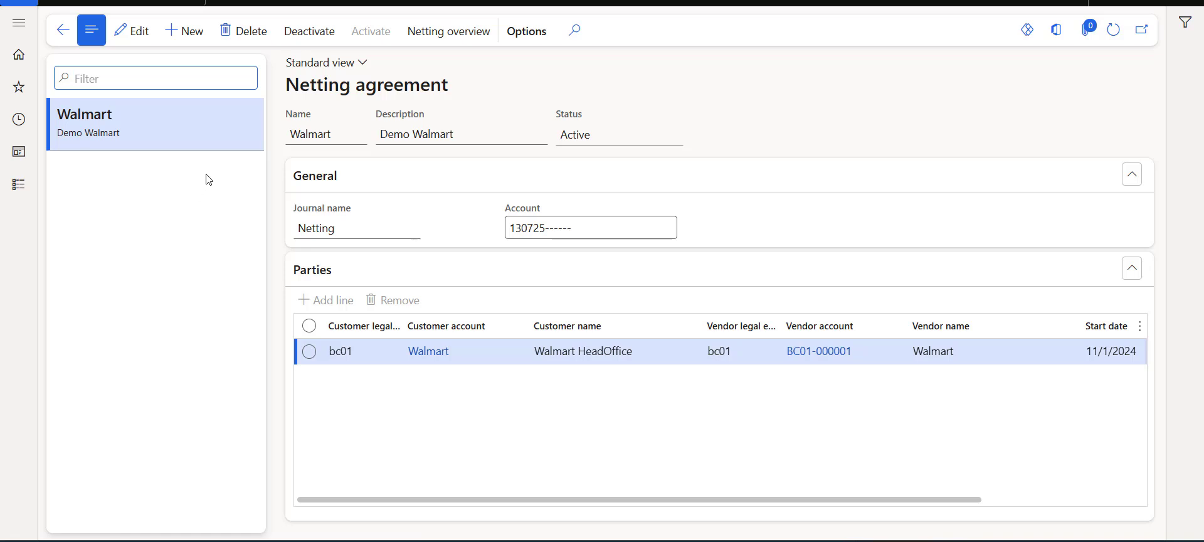
Create a new netting agreement named NettingDe that uses the Netting journal name.
left_click(201, 44)
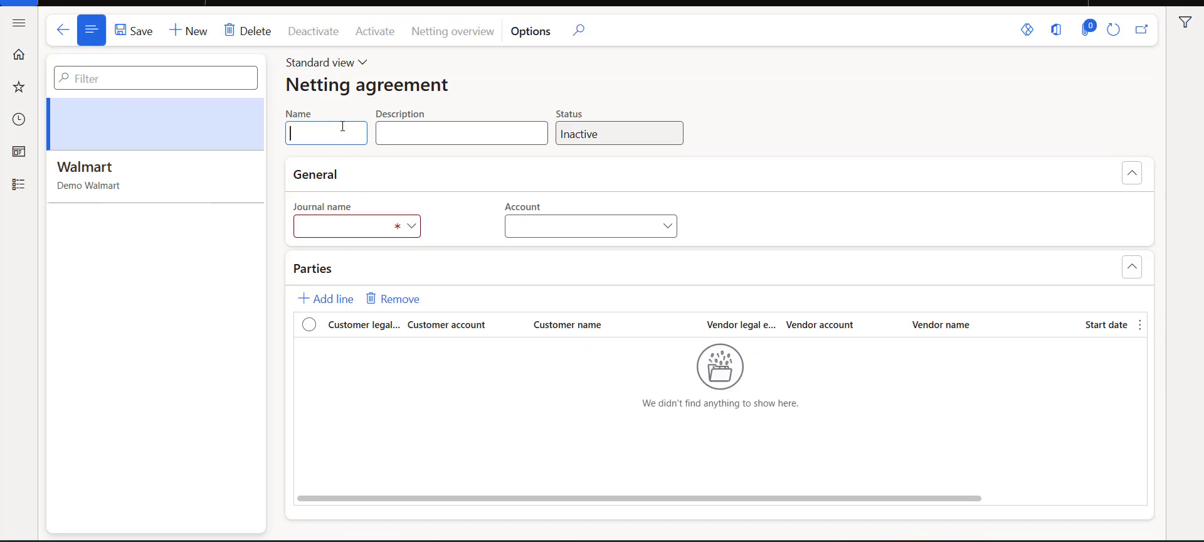
type("N")
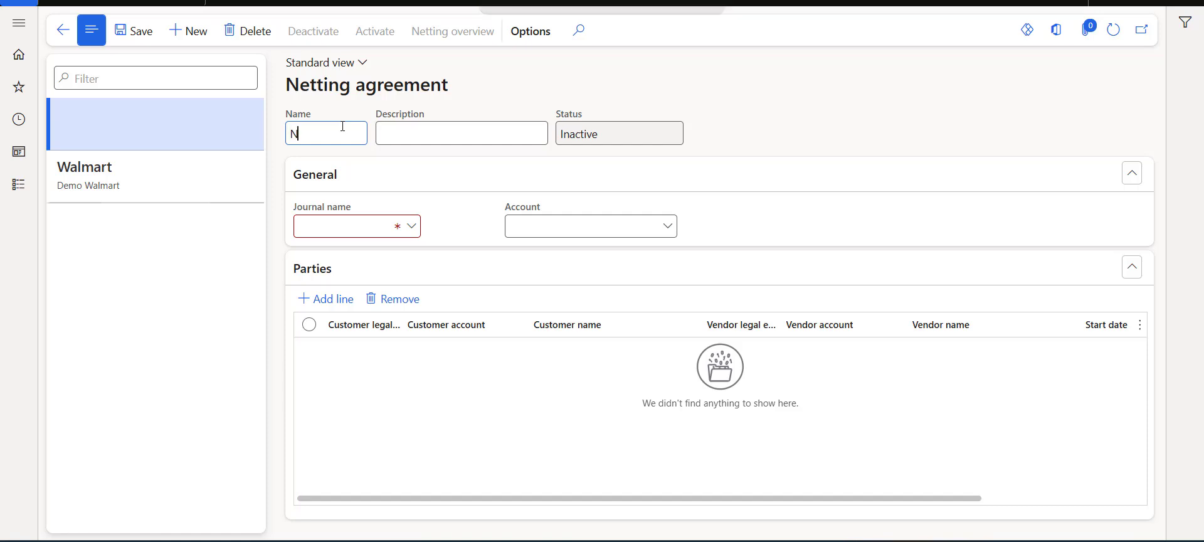
type("ettingDe")
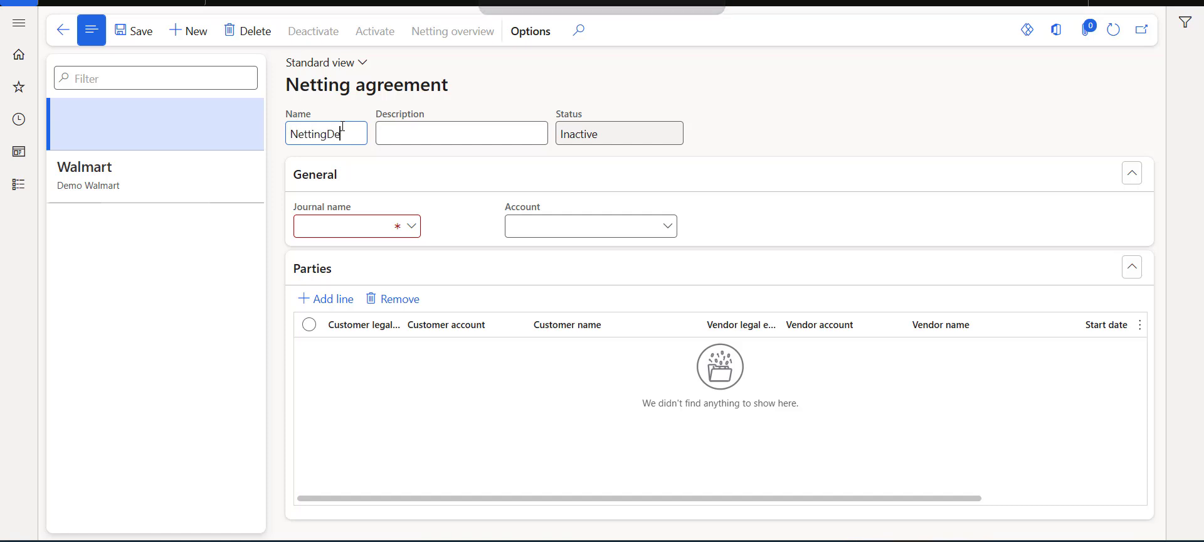
key("Tab")
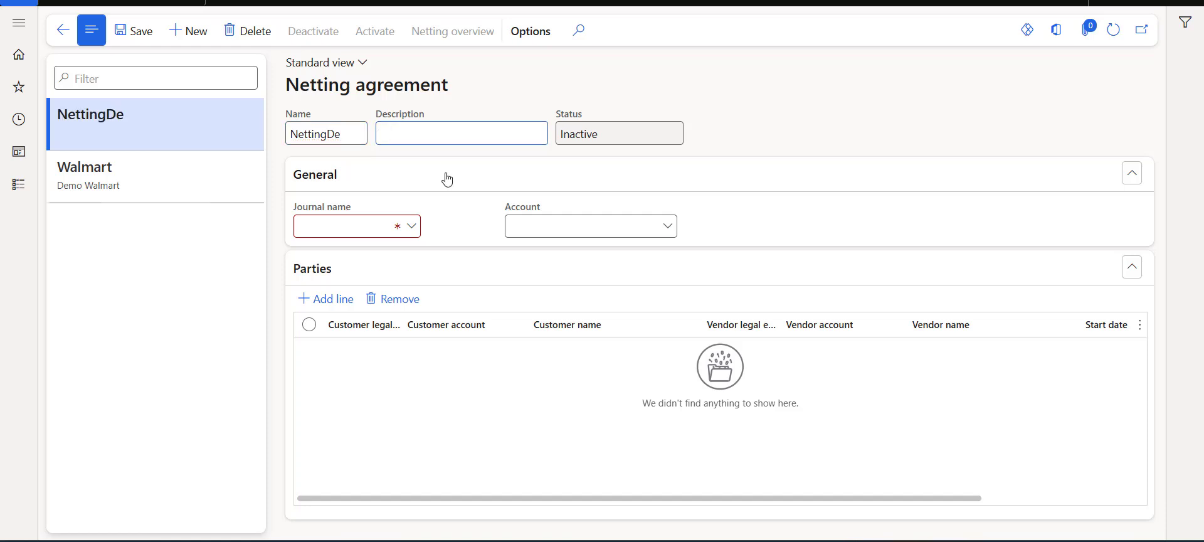
left_click(411, 227)
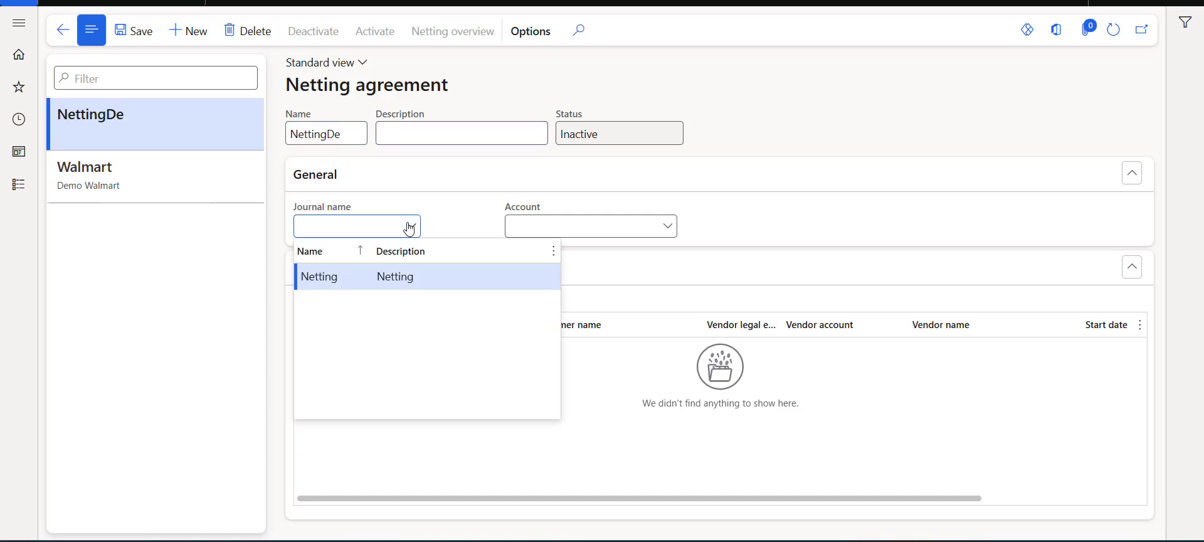
left_click(325, 277)
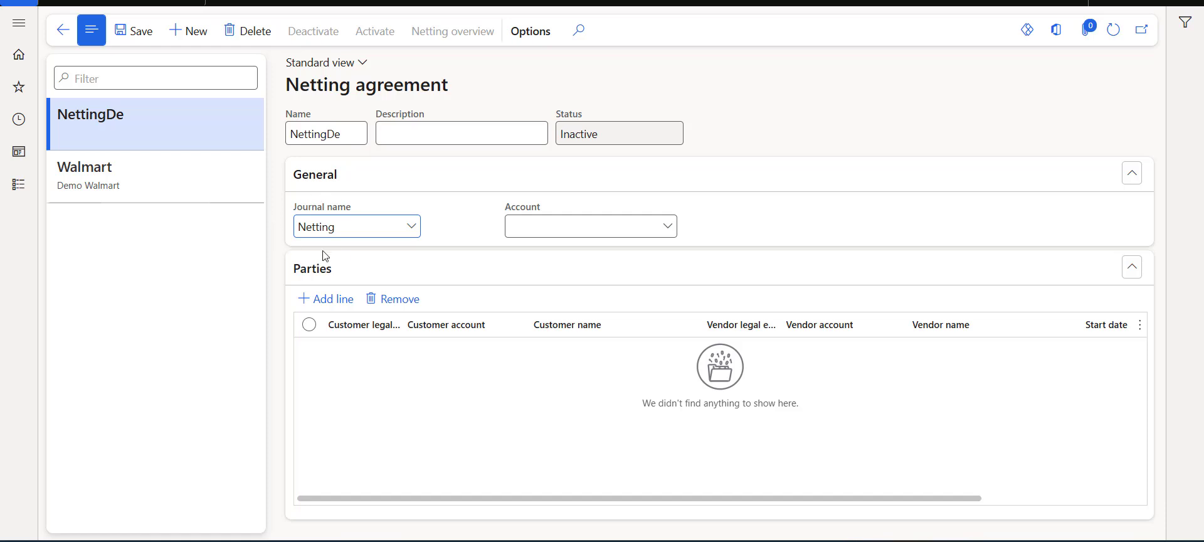
View the setup details of the Netting journal name and return to the netting agreement.
right_click(412, 236)
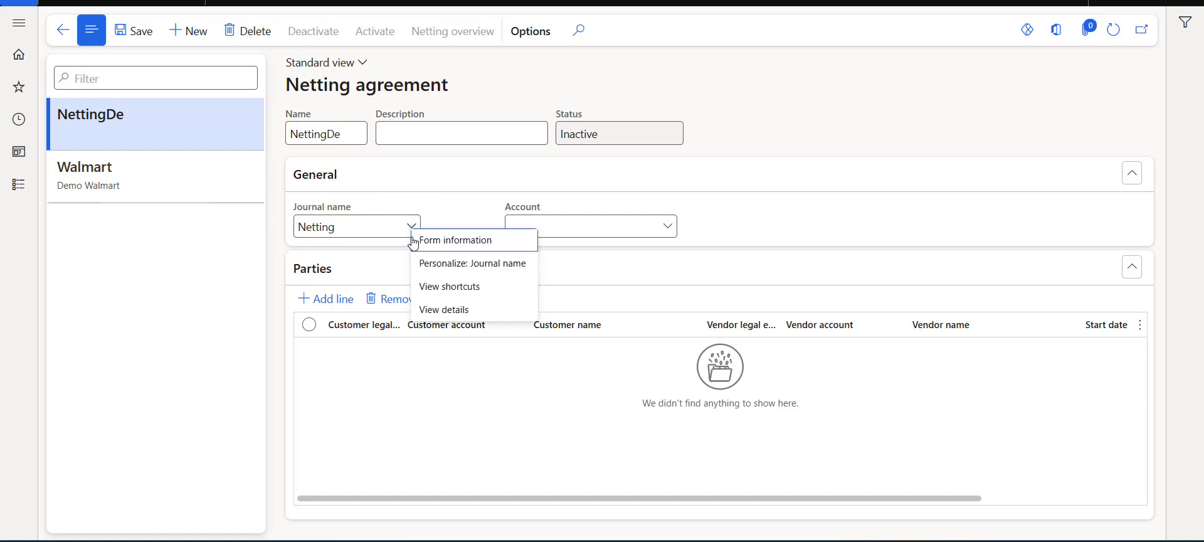
left_click(436, 308)
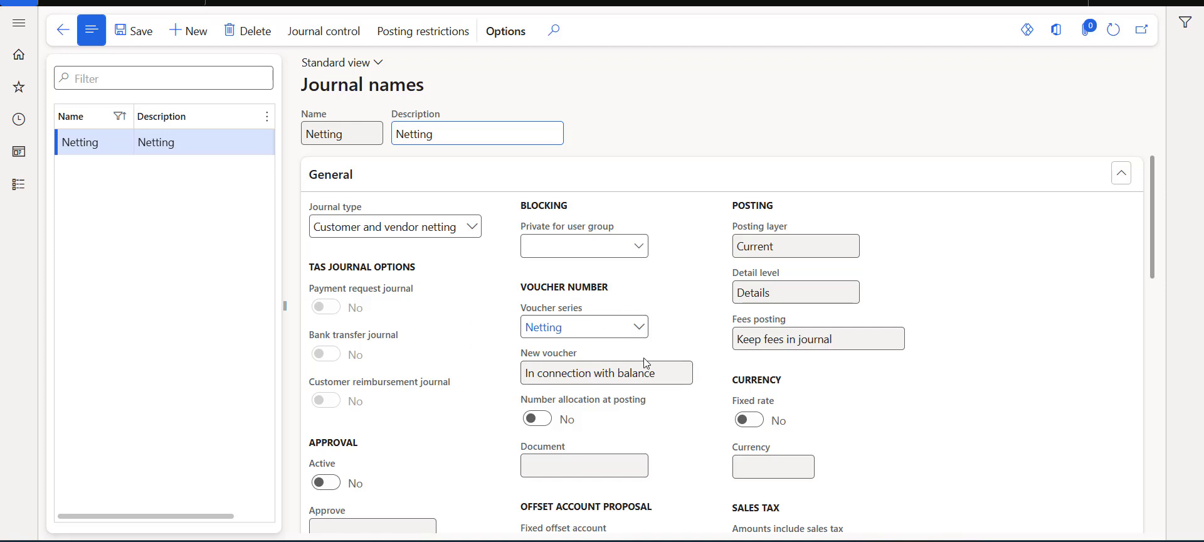
scroll(646, 363, "down", 1)
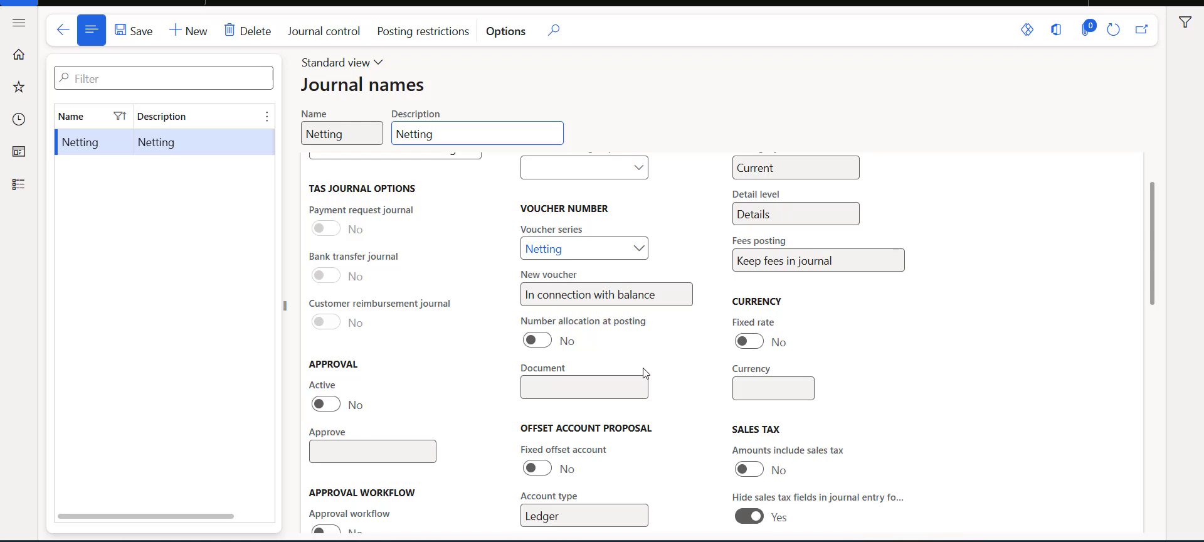
scroll(646, 365, "down", 3)
scroll(644, 368, "up", 4)
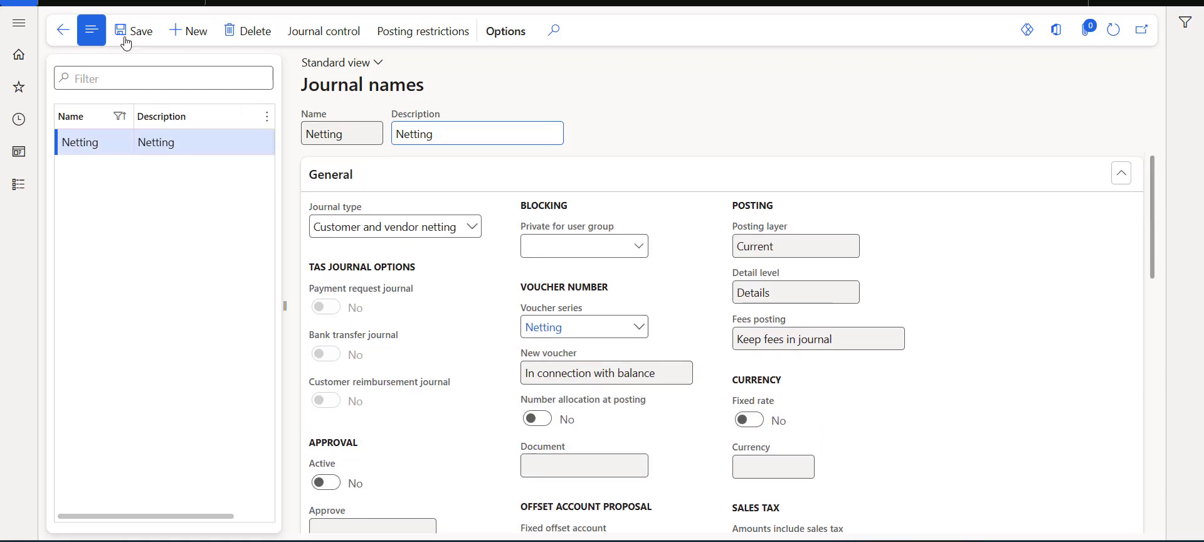
left_click(61, 32)
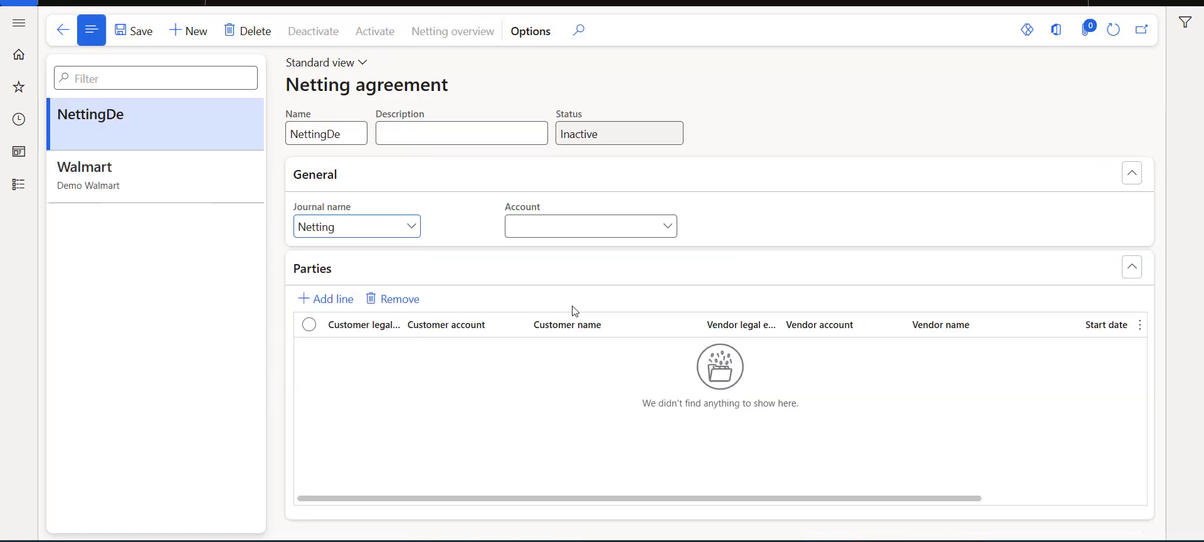
Reselect Netting as the agreement's journal name and set its account to the Bridging main account without other dimensions.
left_click(412, 227)
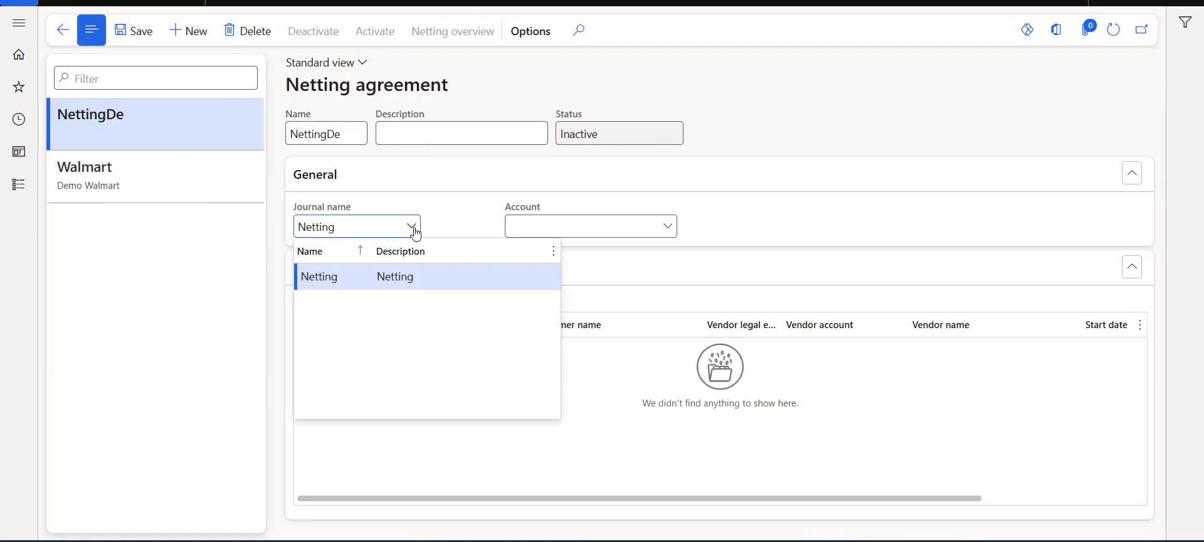
left_click(410, 279)
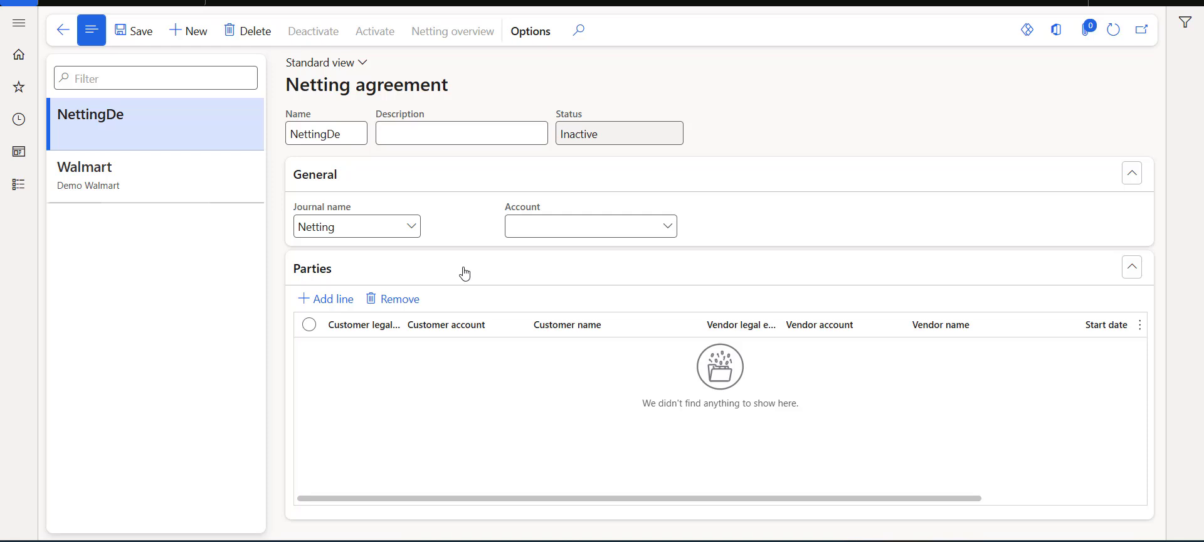
left_click(591, 235)
type("130725")
left_click(667, 227)
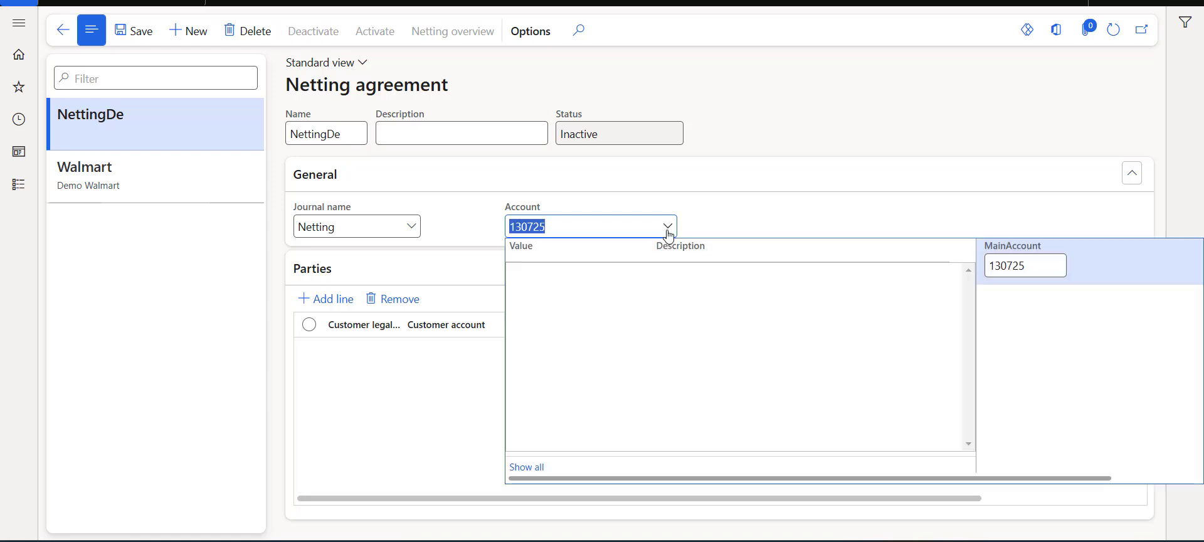
left_click(703, 274)
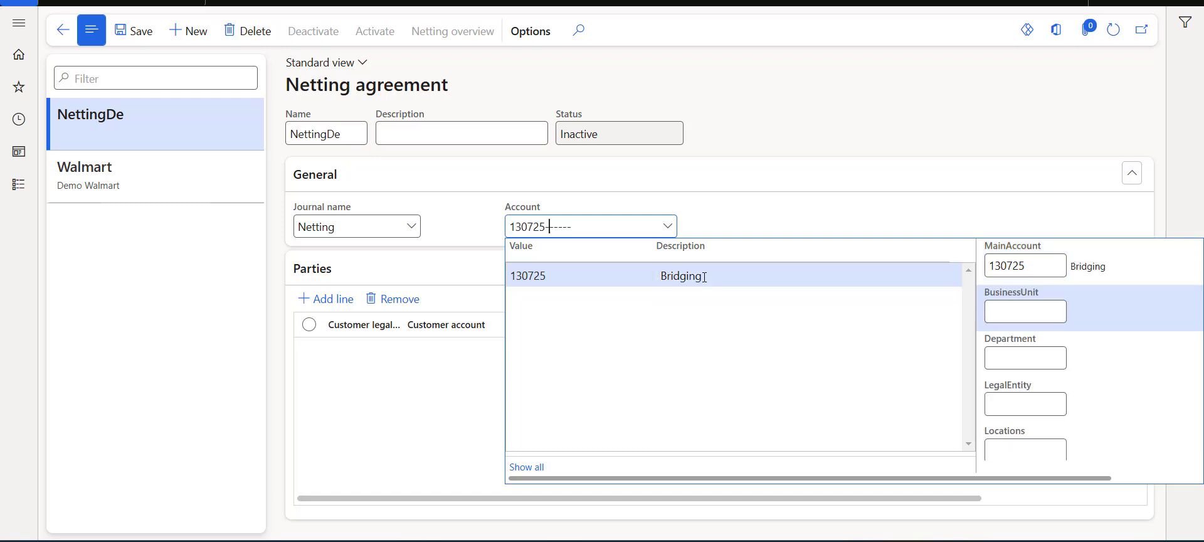
left_click(735, 219)
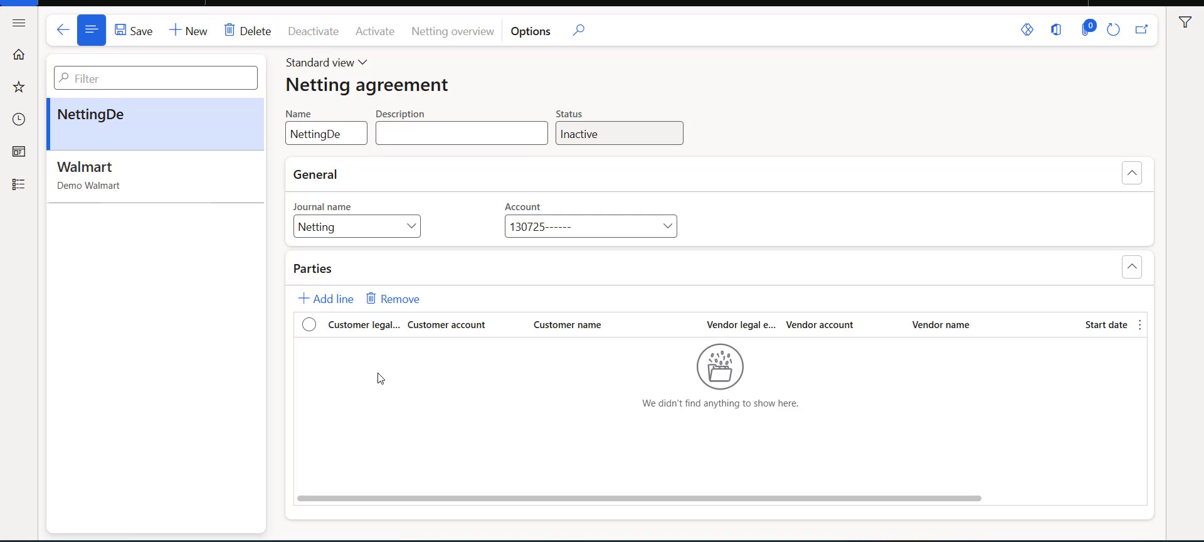
Add a party line to the agreement pairing the Walmart HeadOffice customer with the Walmart vendor.
left_click(325, 299)
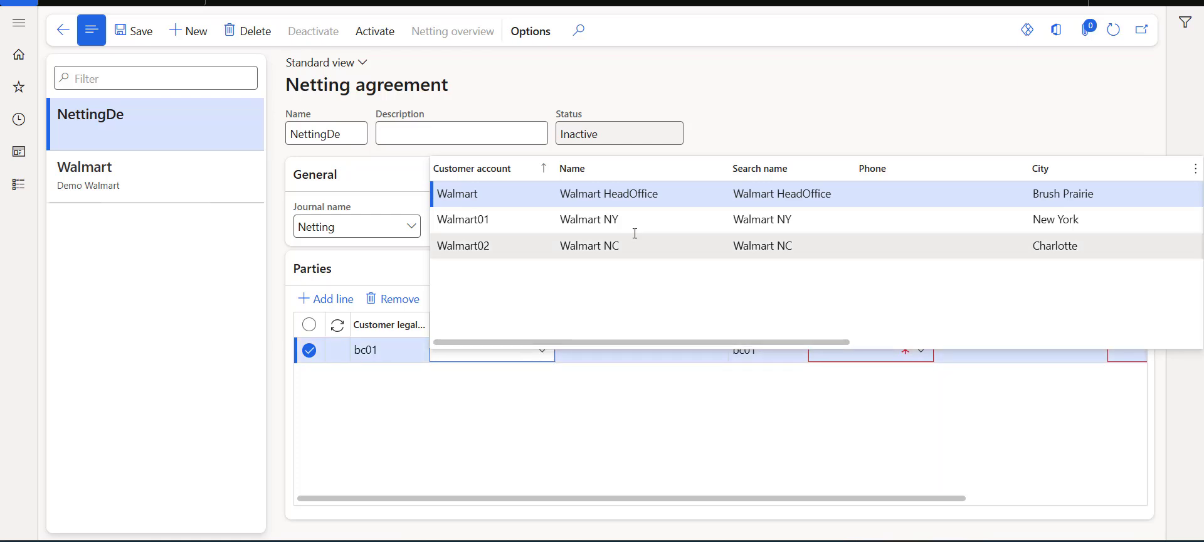
left_click(643, 194)
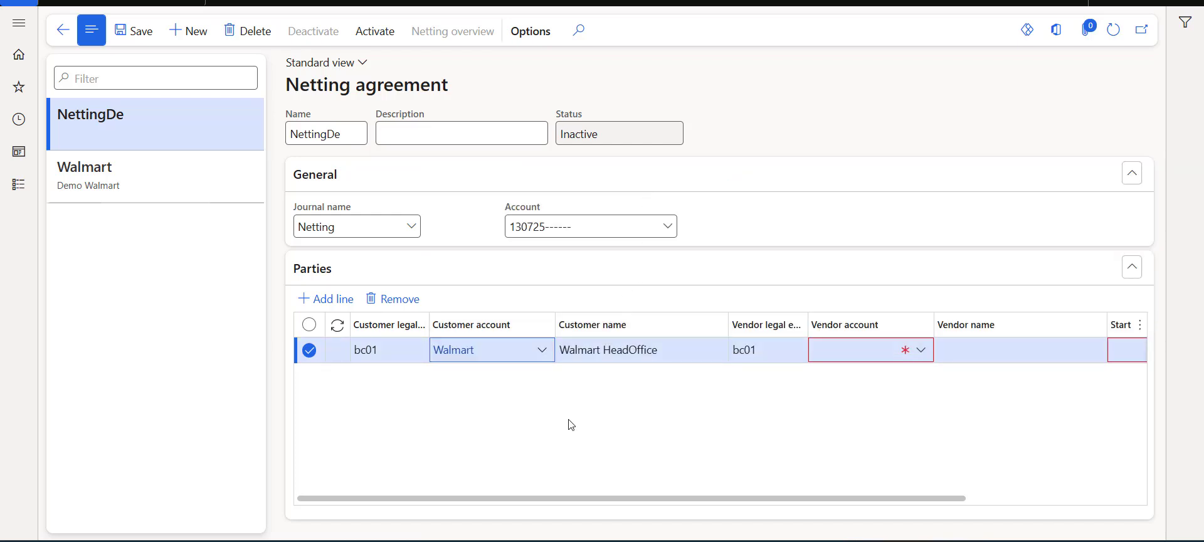
left_click_drag(580, 498, 711, 495)
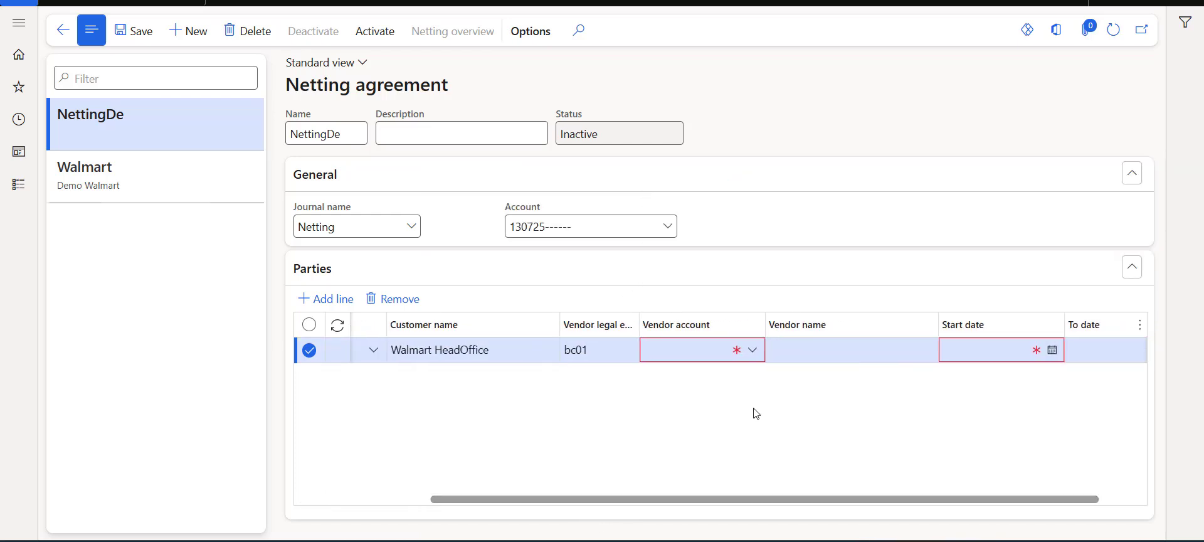
left_click(754, 351)
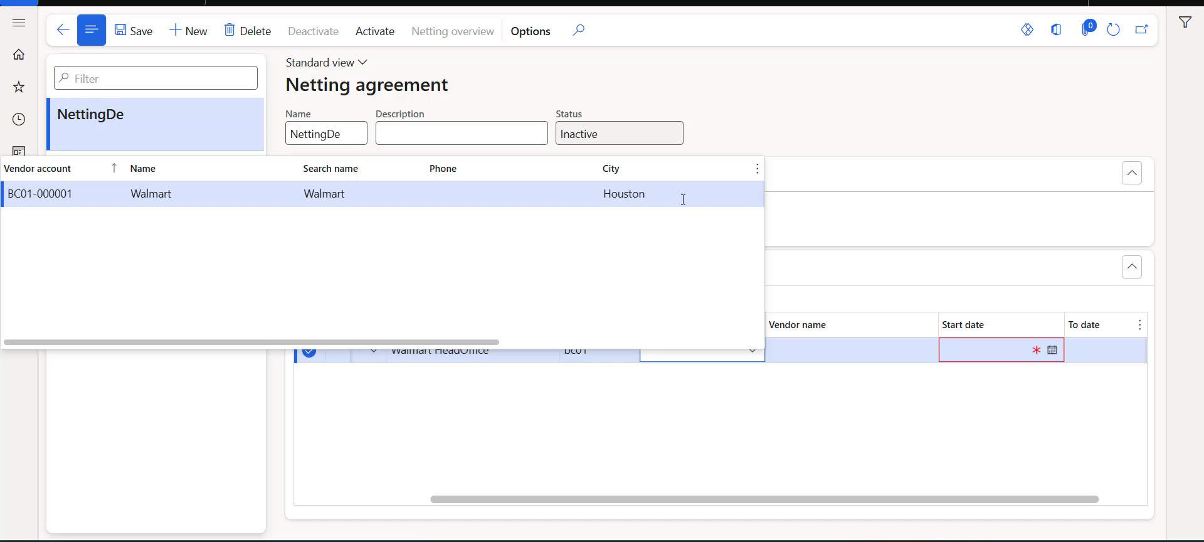
left_click(409, 194)
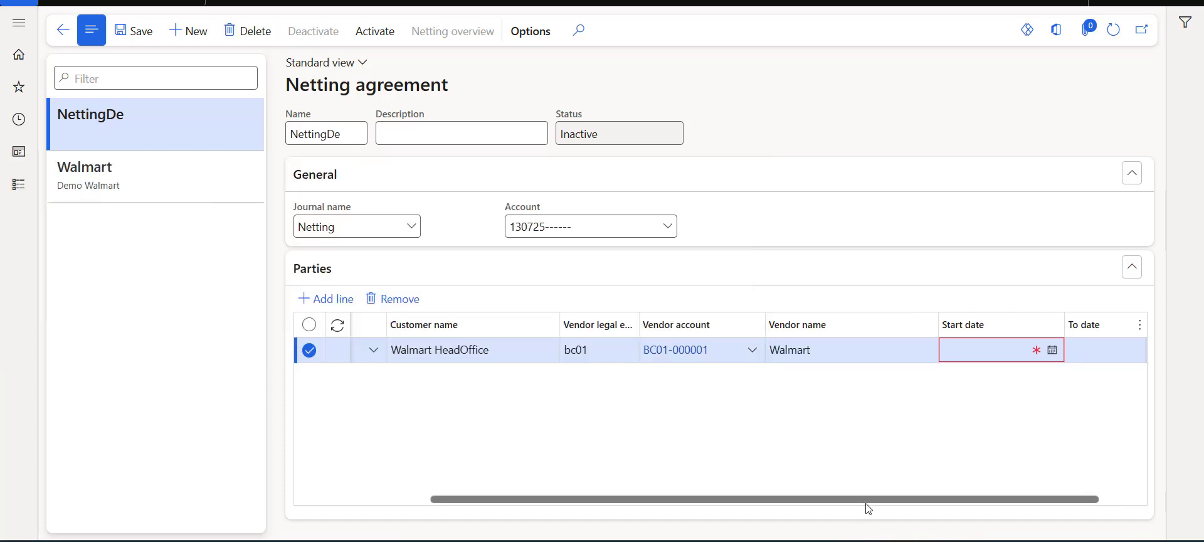
Set the start date of the agreement's Walmart party line to 11/4/2020 and save the agreement.
left_click_drag(876, 504, 923, 504)
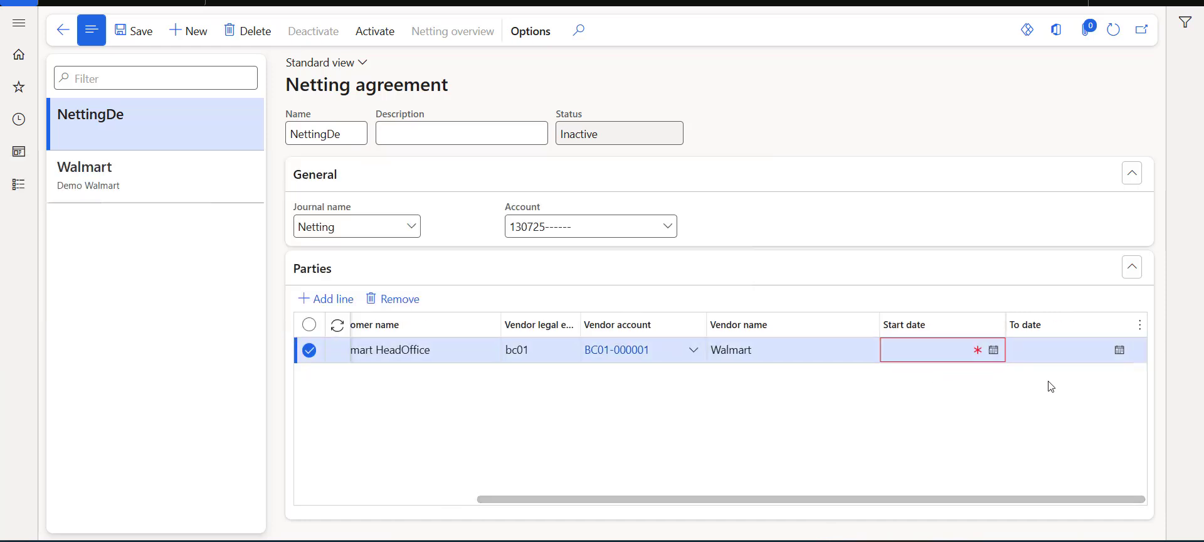
left_click(1002, 356)
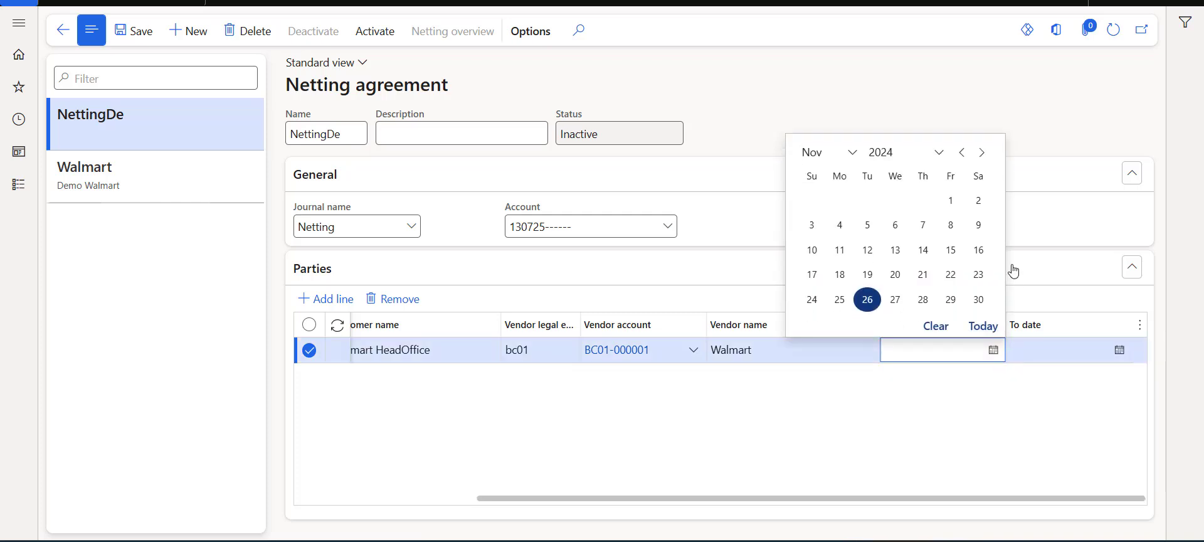
left_click(939, 153)
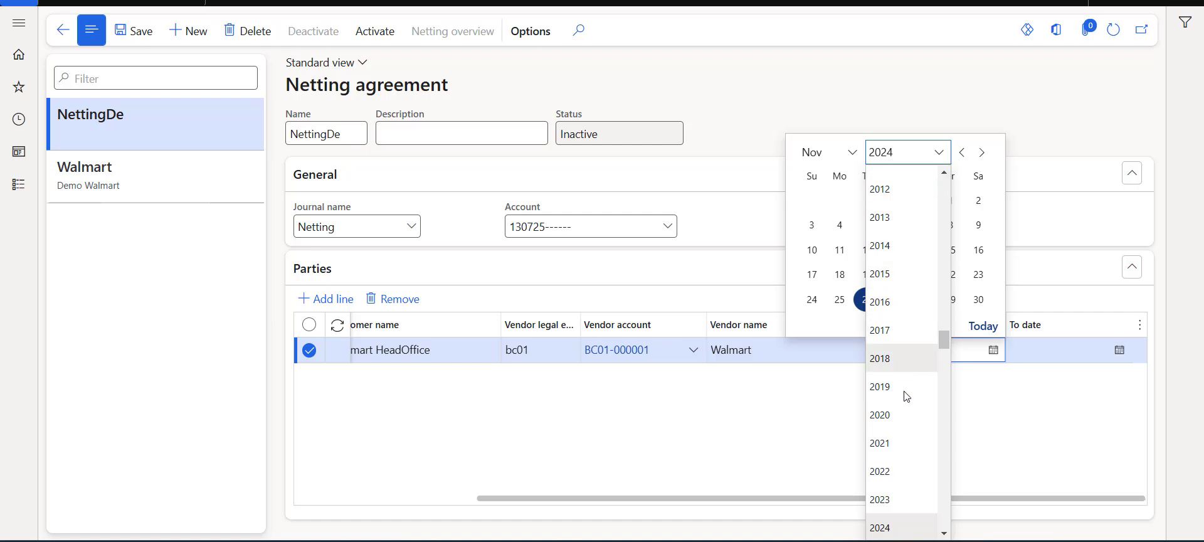
left_click(900, 418)
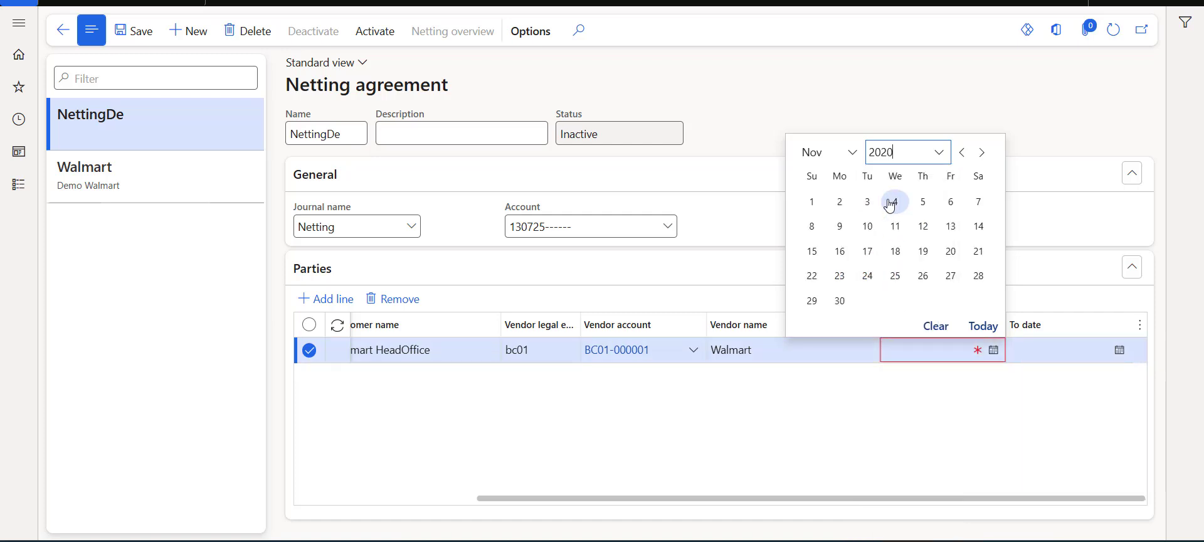
left_click(928, 199)
left_click(986, 433)
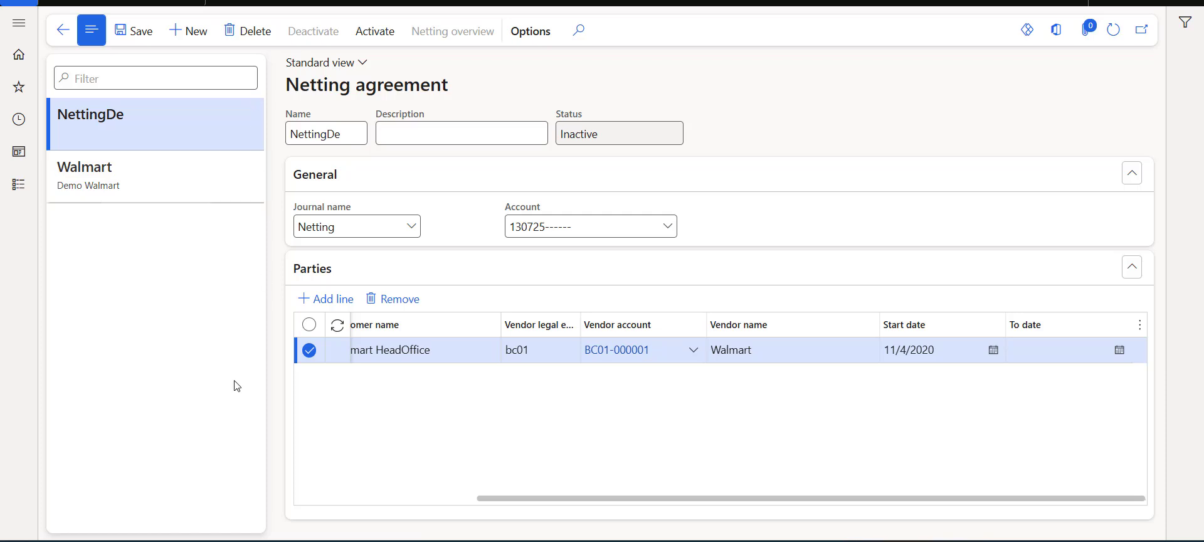
left_click(137, 31)
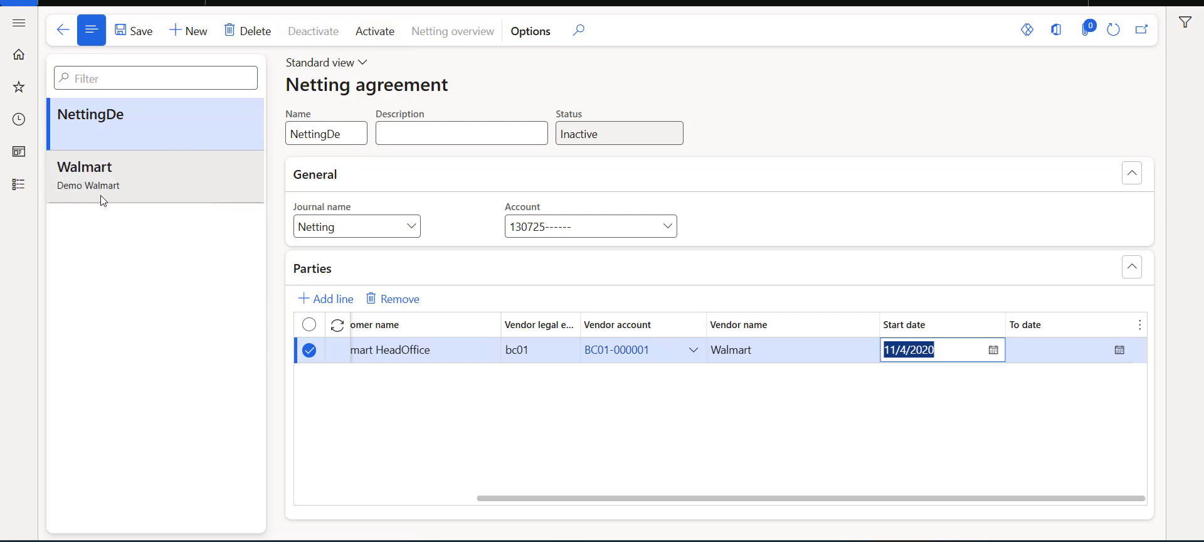
Delete the NettingDe netting agreement.
left_click(136, 121)
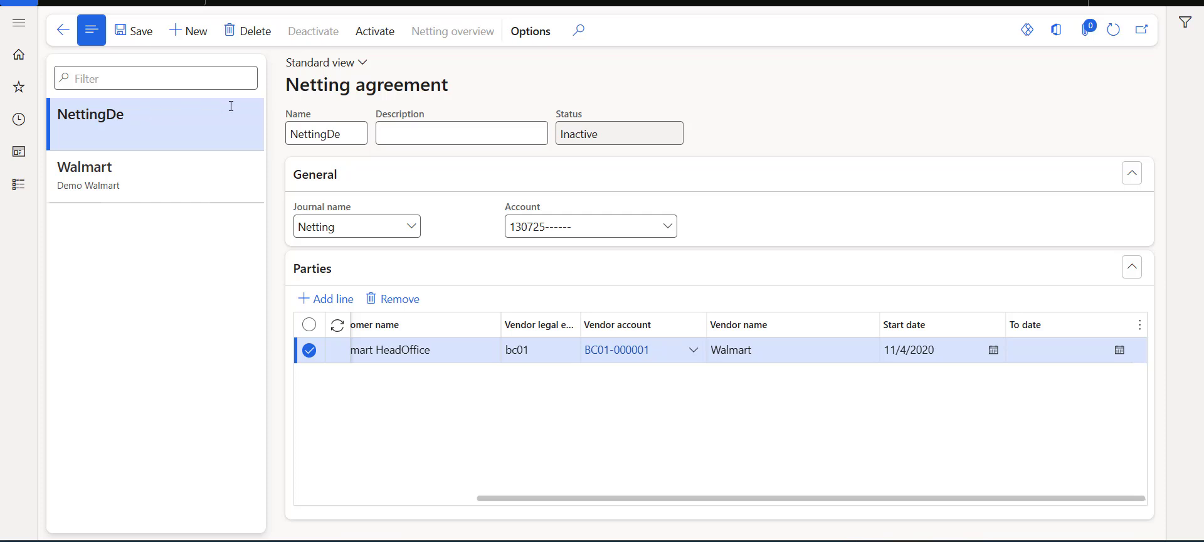
left_click(248, 31)
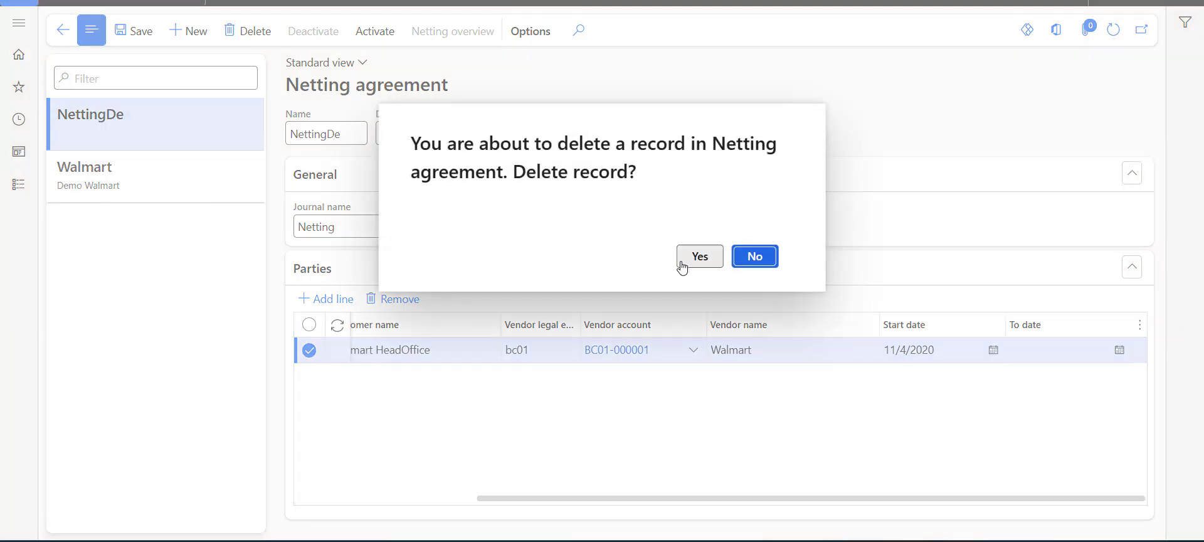
left_click(677, 267)
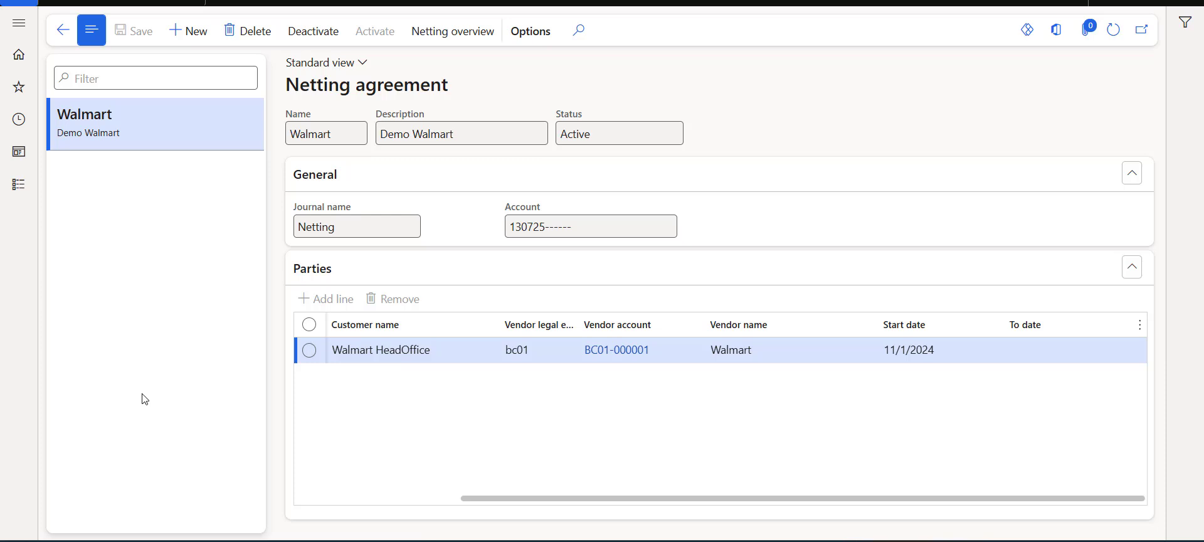
View the Walmart vendor's transactions and their balances from the list of all vendors, and return to the list.
left_click(19, 184)
left_click(167, 215)
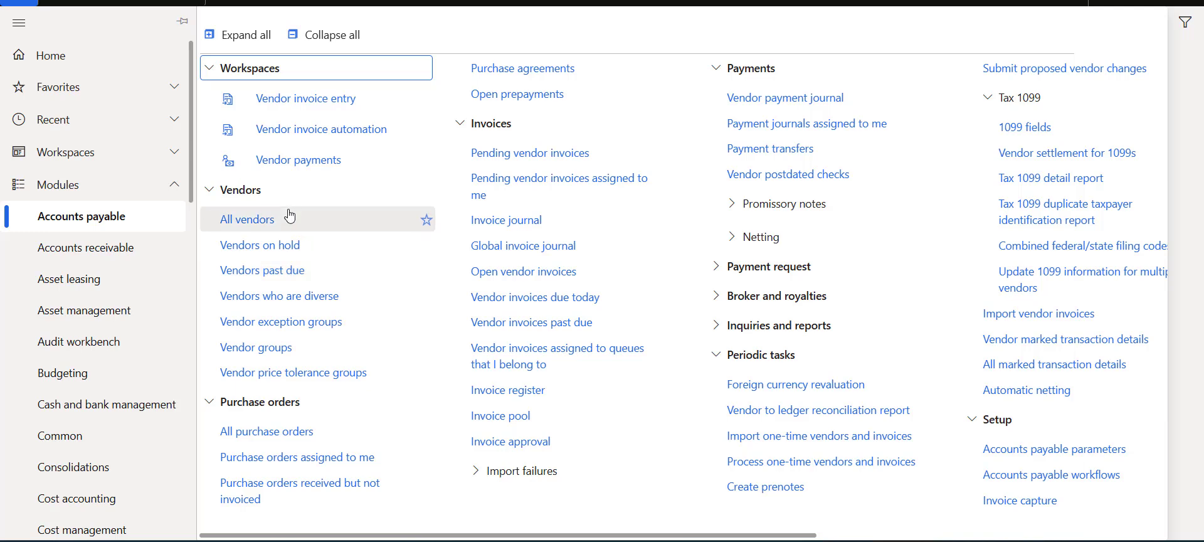
left_click(247, 219)
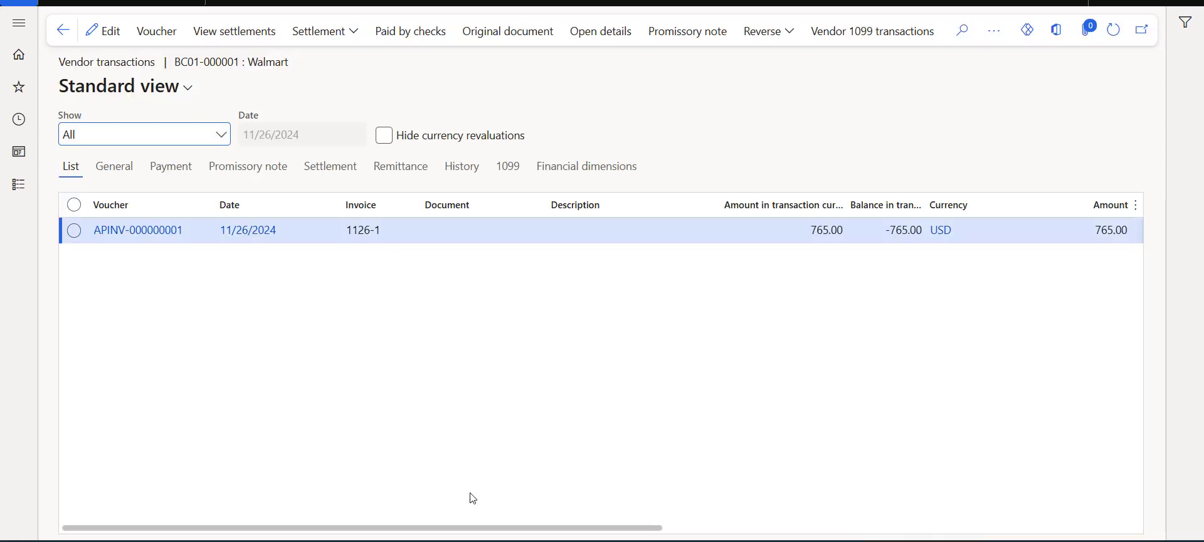
left_click_drag(468, 528, 611, 528)
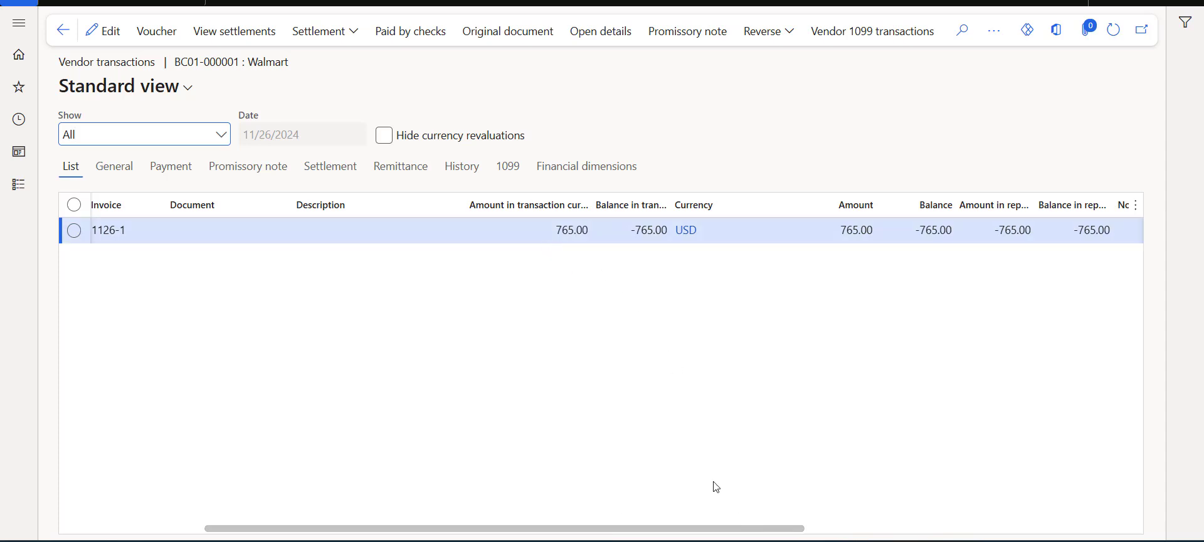
left_click(66, 35)
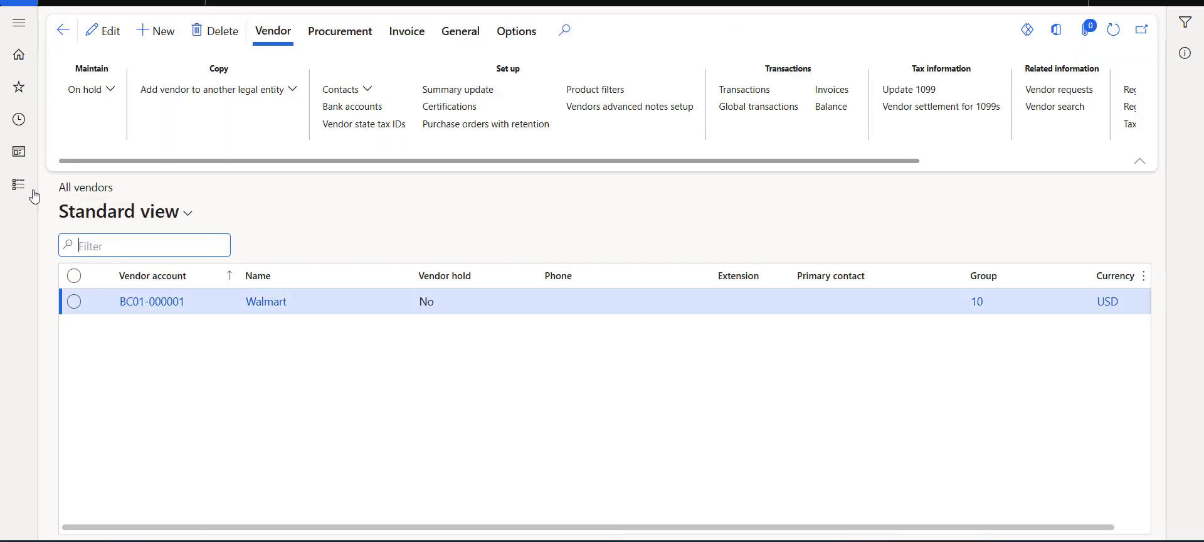
Create a new accounts payable invoice journal using the APInvoice journal name.
left_click(30, 191)
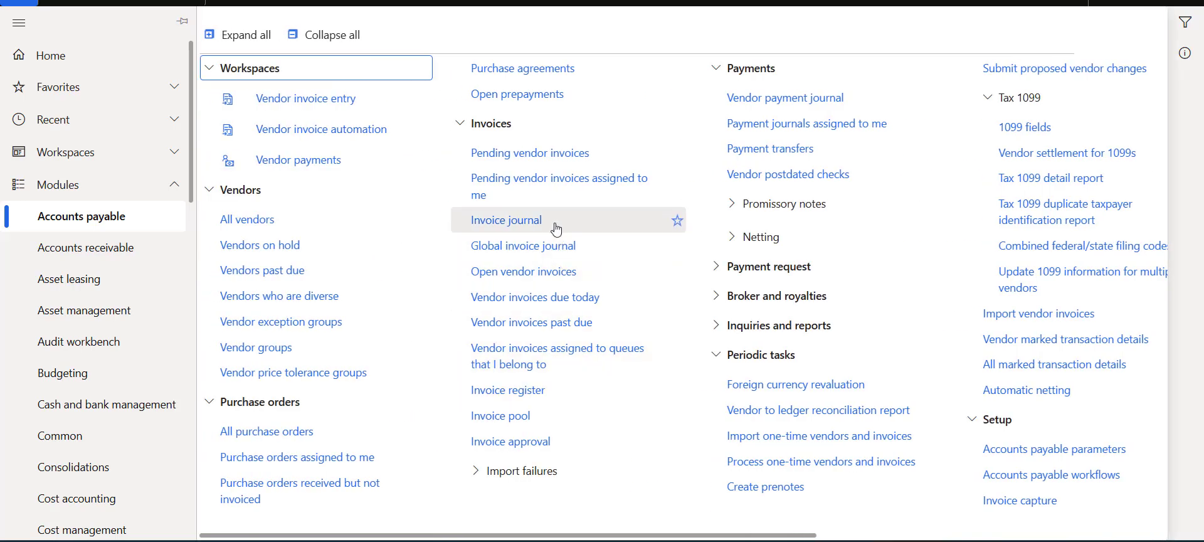
left_click(561, 220)
left_click(169, 40)
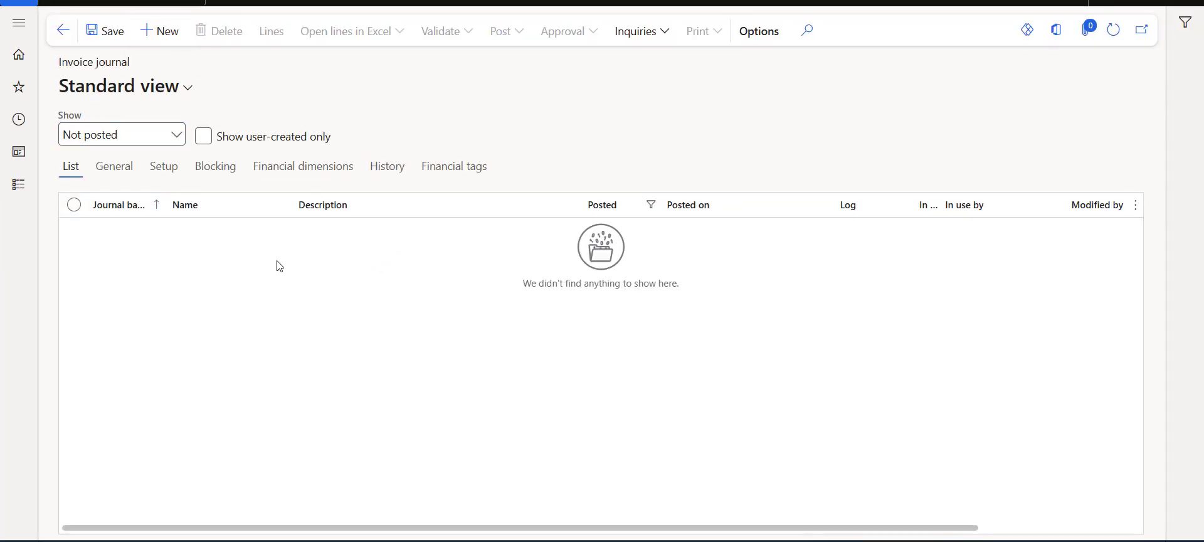
left_click(307, 237)
left_click(297, 290)
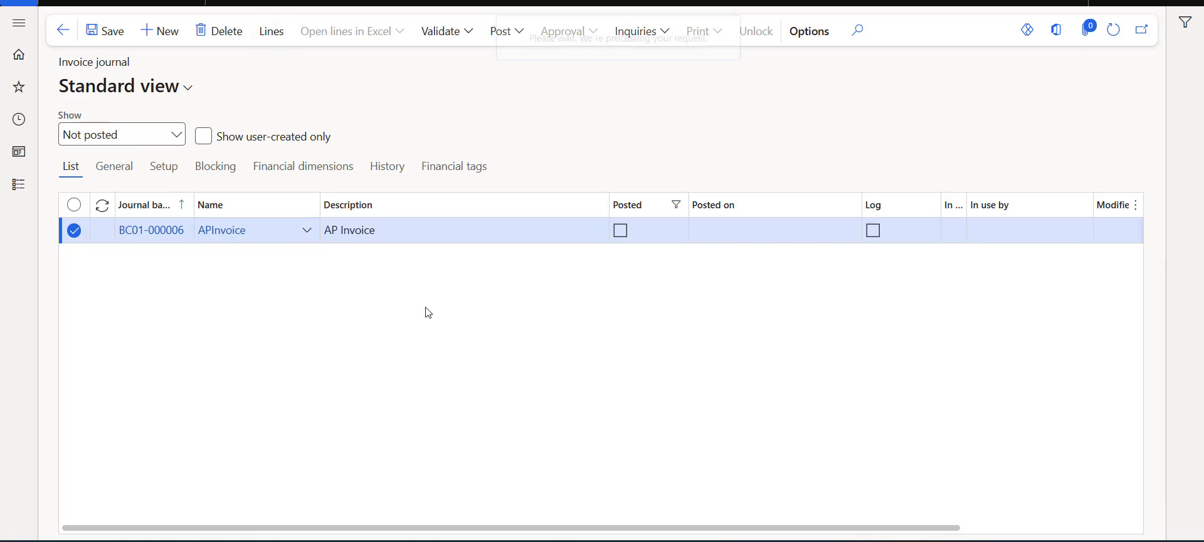
Open the new journal's lines and assign the Walmart vendor account to the first line.
left_click(607, 220)
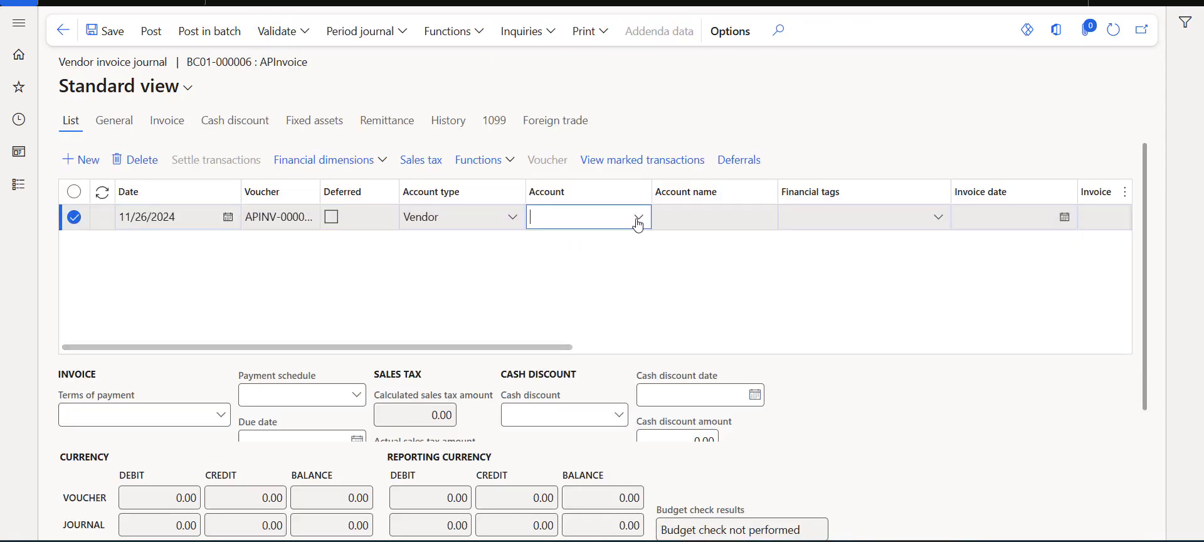
left_click(637, 218)
left_click(624, 274)
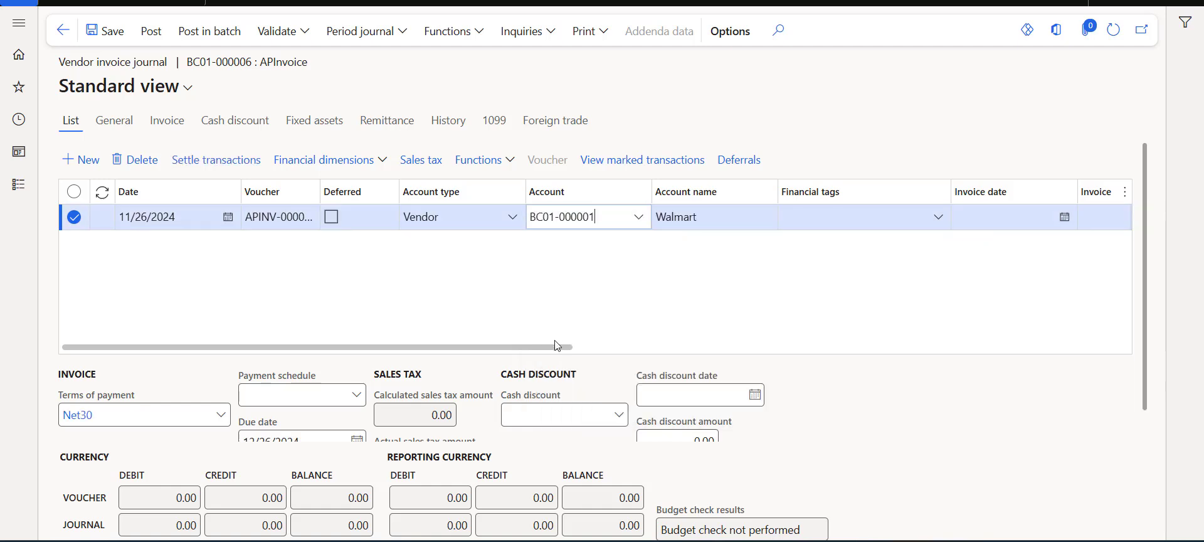
Set the Walmart journal line's invoice date to 11/26/2024, invoice number to 1126-2 and credit amount to 3,000.
left_click_drag(564, 348, 731, 350)
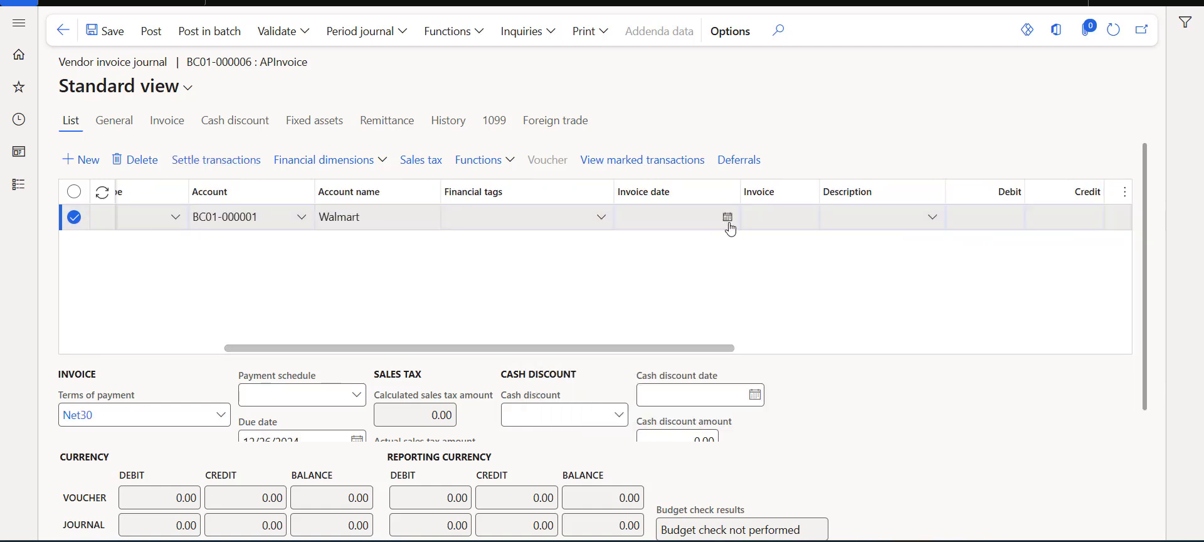
left_click(727, 217)
left_click(715, 425)
left_click(789, 217)
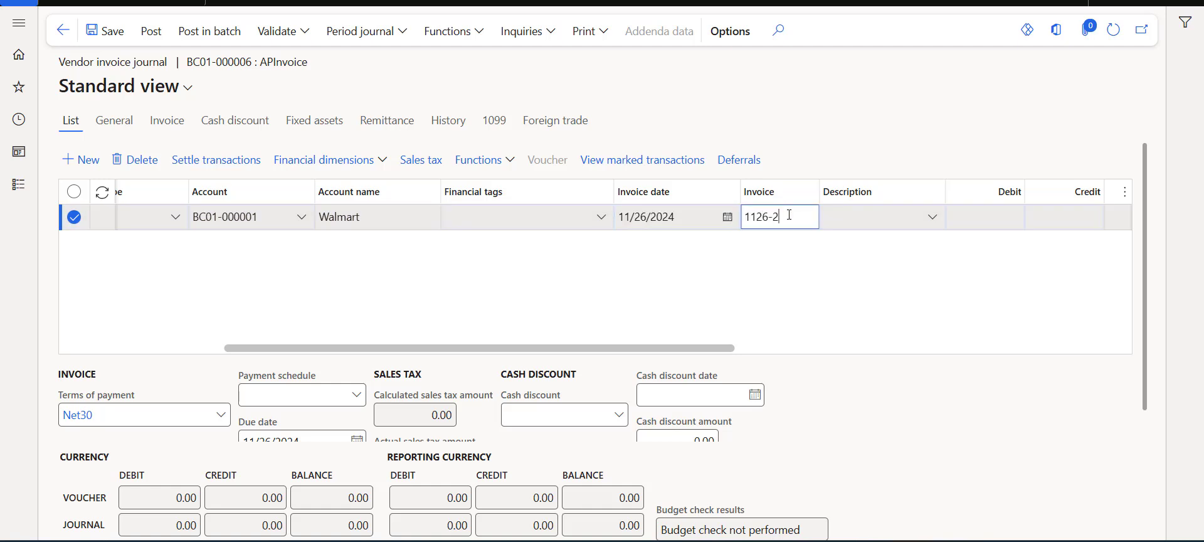
type("1126-2")
left_click(1067, 221)
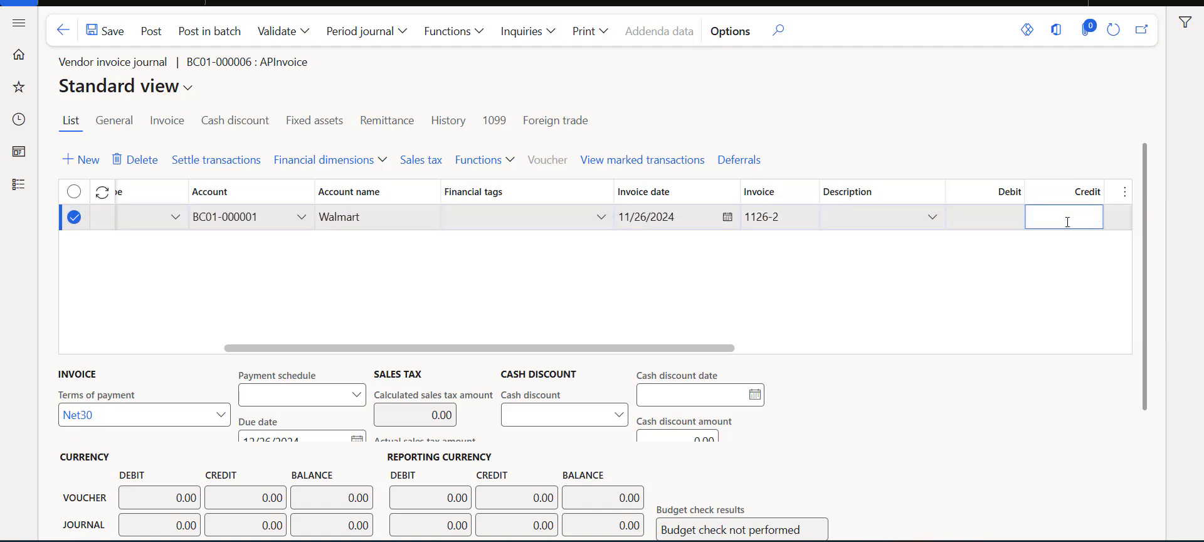
type("3000")
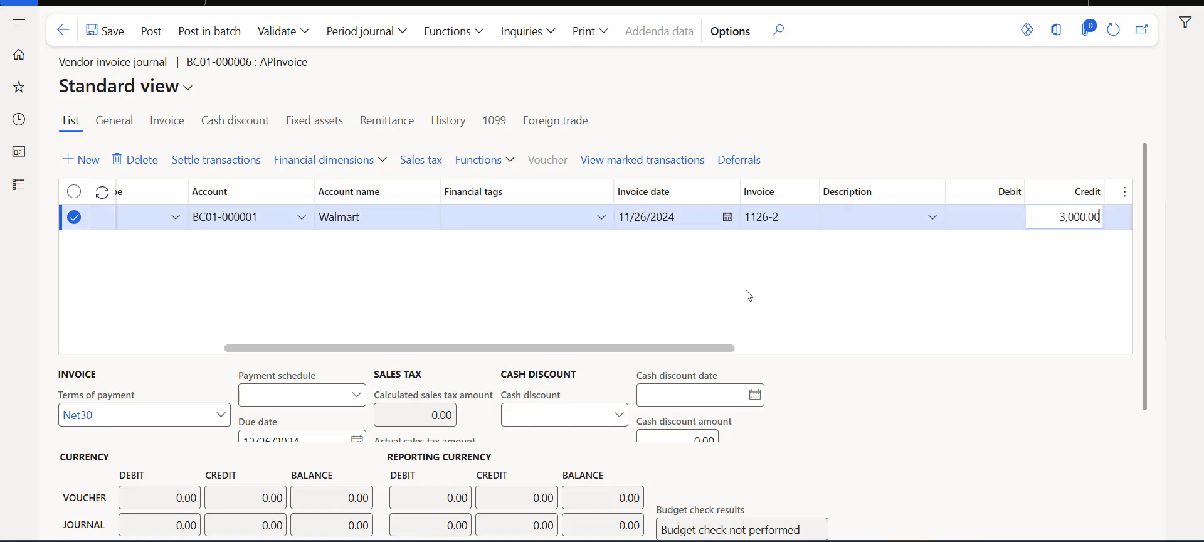
Set the line's offset account to 600150 Other Miscellaneous Expenses and post the vendor invoice journal.
left_click_drag(719, 345, 920, 262)
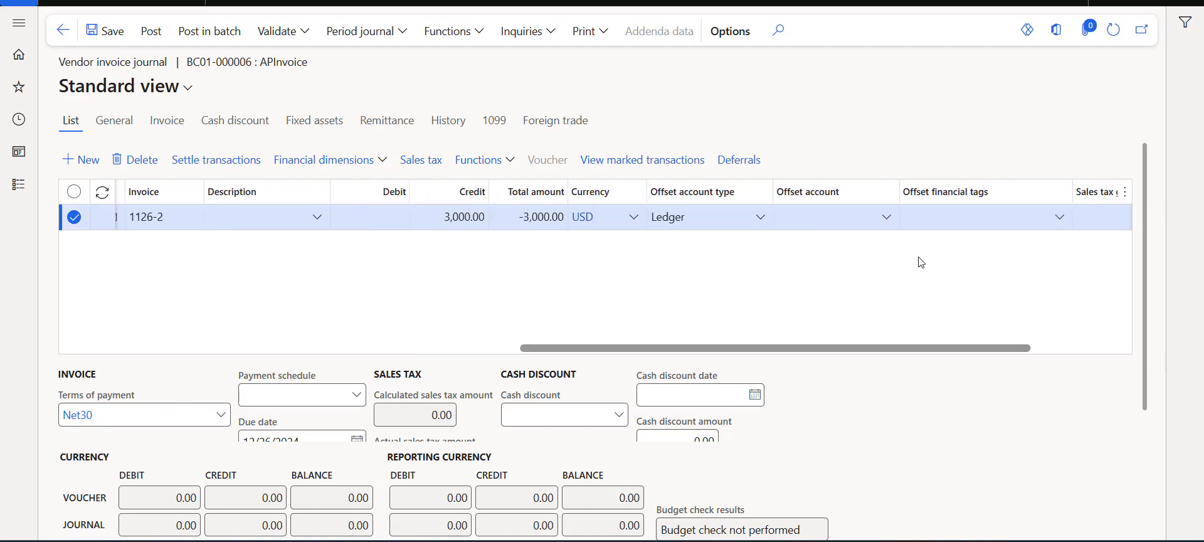
left_click(843, 217)
left_click(886, 217)
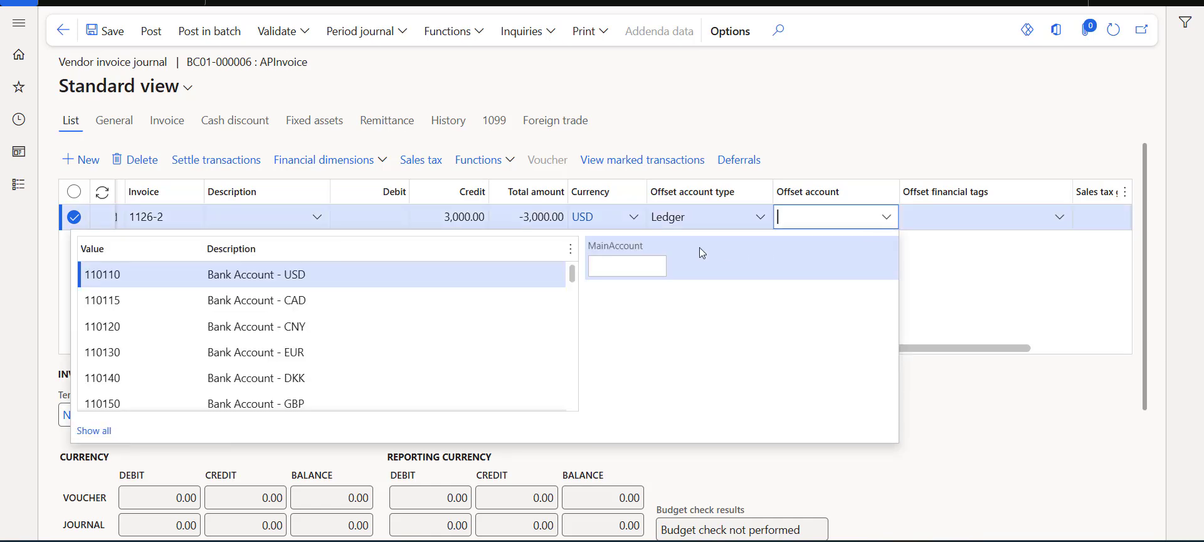
left_click(633, 268)
type("6")
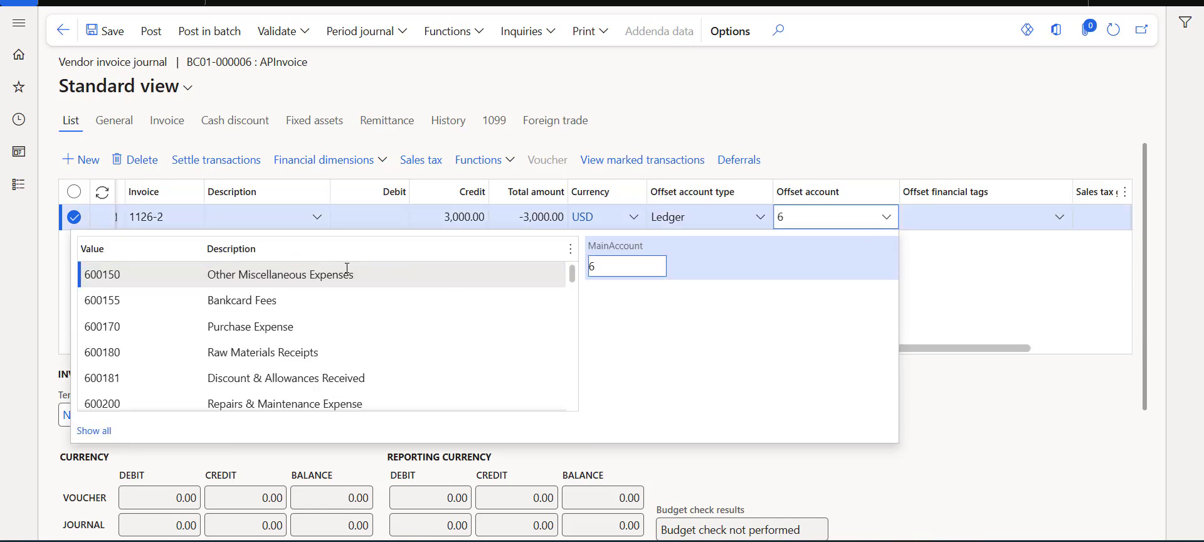
left_click(460, 274)
left_click(1006, 299)
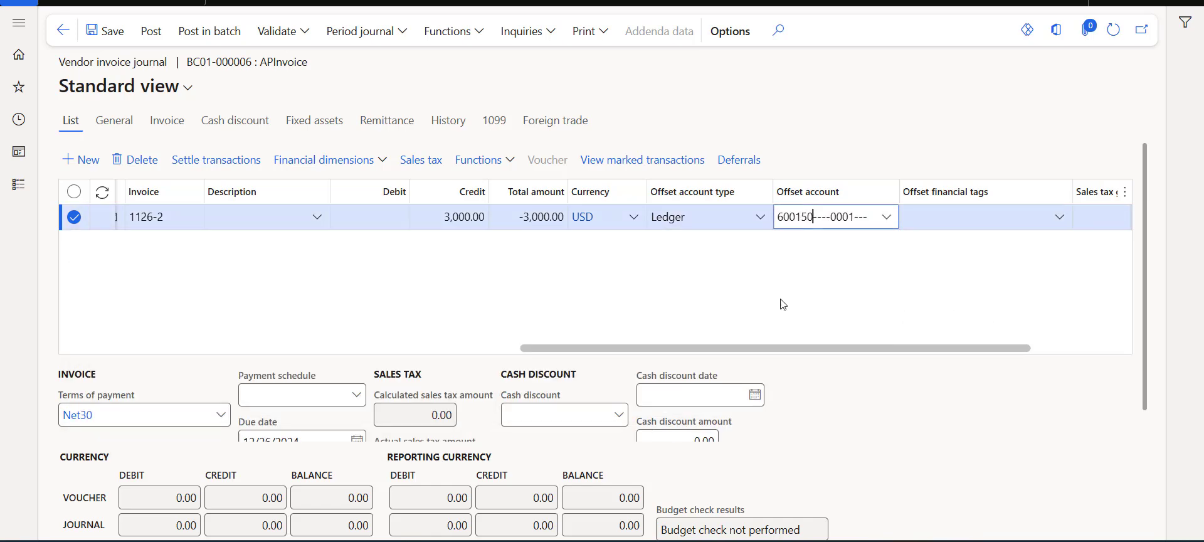
left_click(152, 31)
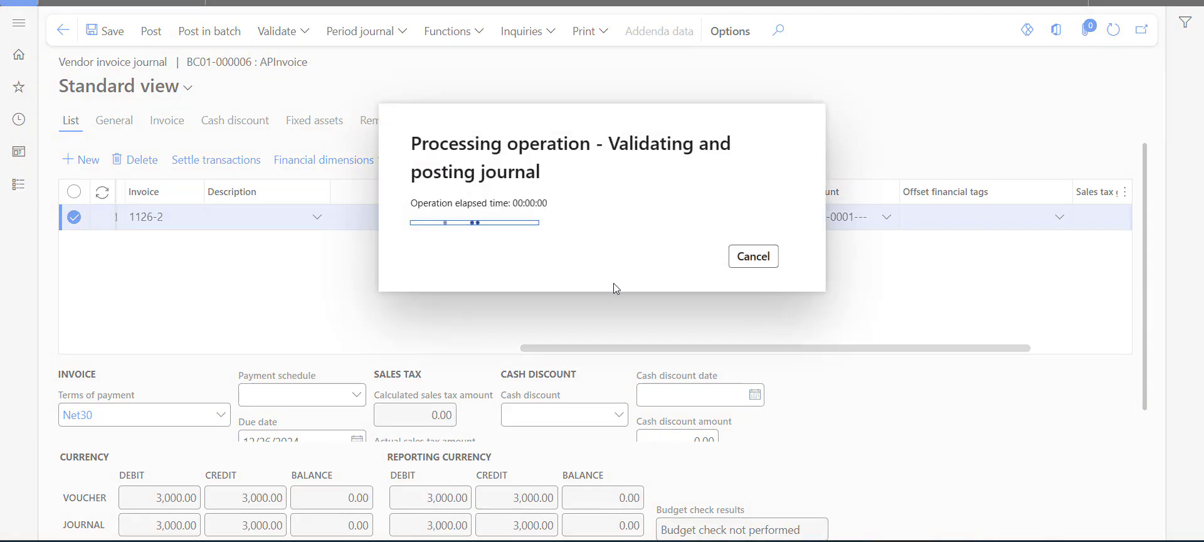
Create a new accounts receivable free text invoice for the Walmart HeadOffice customer.
left_click(19, 185)
left_click(115, 254)
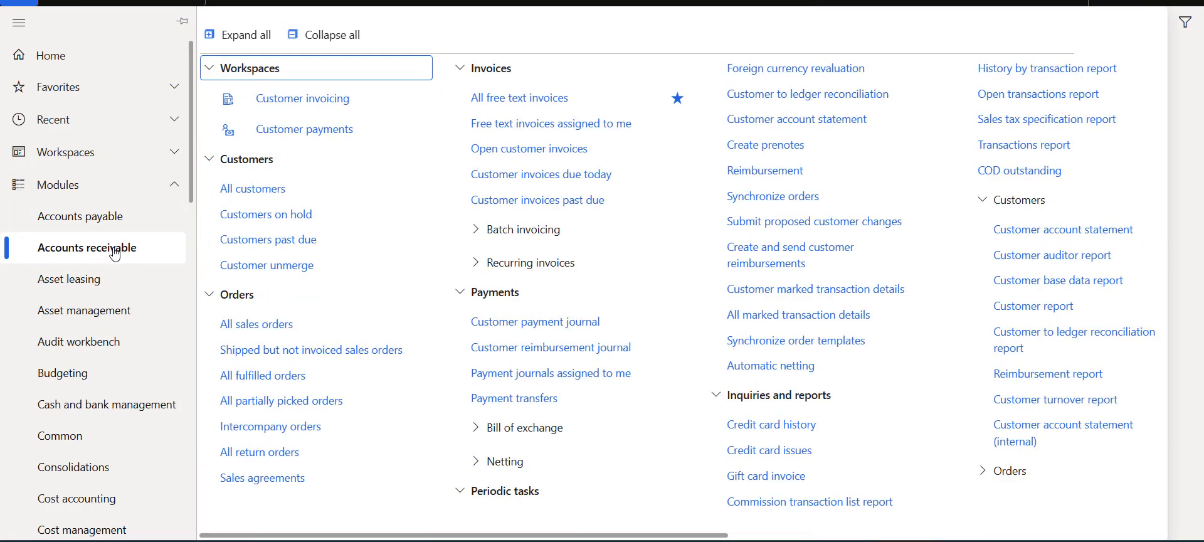
left_click(550, 105)
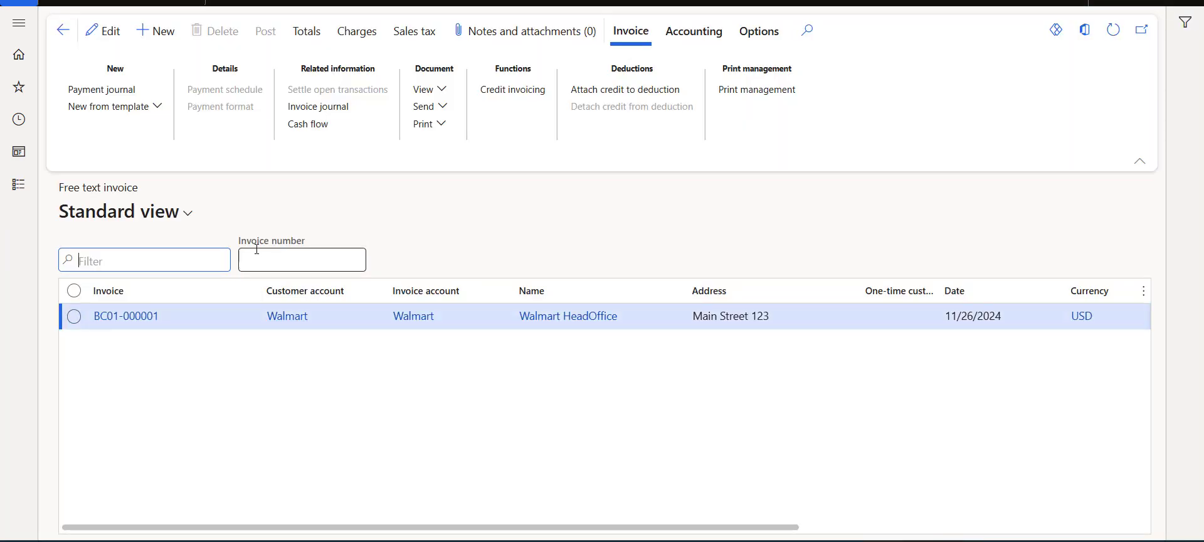
left_click(167, 32)
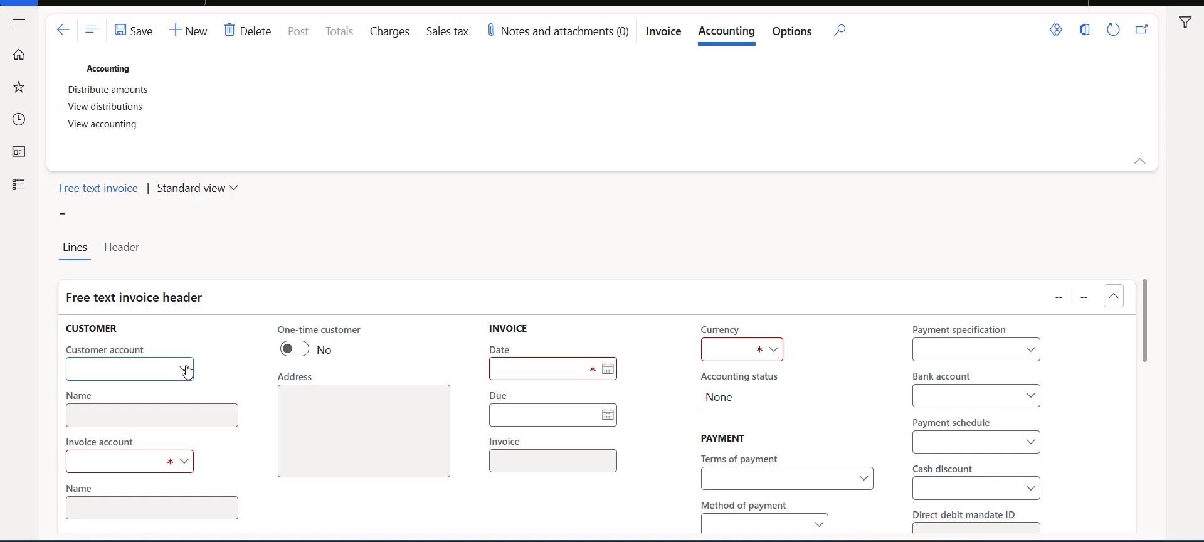
left_click(184, 369)
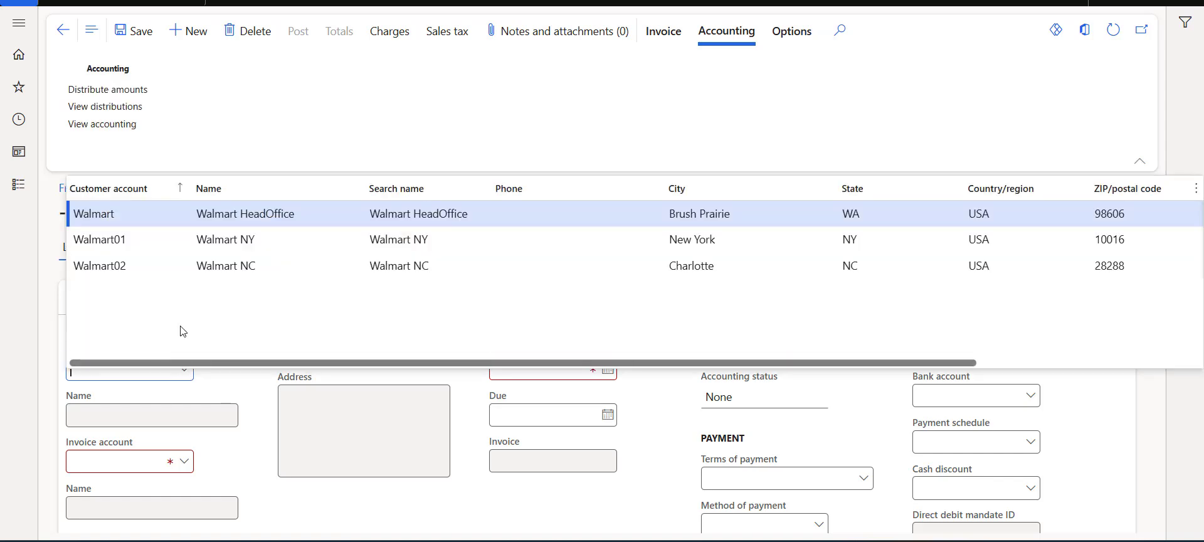
left_click(192, 221)
Set the main account of the free text invoice line to 401300 Other Revenues.
scroll(336, 388, "down", 2)
scroll(337, 389, "down", 3)
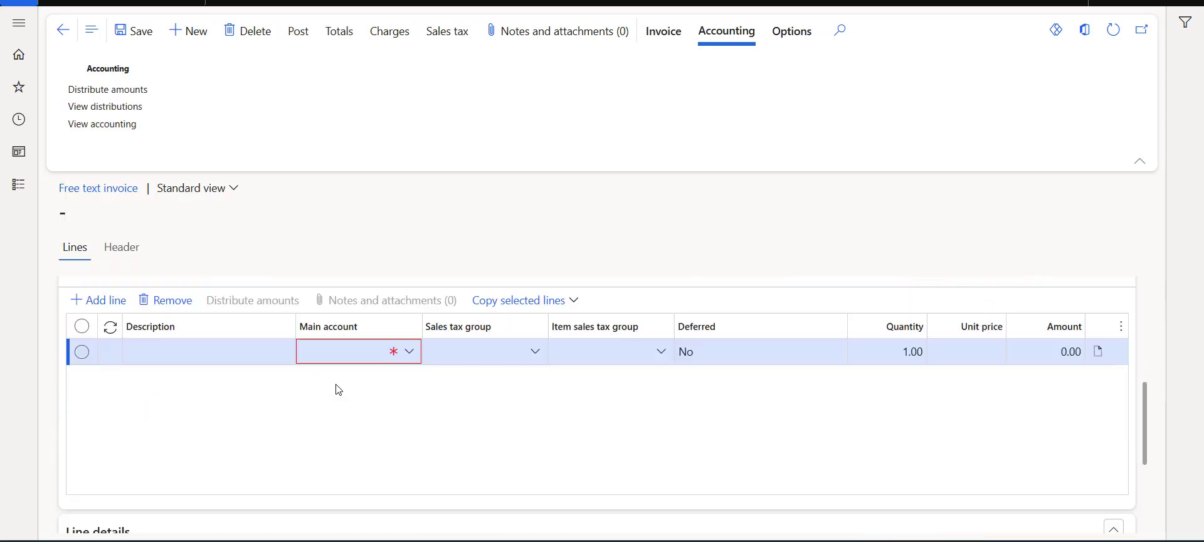
left_click(361, 344)
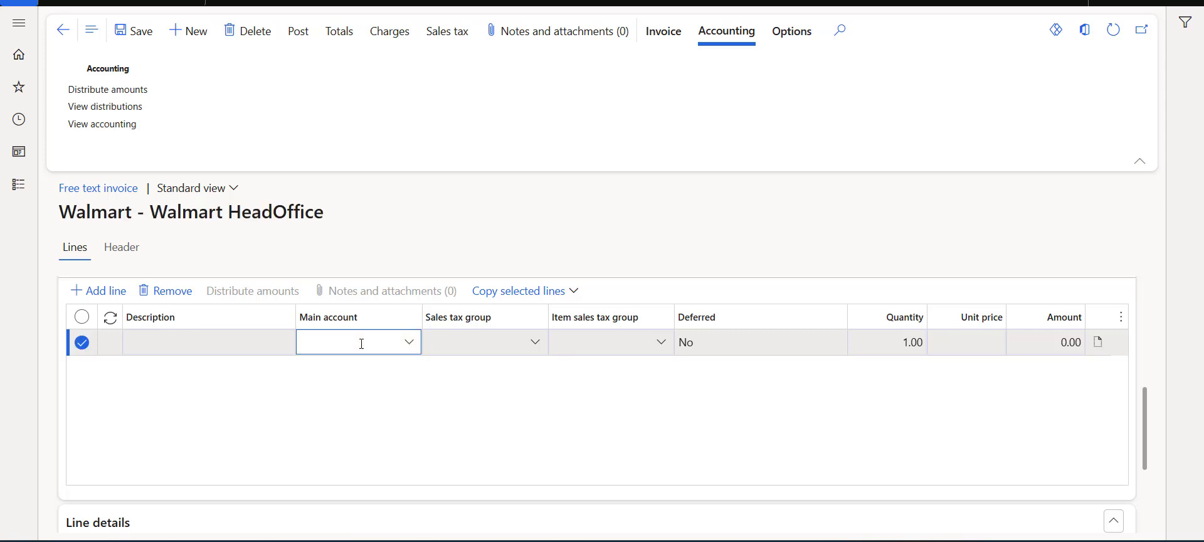
left_click(408, 343)
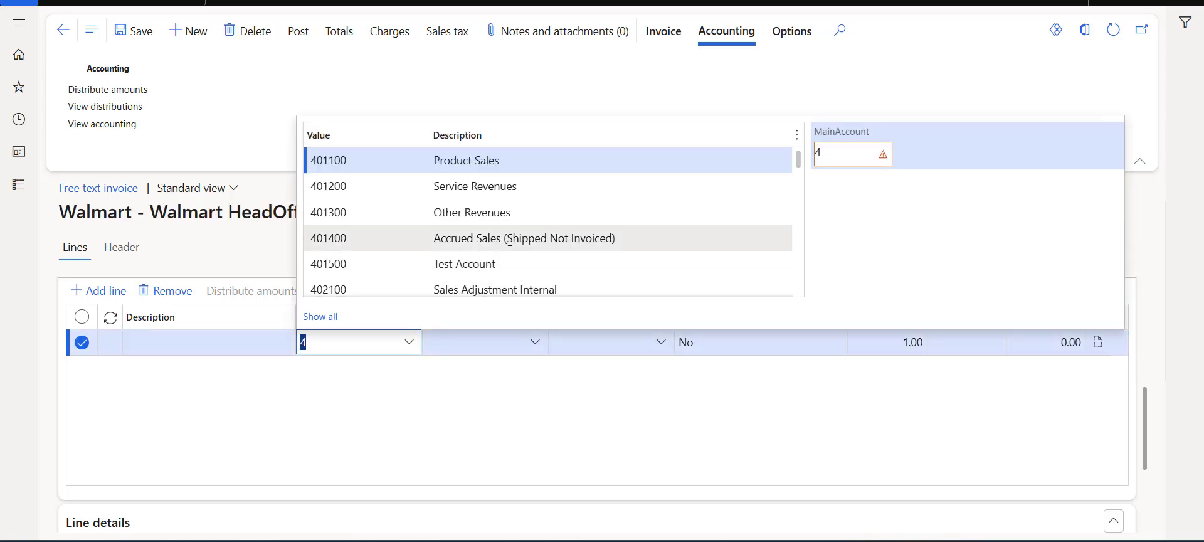
left_click(509, 215)
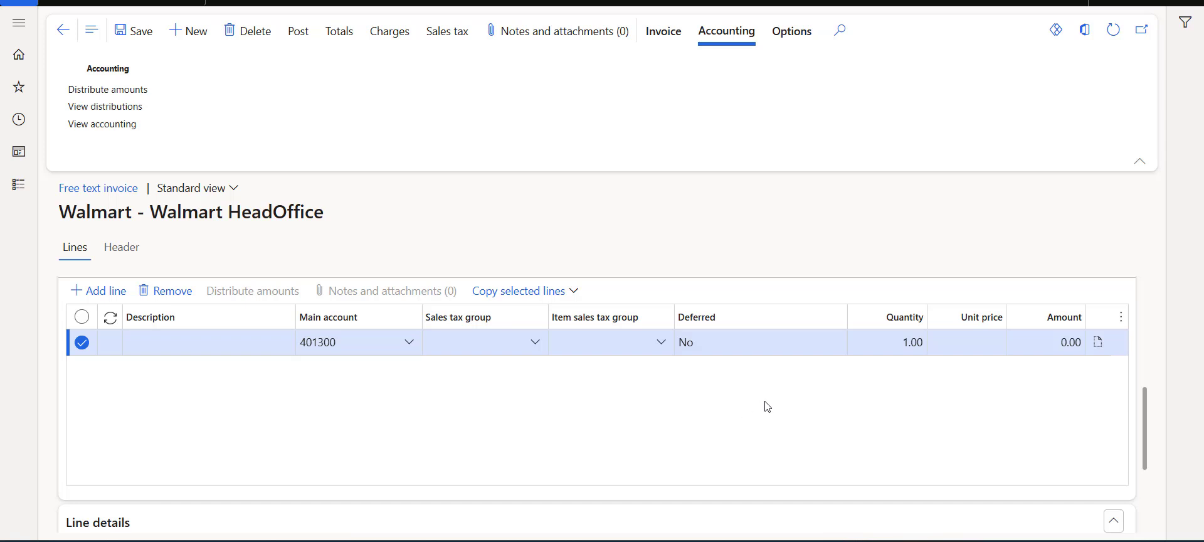
Set the unit price of the Walmart free text invoice line to 670 and post the invoice.
left_click(957, 344)
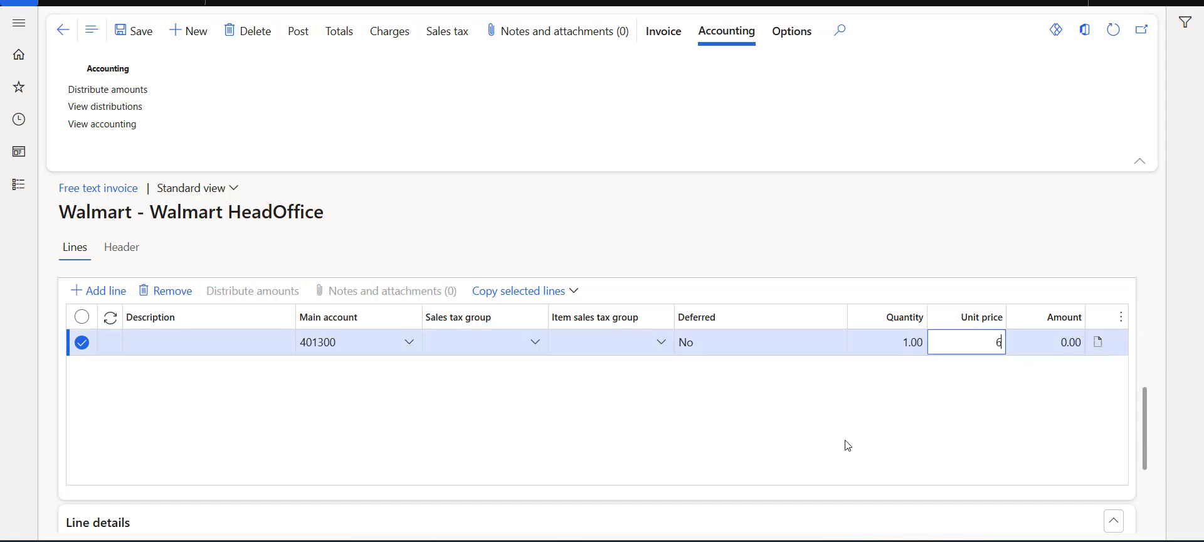
type("670")
left_click(297, 31)
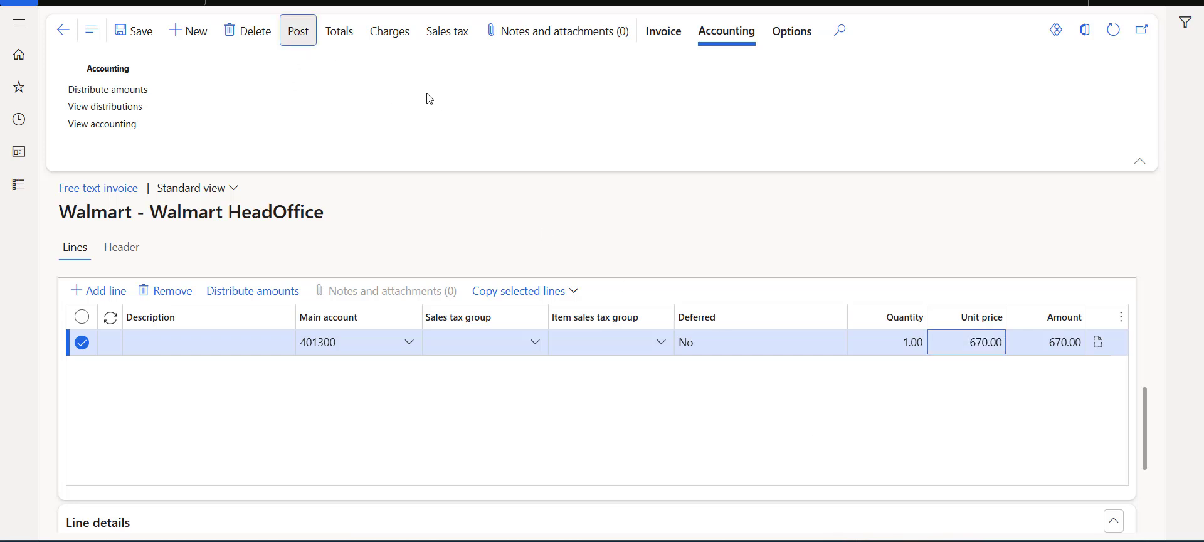
left_click(1107, 505)
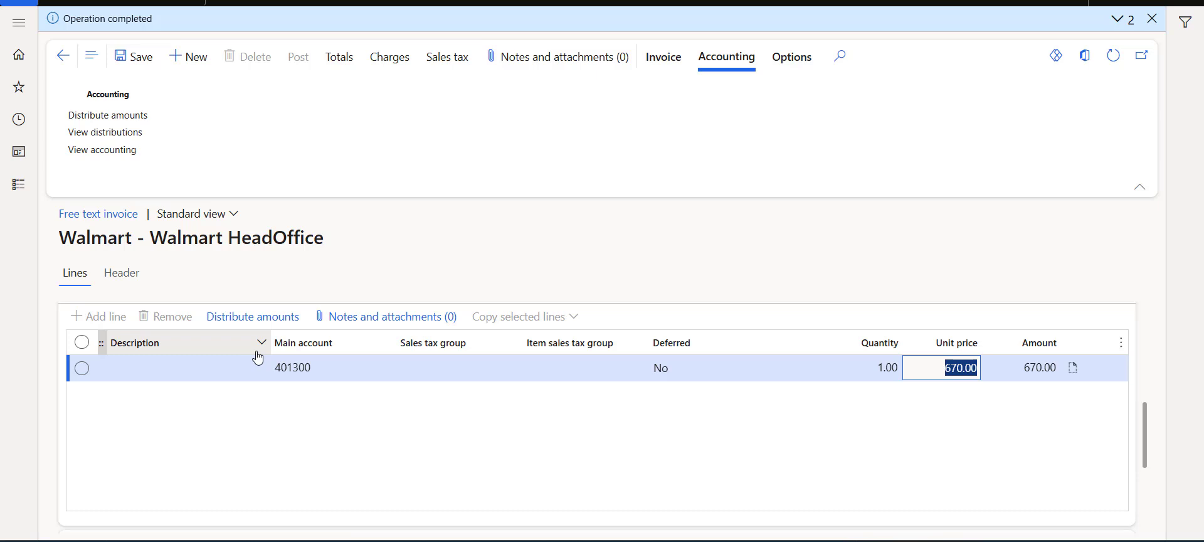
Open customer and vendor balance netting in Cash and bank management and start creating a netting from the Walmart agreement.
left_click(26, 194)
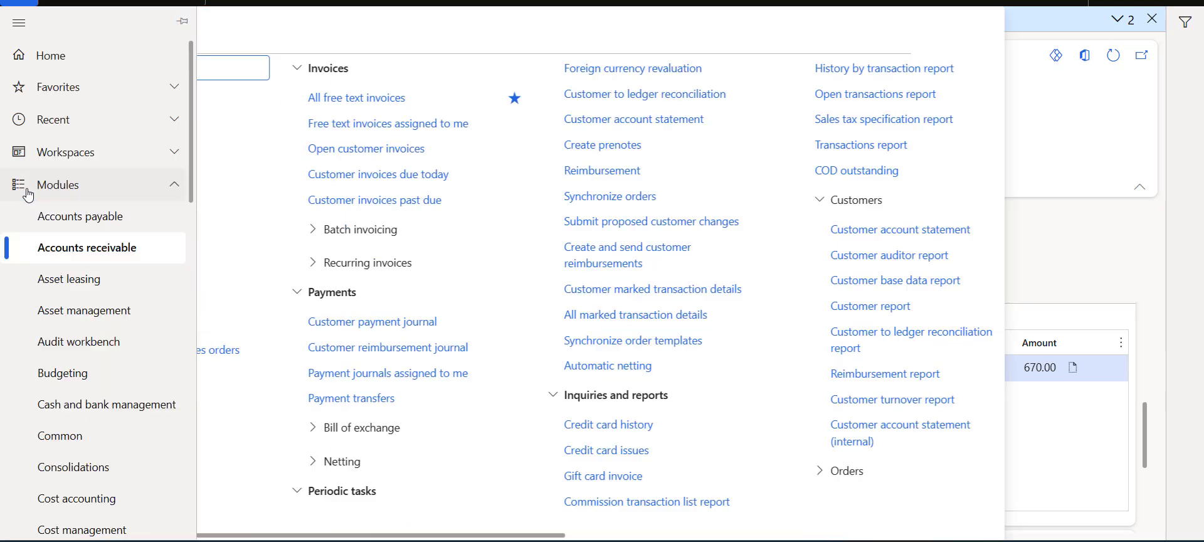
left_click(104, 404)
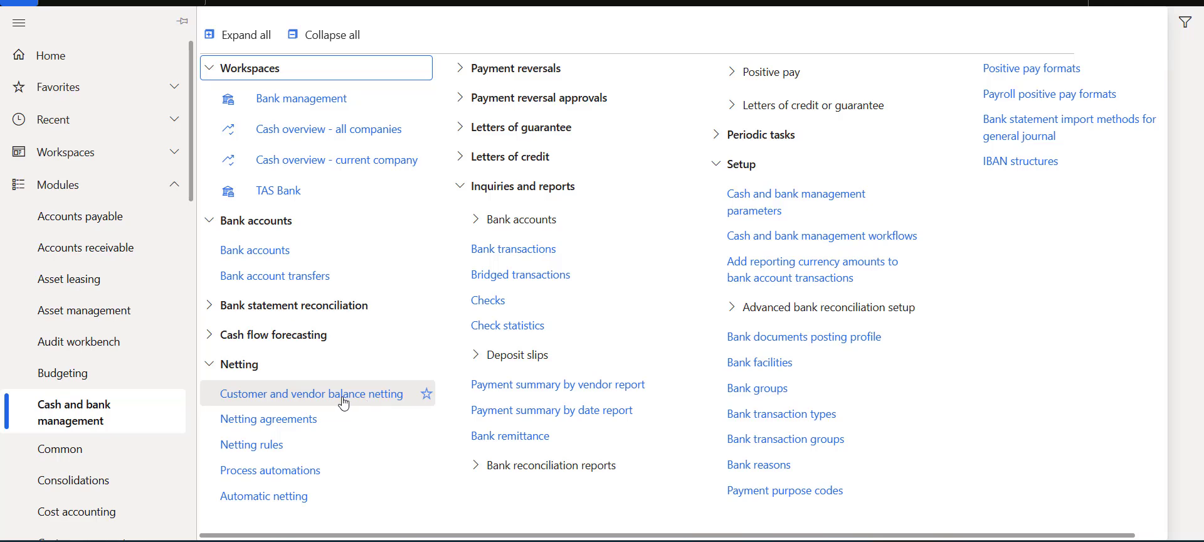
left_click(262, 402)
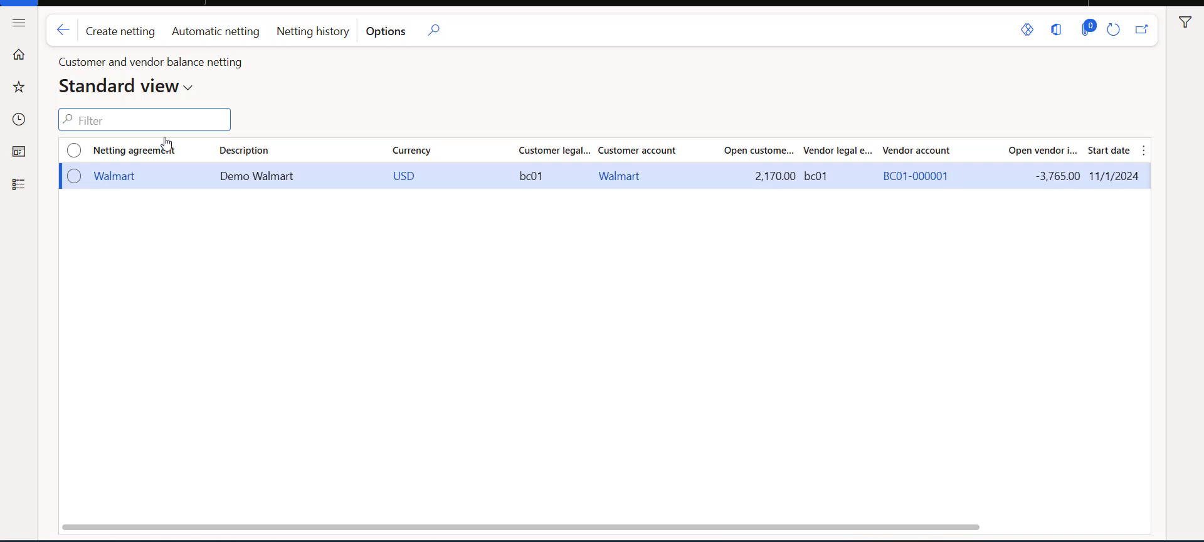
left_click(108, 37)
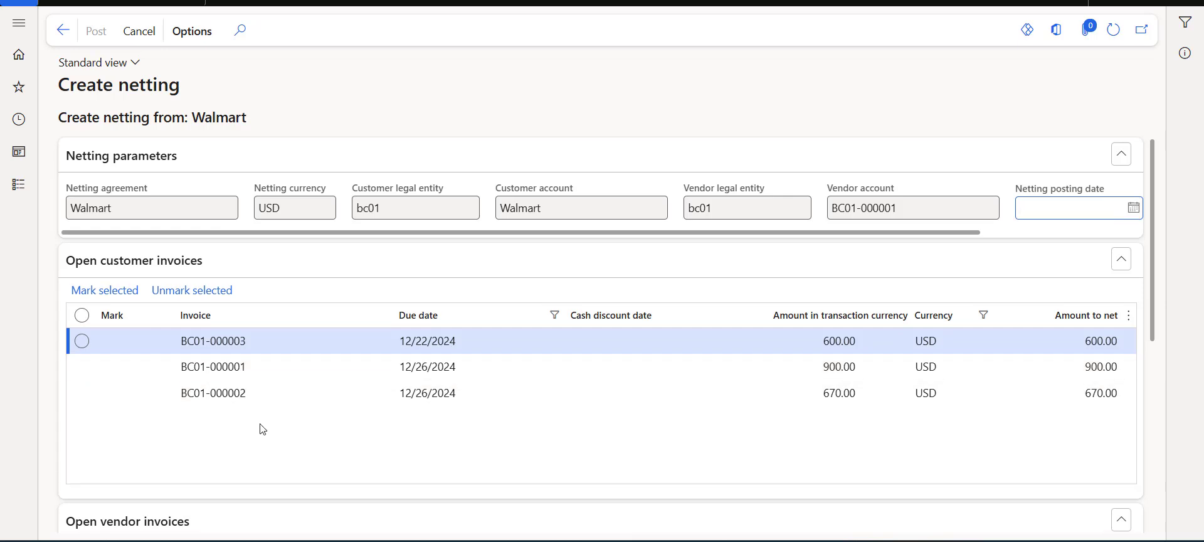
Review the open invoices and mark the 900.00 USD open customer invoice for netting.
scroll(264, 414, "down", 4)
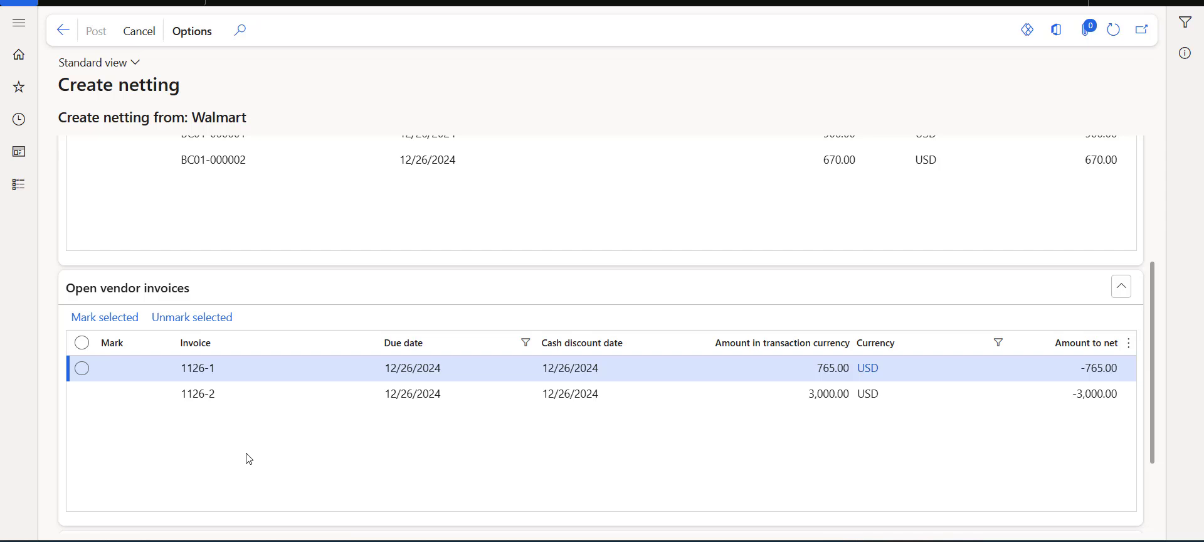
scroll(249, 459, "up", 1)
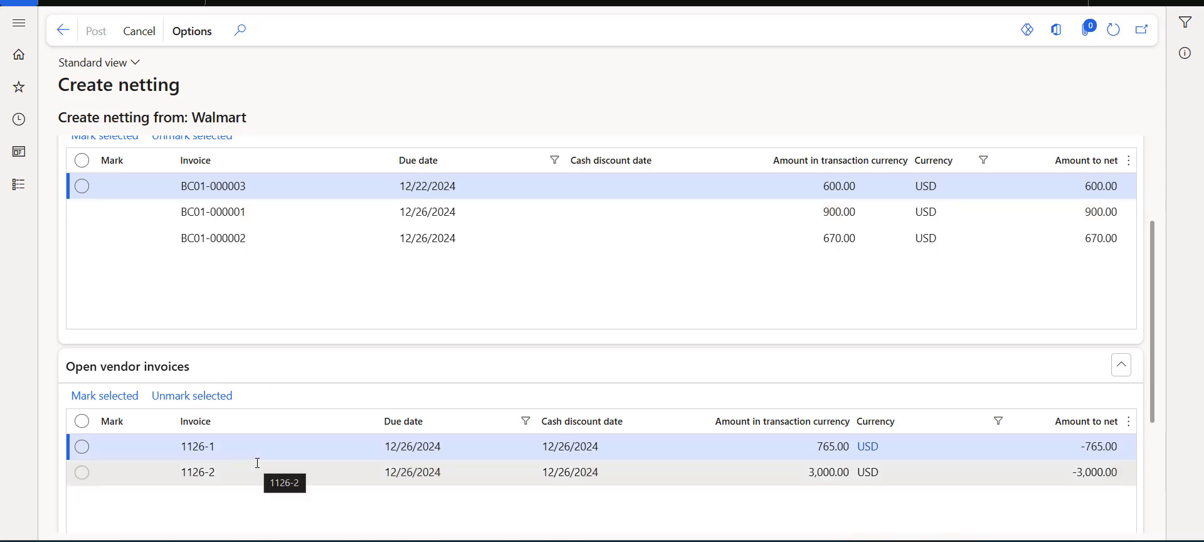
scroll(229, 281, "up", 1)
left_click(217, 287)
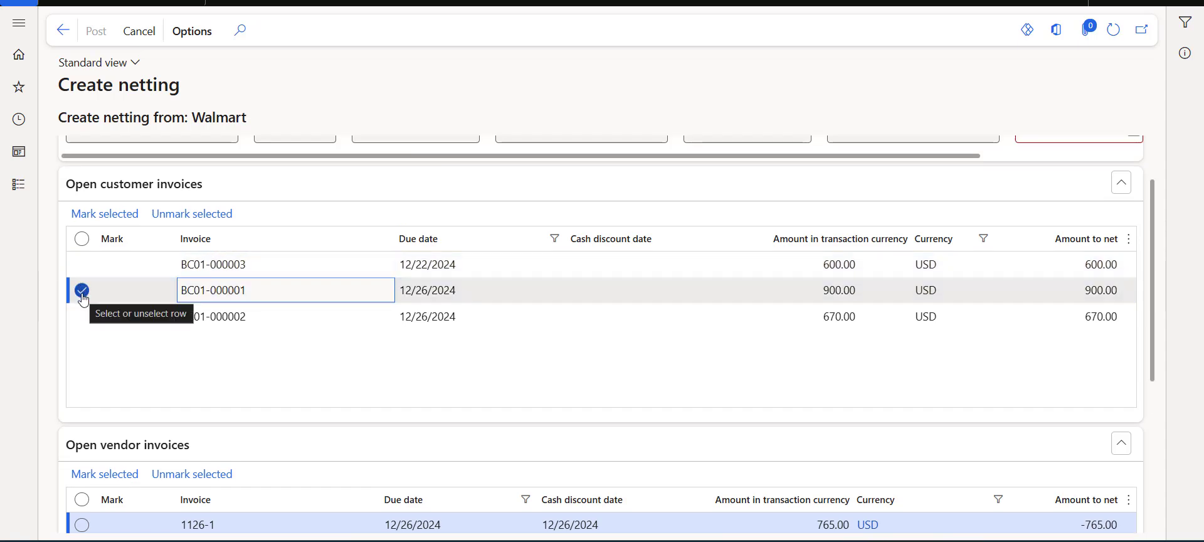
left_click(104, 214)
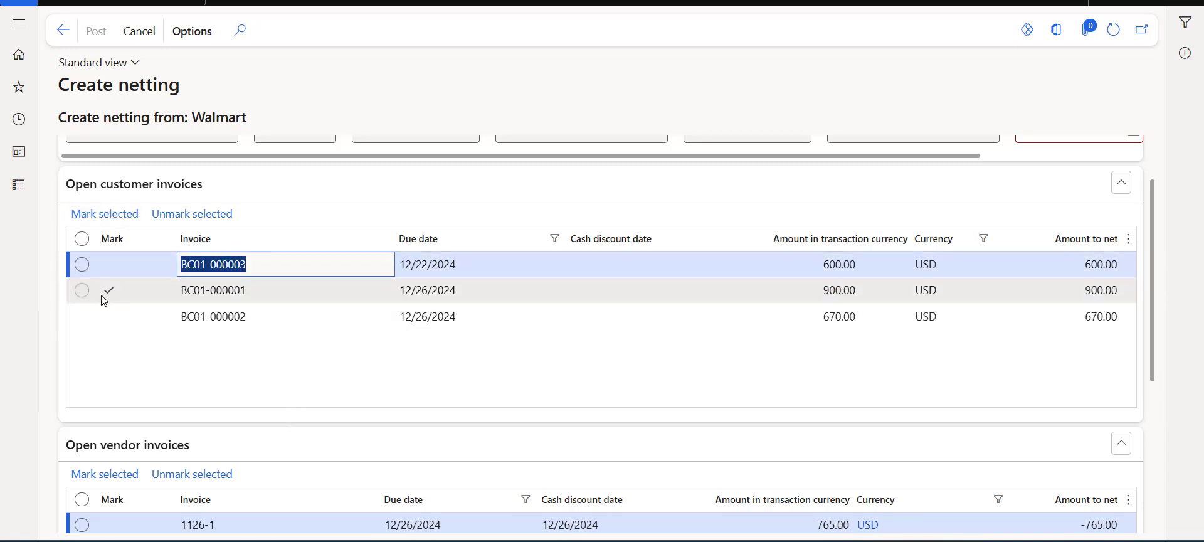
Mark open vendor invoice 1126-1 for netting.
scroll(277, 370, "down", 3)
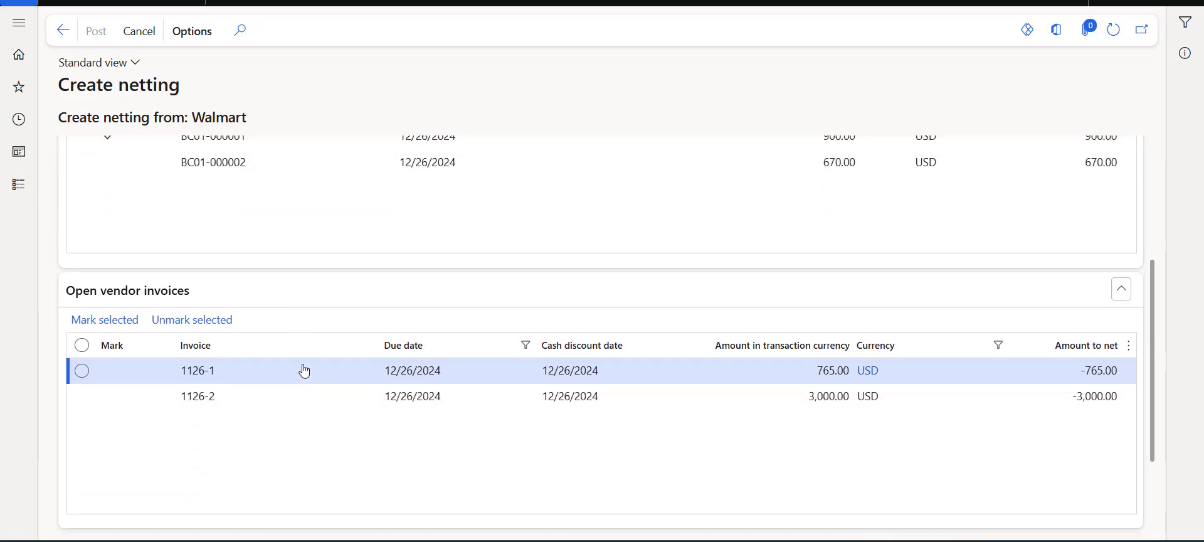
left_click(291, 370)
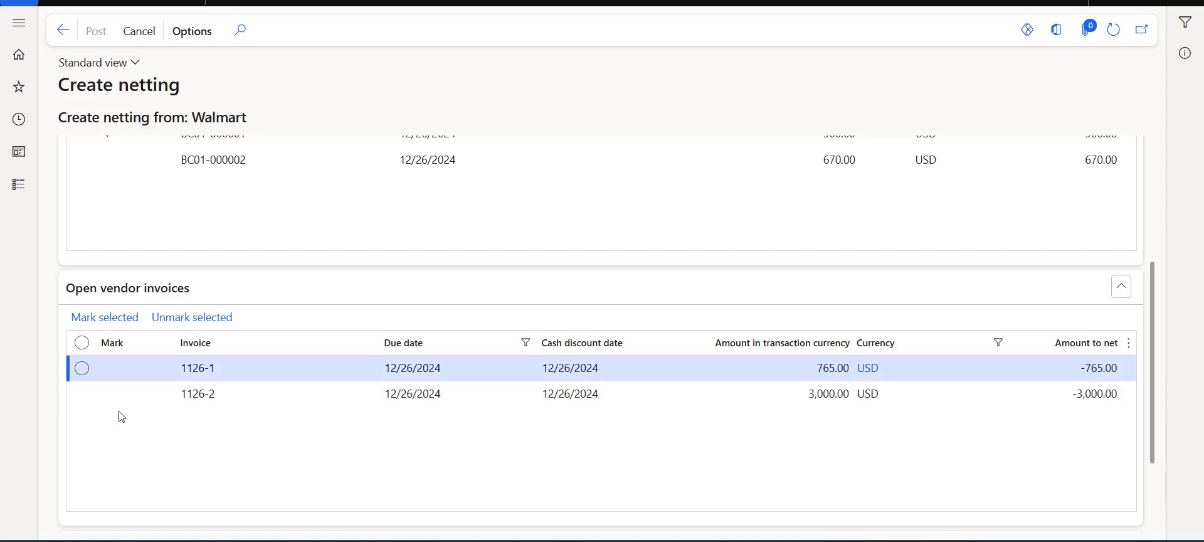
left_click(82, 369)
left_click(105, 318)
Set the netting posting date to 11/26/2024 and post the Walmart netting.
scroll(693, 461, "up", 5)
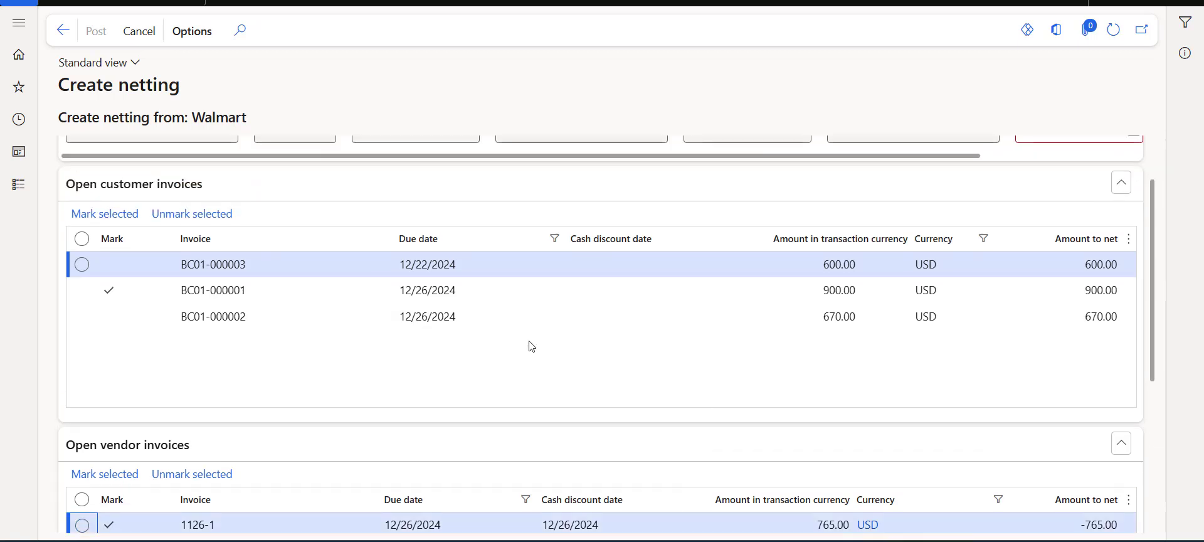
scroll(768, 399, "up", 3)
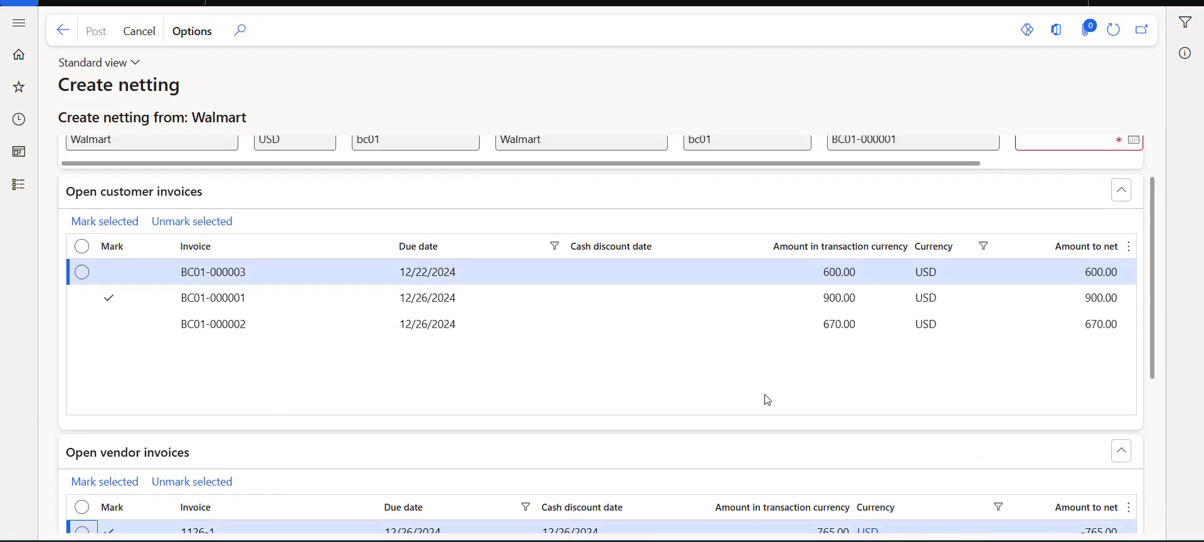
left_click(1060, 211)
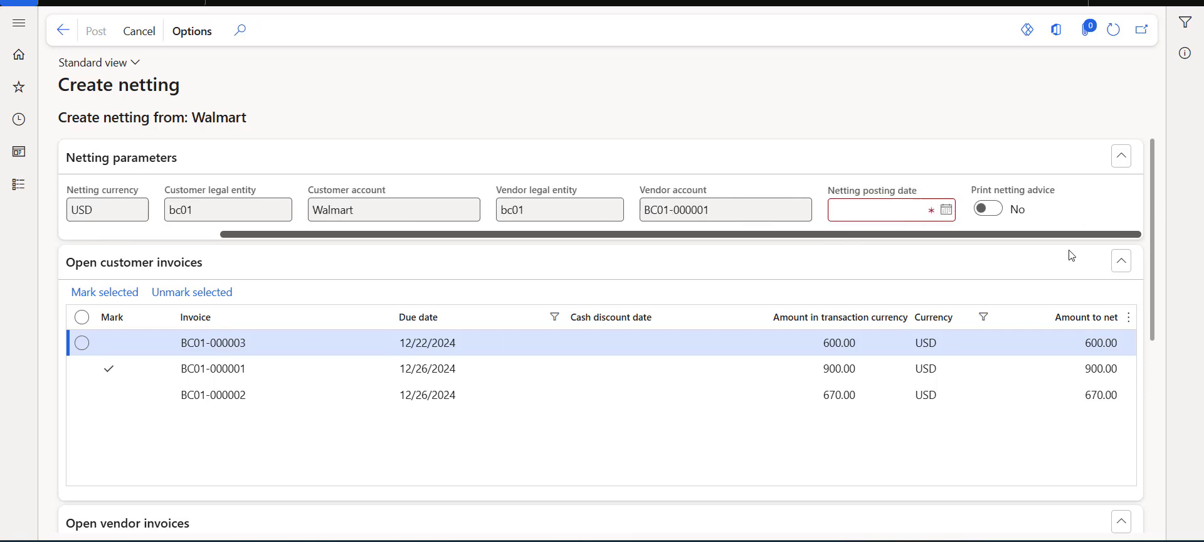
left_click(940, 210)
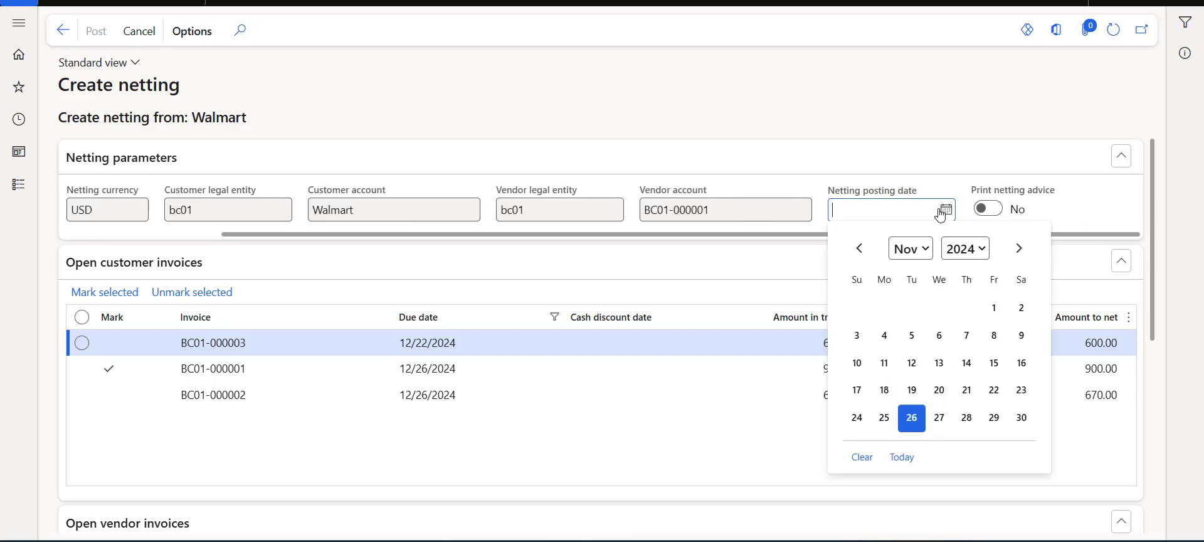
left_click(912, 458)
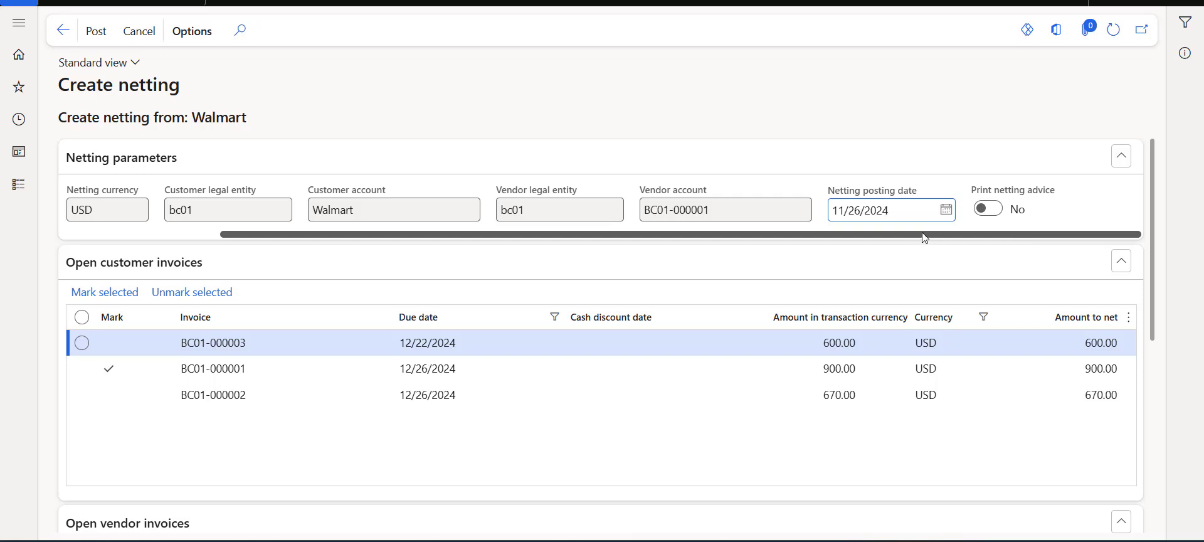
left_click(96, 31)
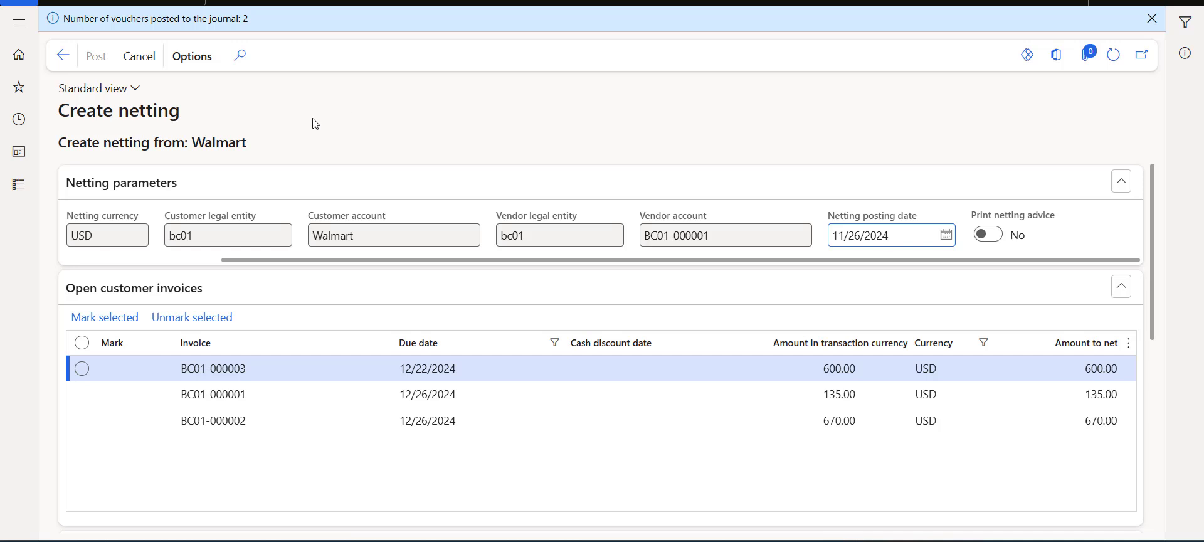
Return to the balance netting list and examine the netting history for the Walmart agreement.
left_click(62, 55)
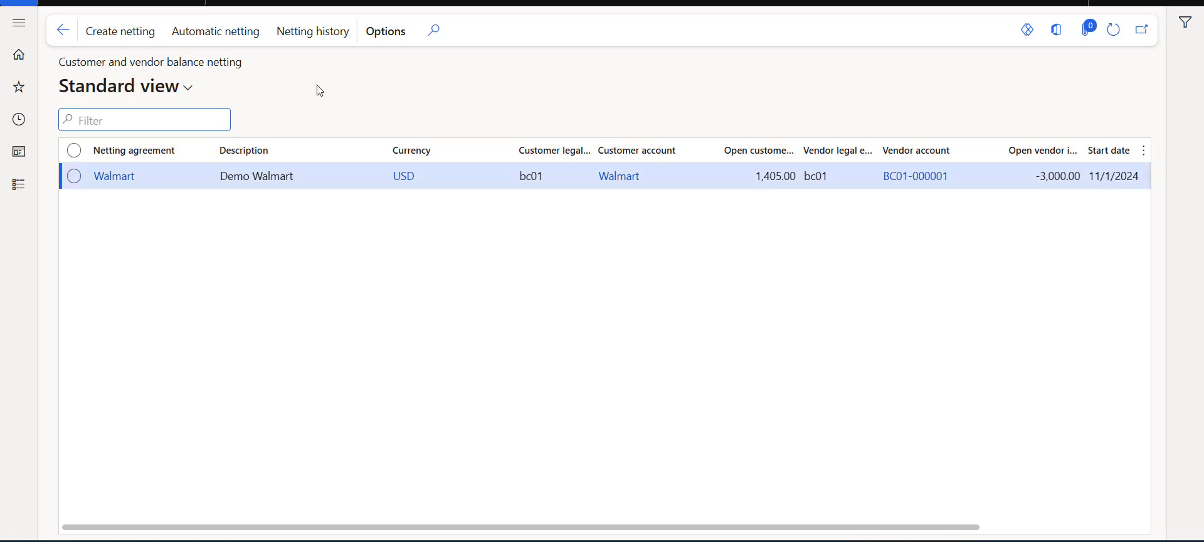
left_click(307, 42)
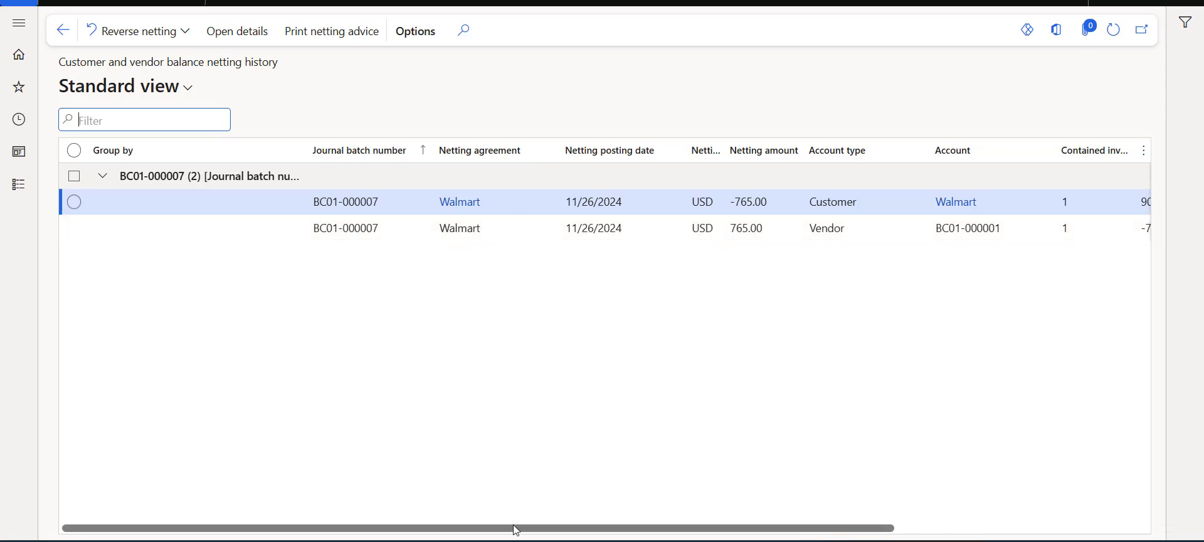
left_click_drag(516, 529, 665, 532)
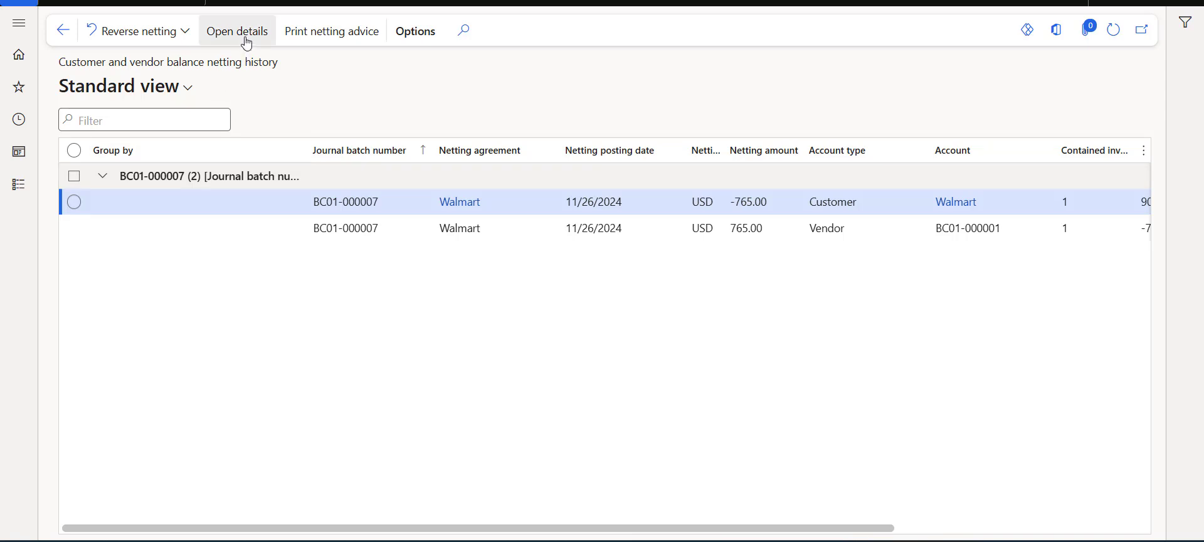
Print the netting advice for the Walmart netting and examine its customer and vendor transactions and netting amount.
left_click(324, 44)
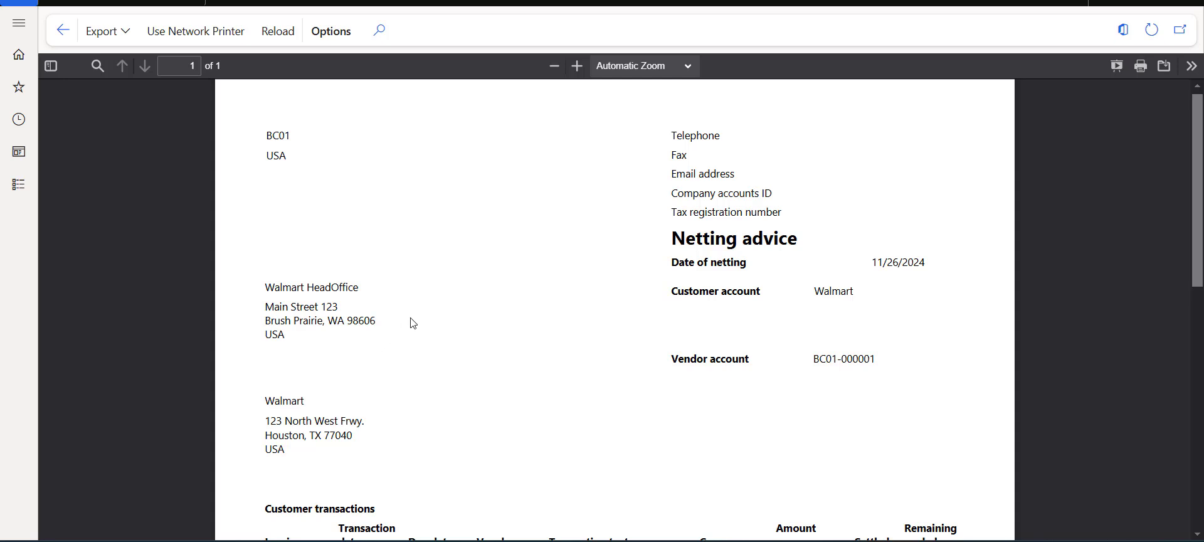
scroll(529, 242, "down", 3)
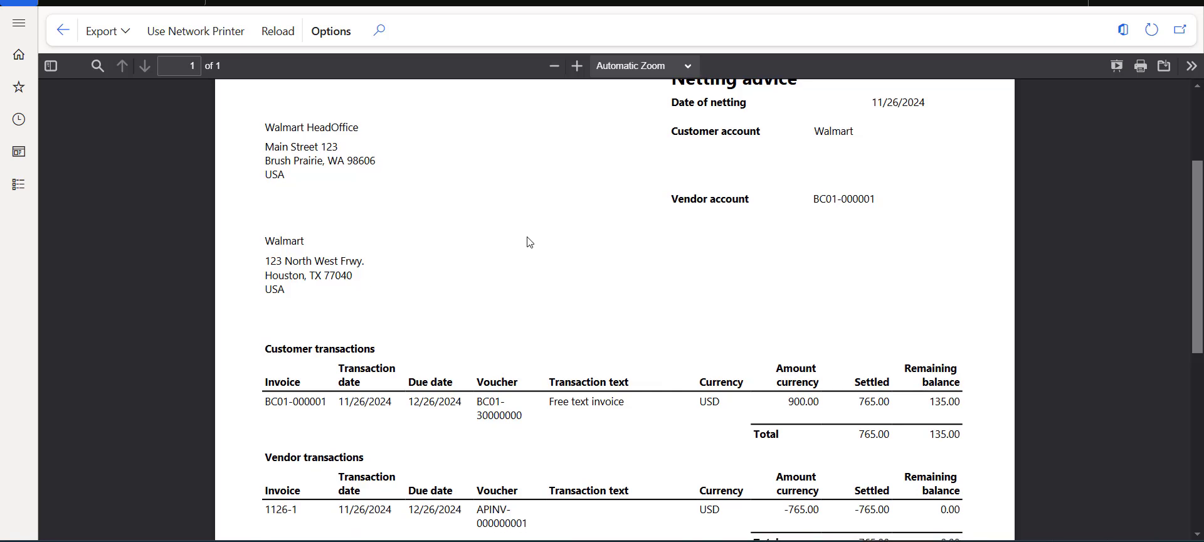
scroll(530, 242, "down", 1)
scroll(530, 242, "down", 1)
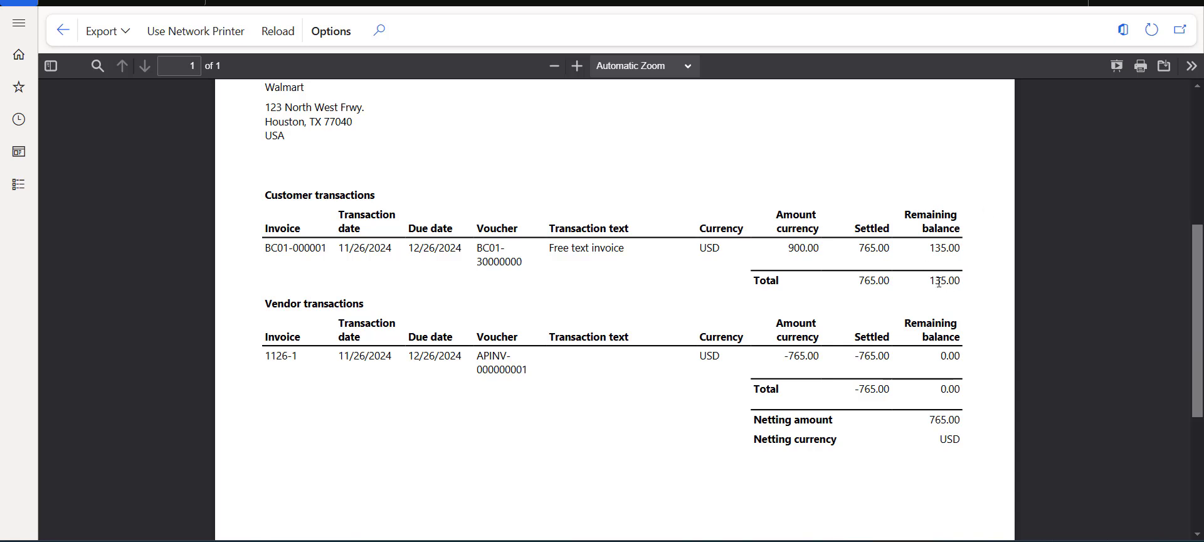
scroll(533, 422, "down", 1)
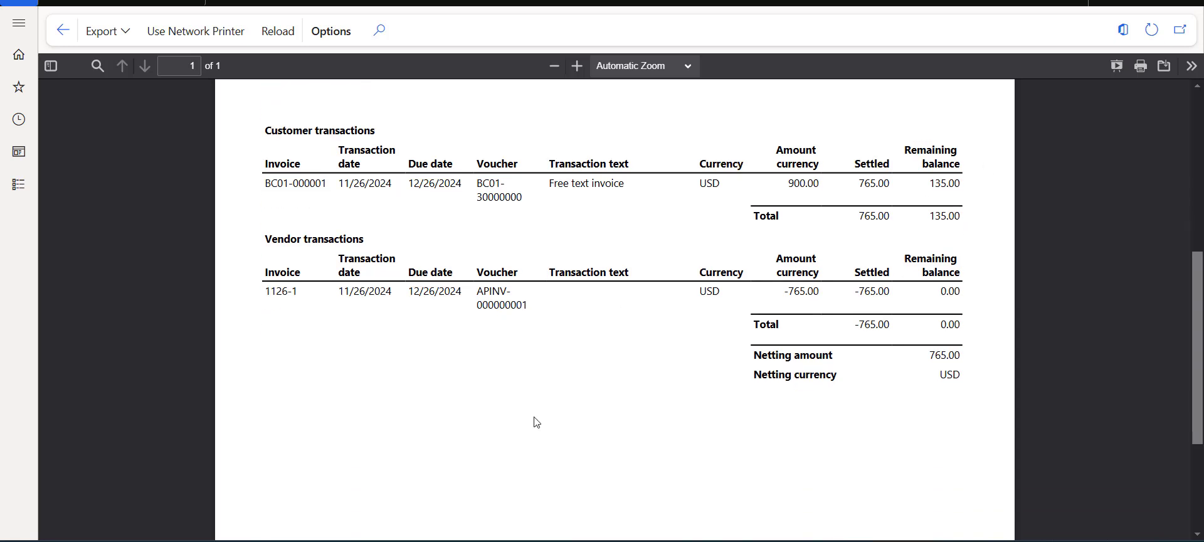
Examine the invoice details of the Walmart netting journal and the options for reversing the netting.
left_click(63, 30)
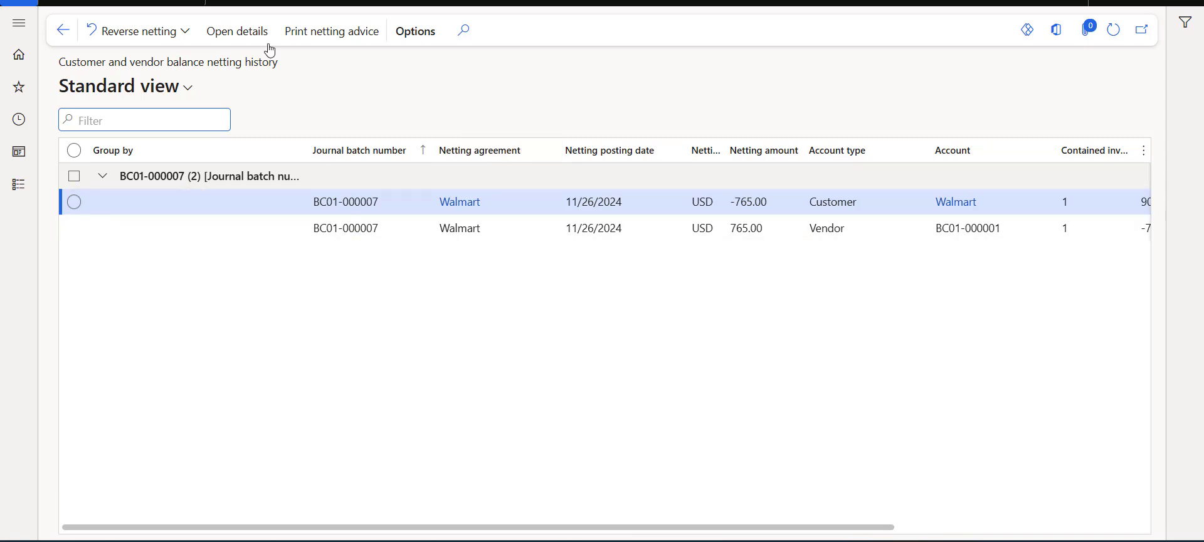
left_click(251, 39)
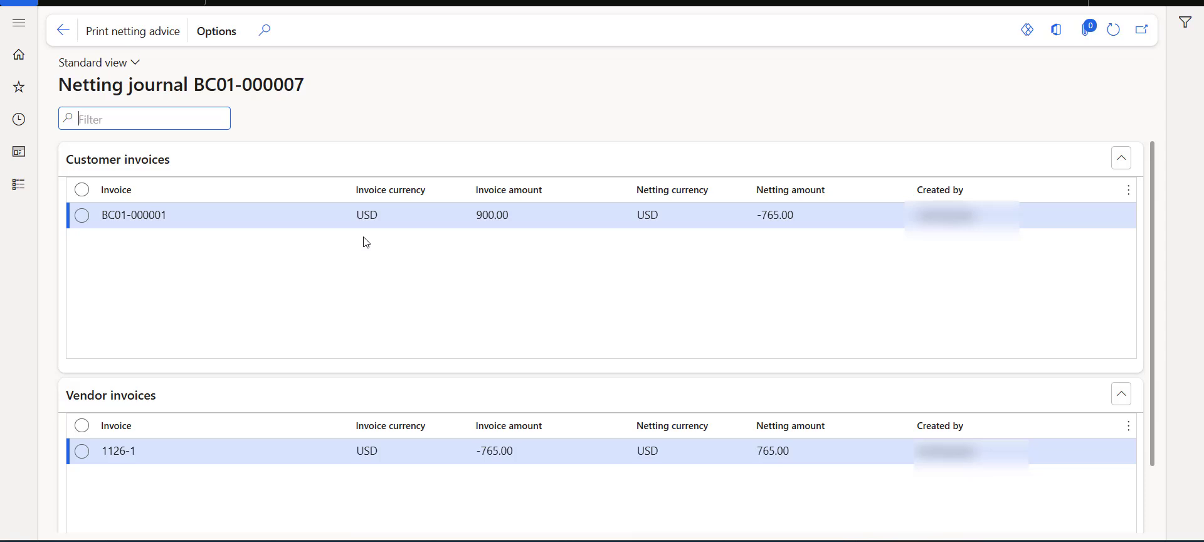
left_click(62, 30)
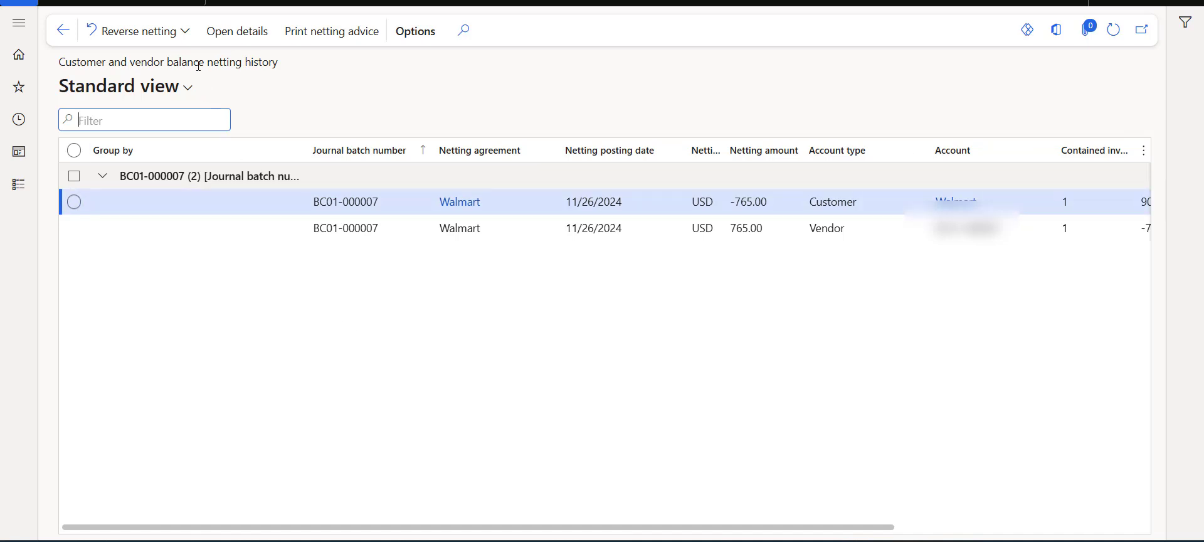
left_click(187, 33)
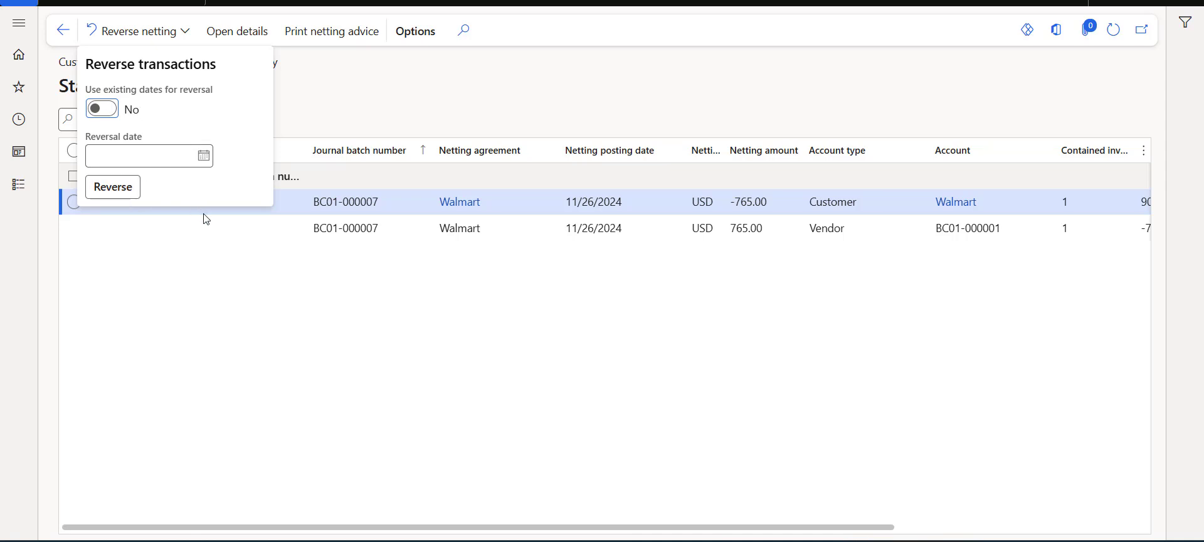
left_click(706, 362)
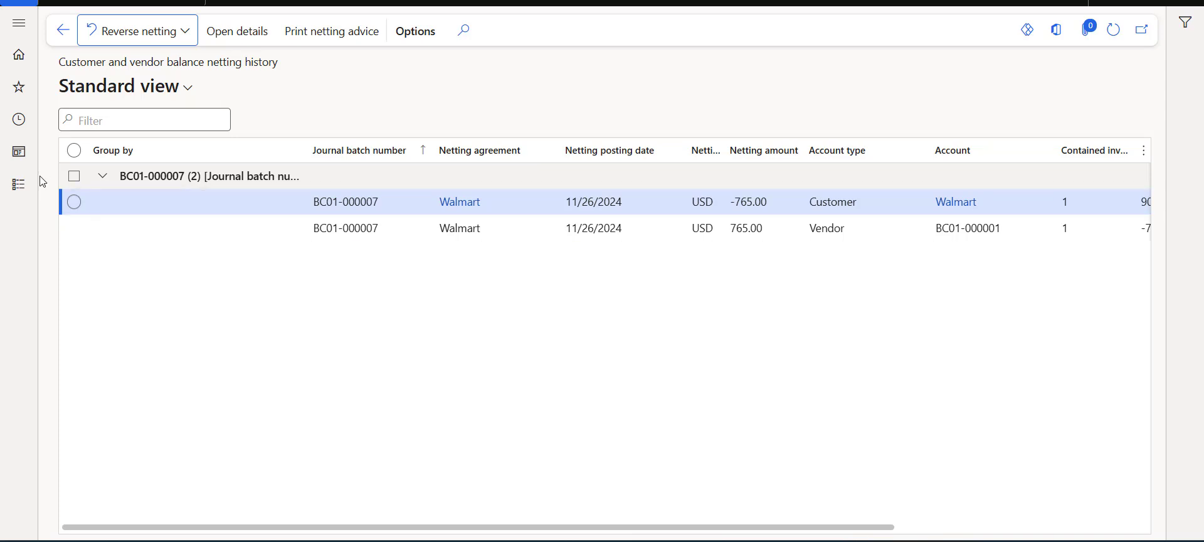
Review Walmart's vendor transactions in Accounts payable and open the voucher of the 11/26/2024 netting transaction.
left_click(20, 185)
left_click(81, 219)
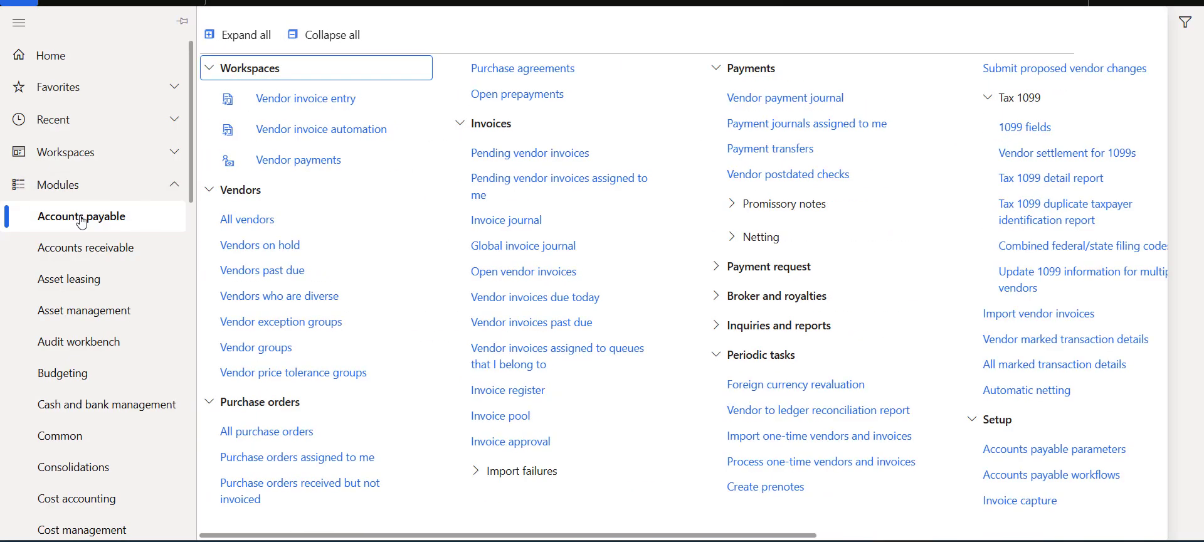
left_click(241, 220)
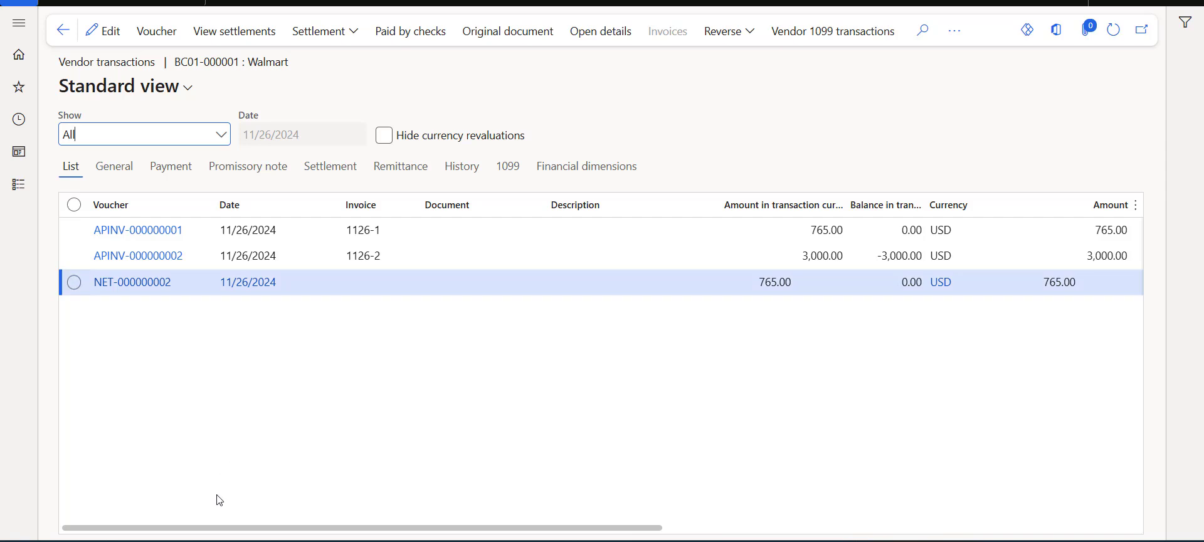
left_click_drag(218, 529, 408, 527)
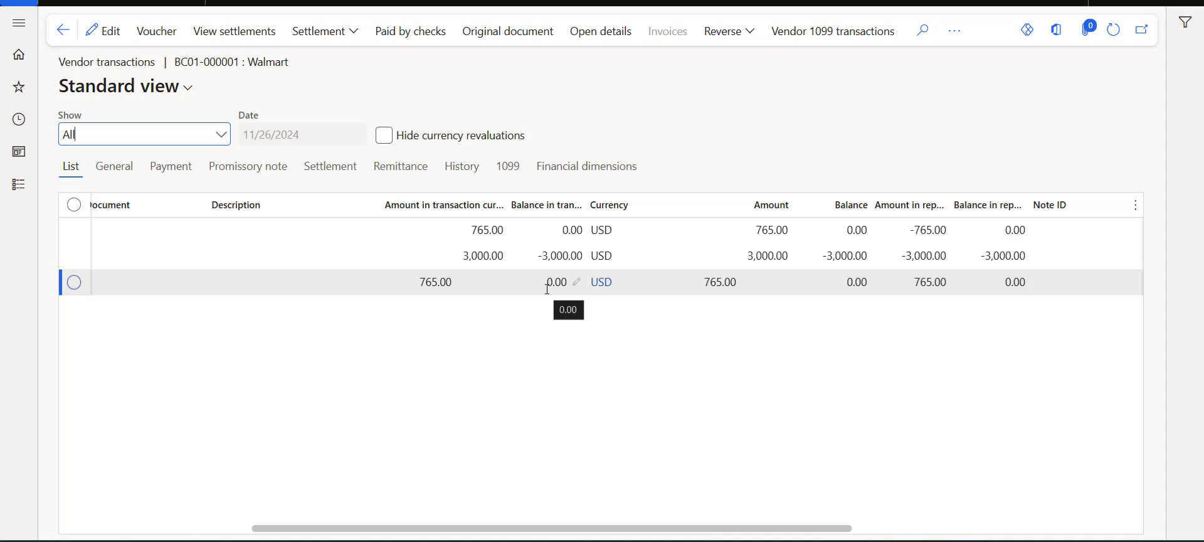
left_click(166, 34)
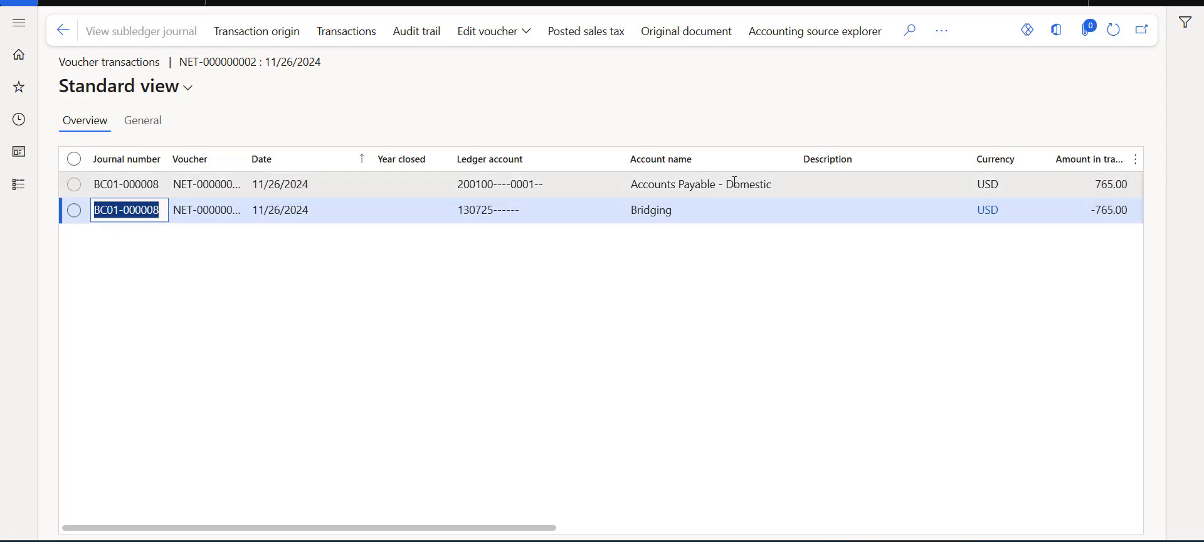
Examine the Accounts Payable and Bridging lines of the netting voucher and open the netting rules in Cash and bank management.
left_click(736, 181)
left_click(696, 213)
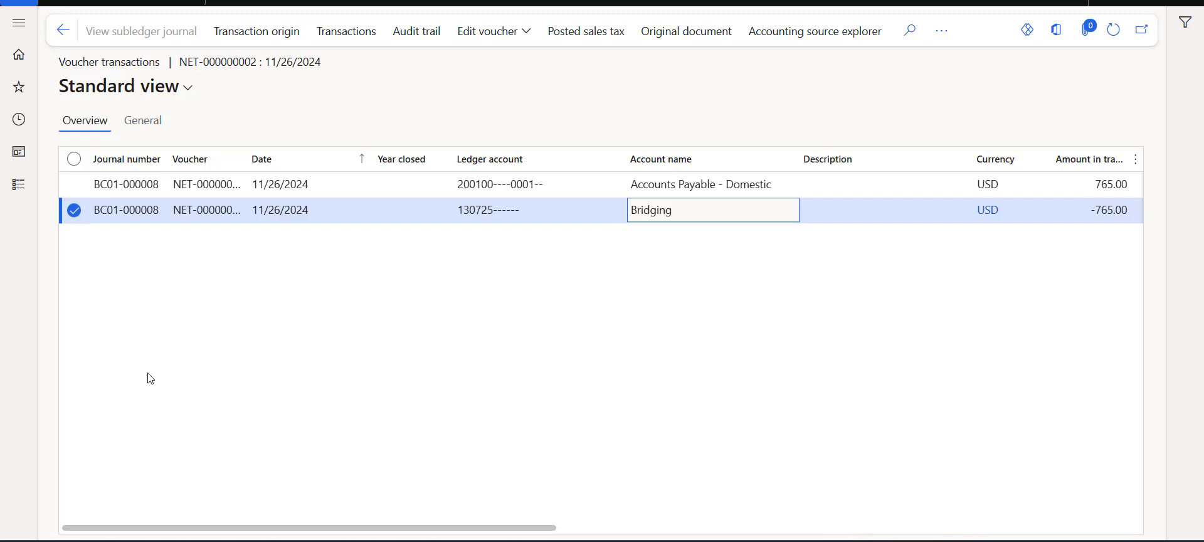
left_click(24, 194)
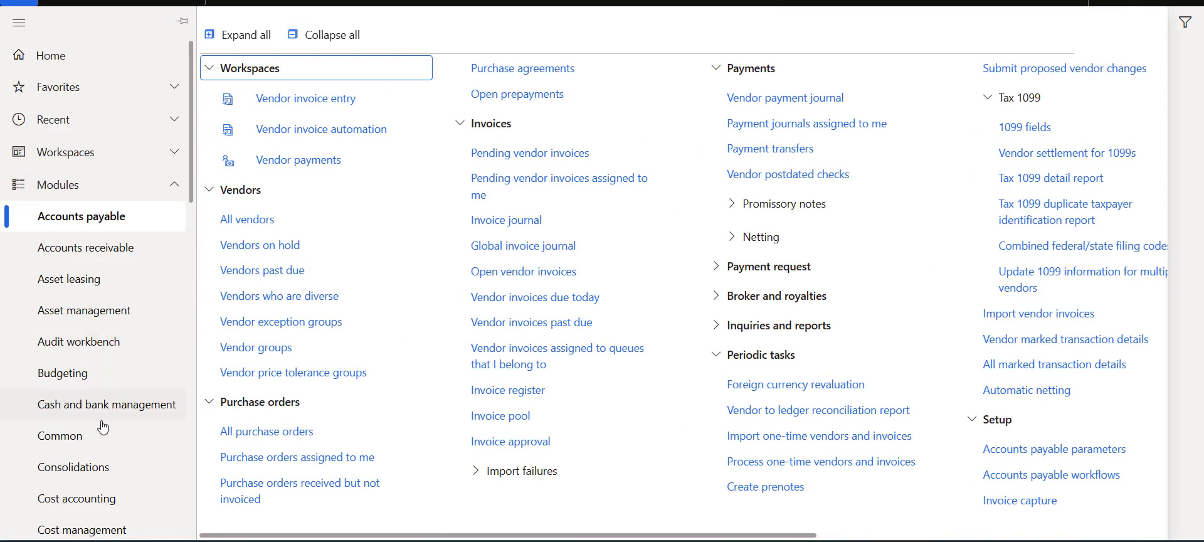
left_click(101, 428)
left_click(103, 407)
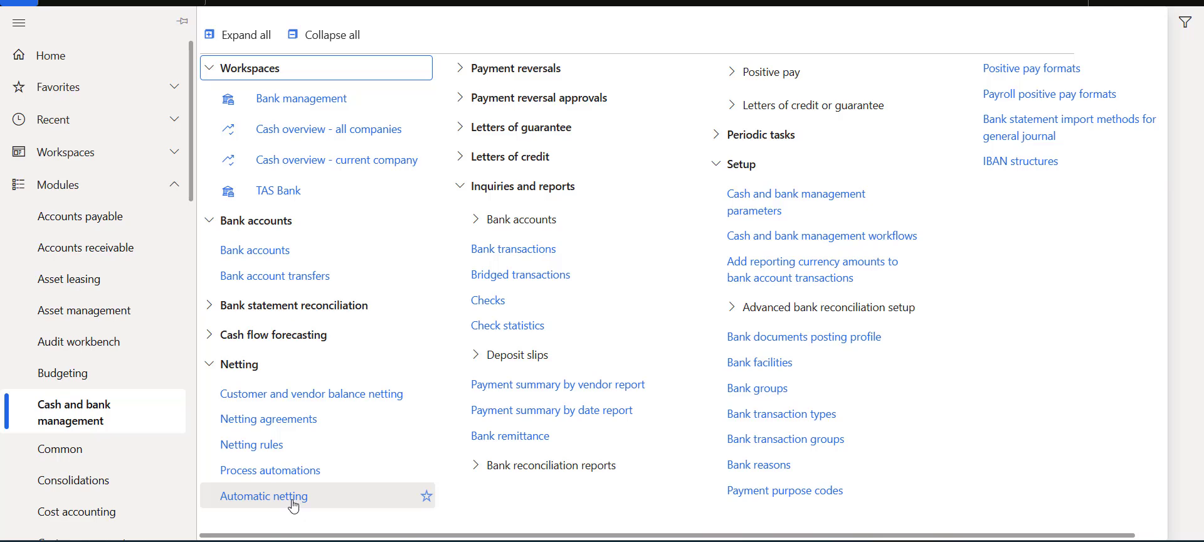
left_click(289, 464)
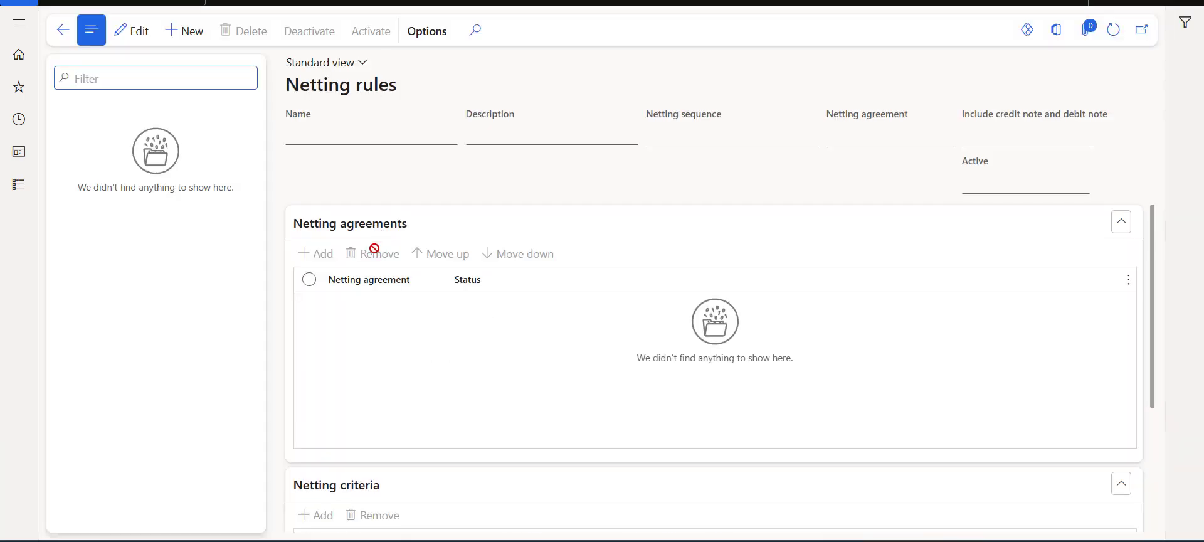
Create a new netting rule named Automation Demo.
left_click(180, 35)
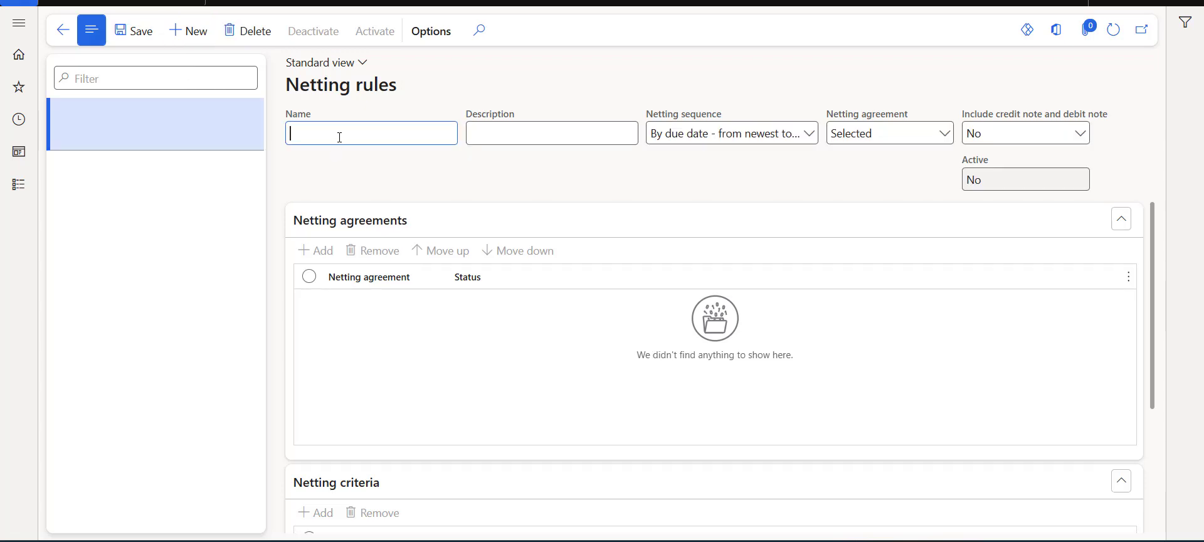
type("A")
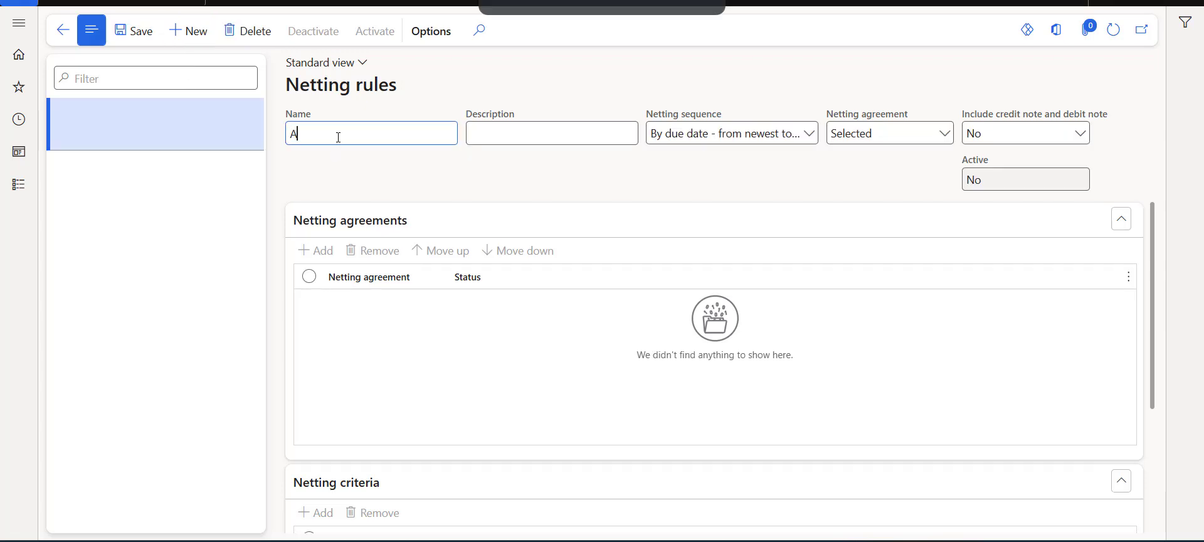
type("utomatio")
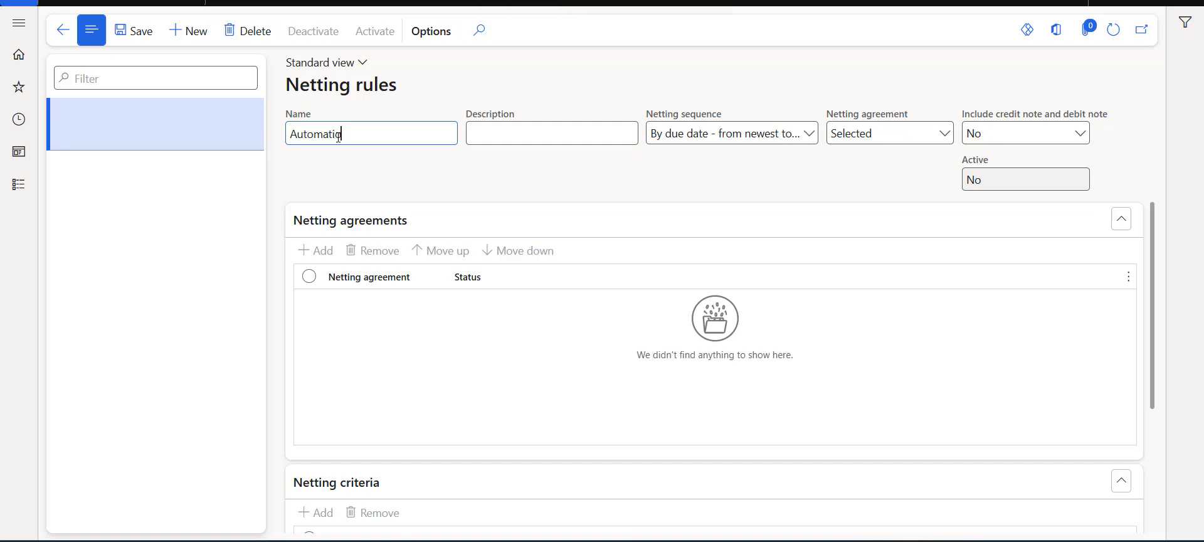
type("n Demo")
left_click(543, 185)
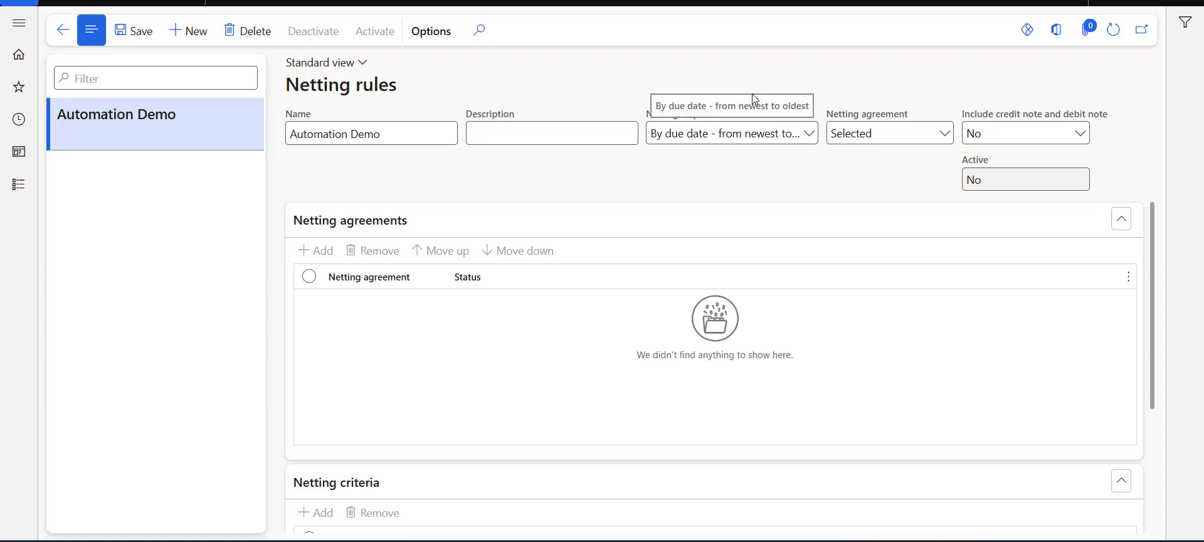
Keep the rule's netting sequence newest to oldest by due date and agreement scope Selected, include credit and debit notes, and save.
left_click(809, 133)
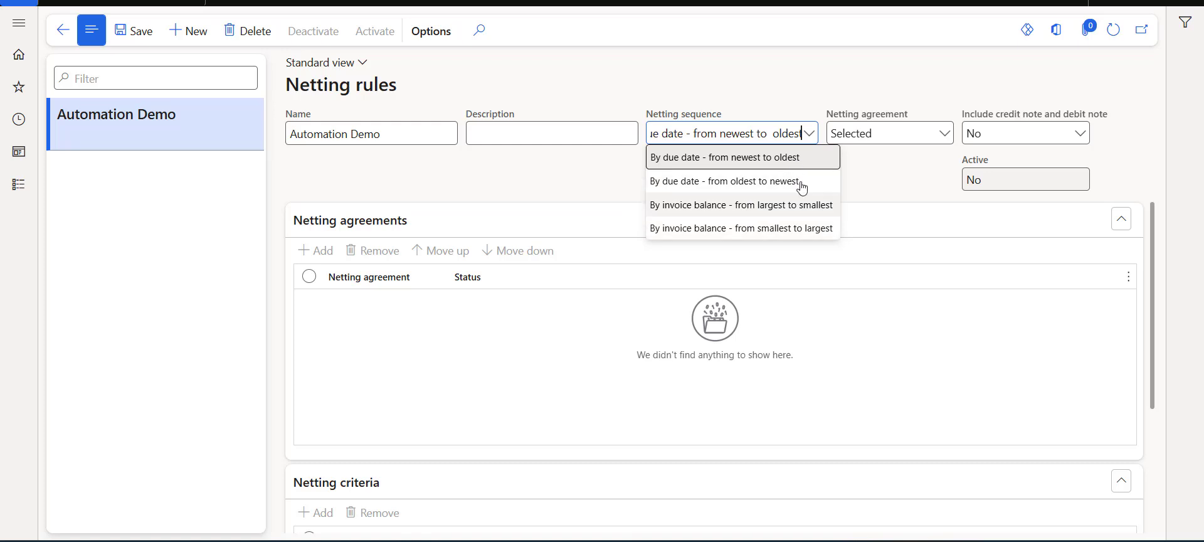
left_click(930, 175)
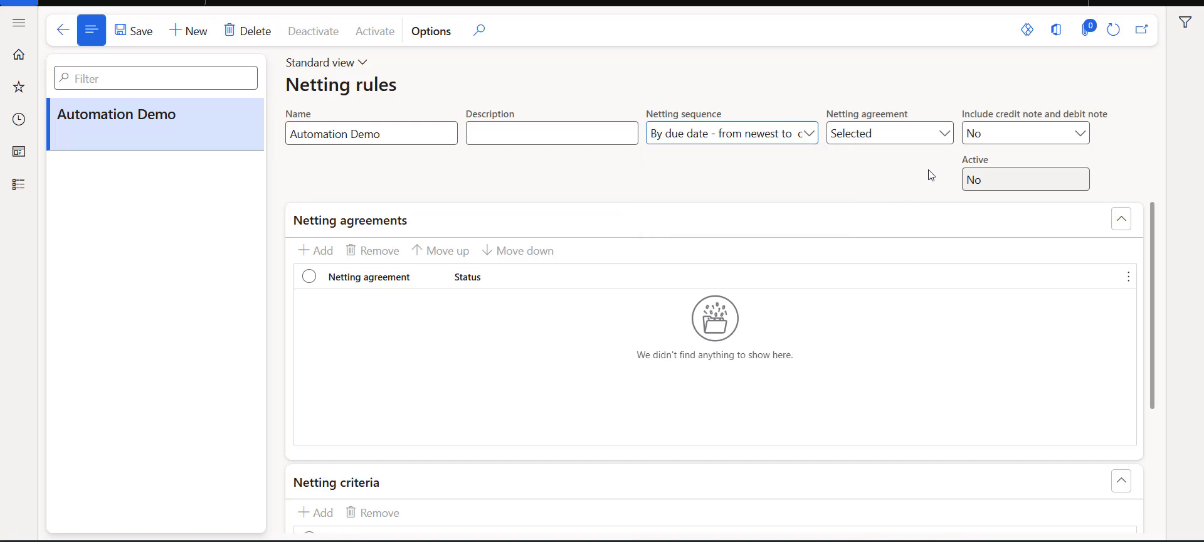
left_click(944, 134)
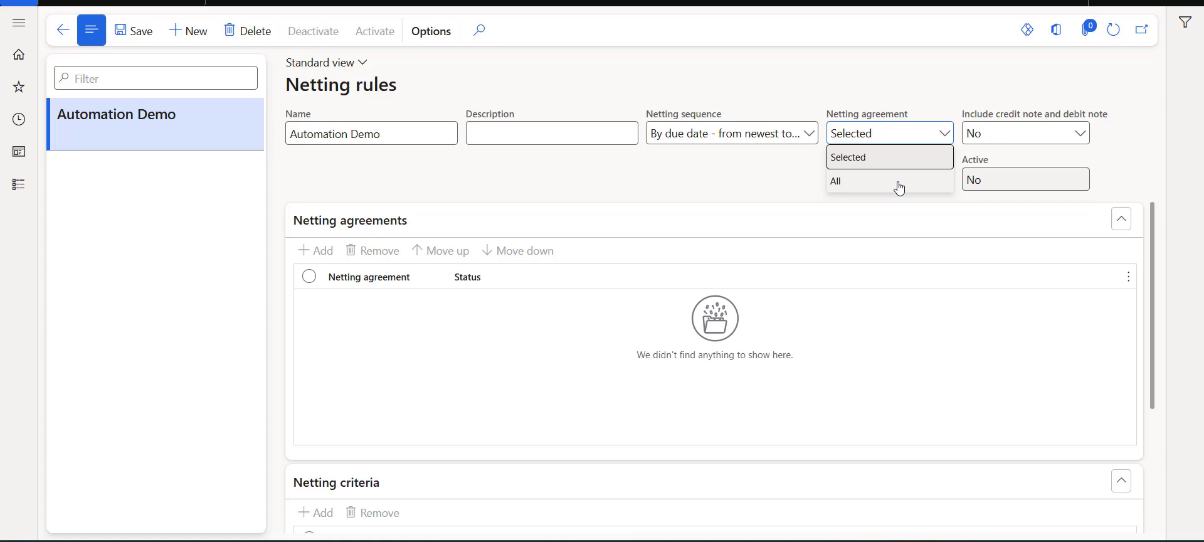
left_click(814, 158)
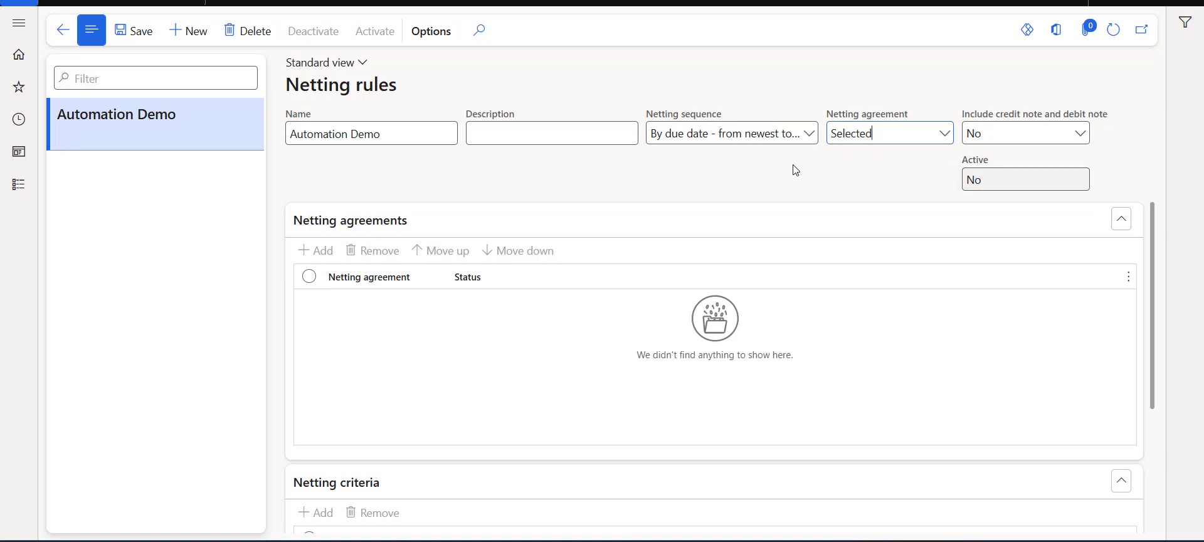
left_click(1079, 133)
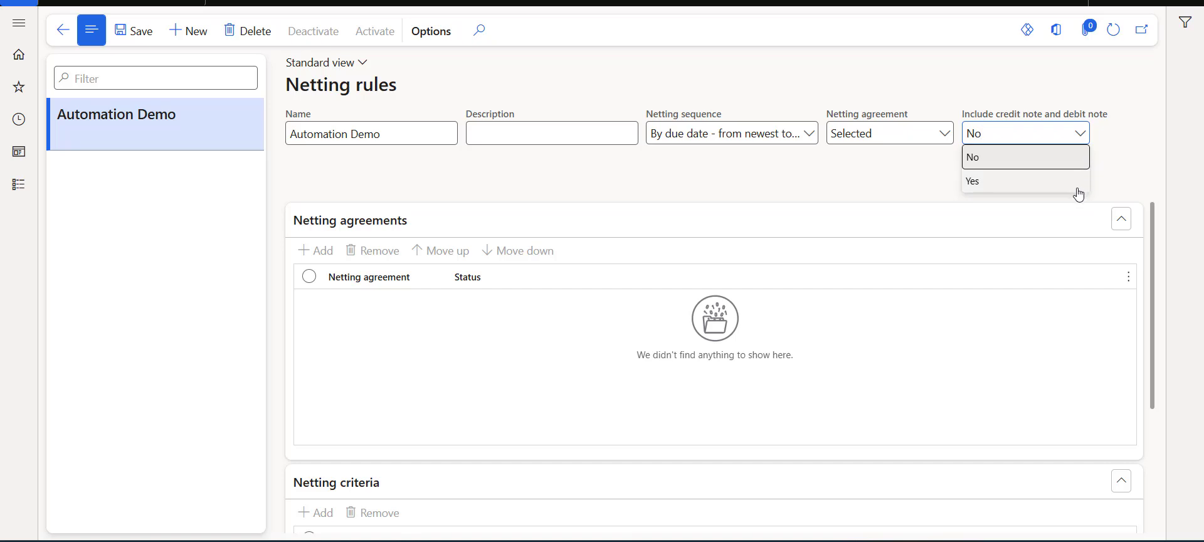
key("Escape")
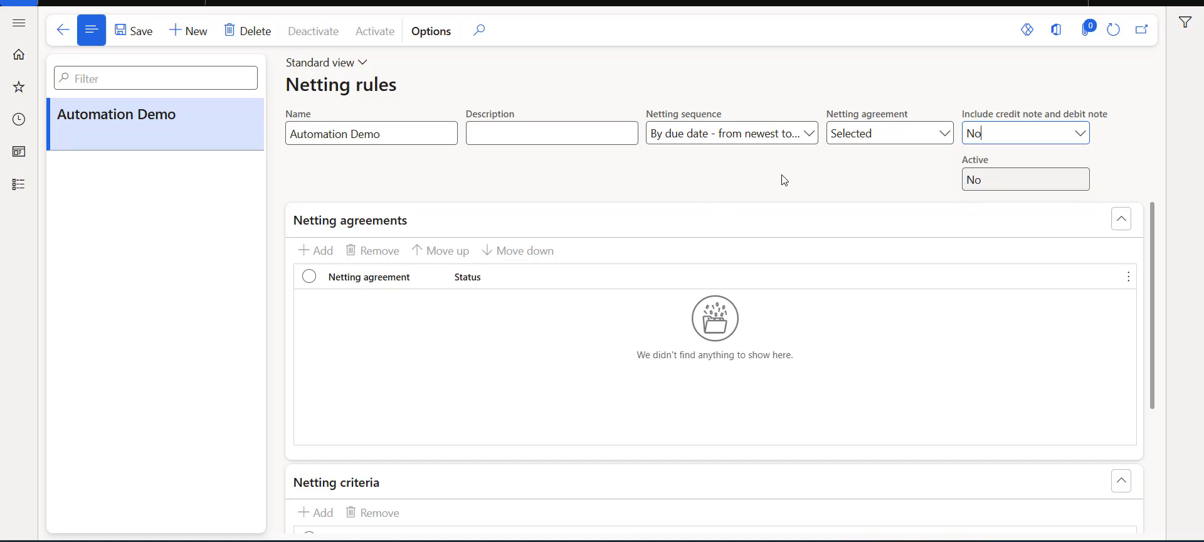
left_click(1078, 133)
left_click(1024, 183)
left_click(134, 31)
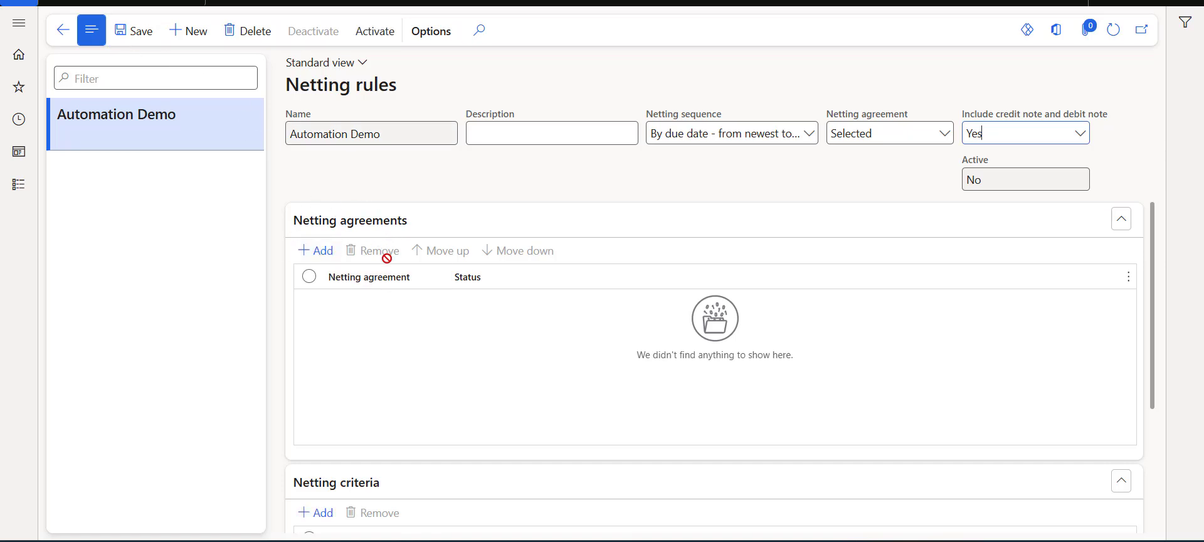
Add the Walmart netting agreement to the Automation Demo rule.
left_click(315, 250)
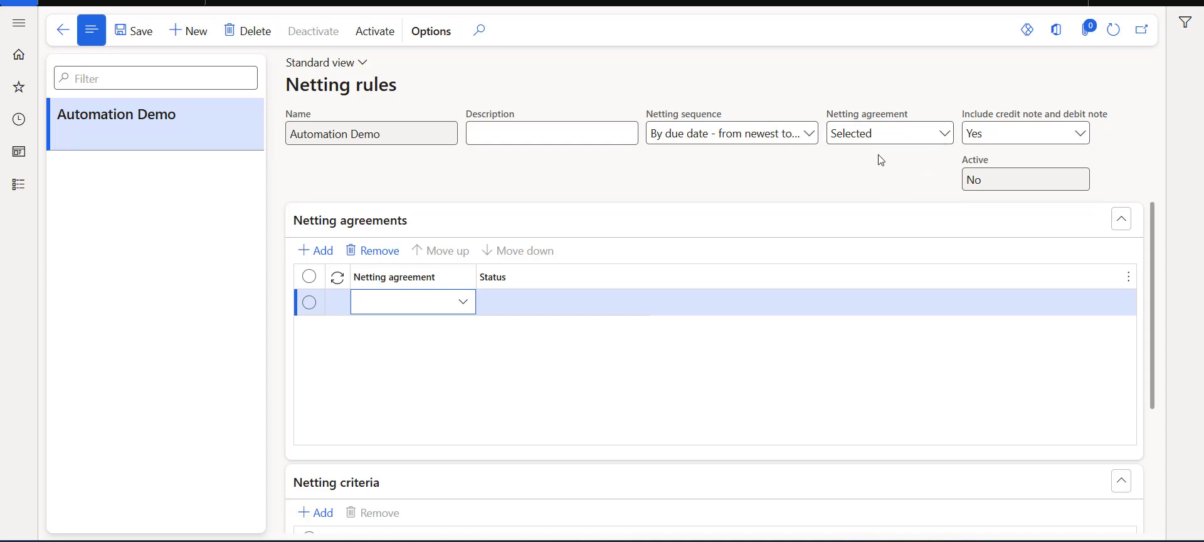
left_click(463, 301)
left_click(438, 352)
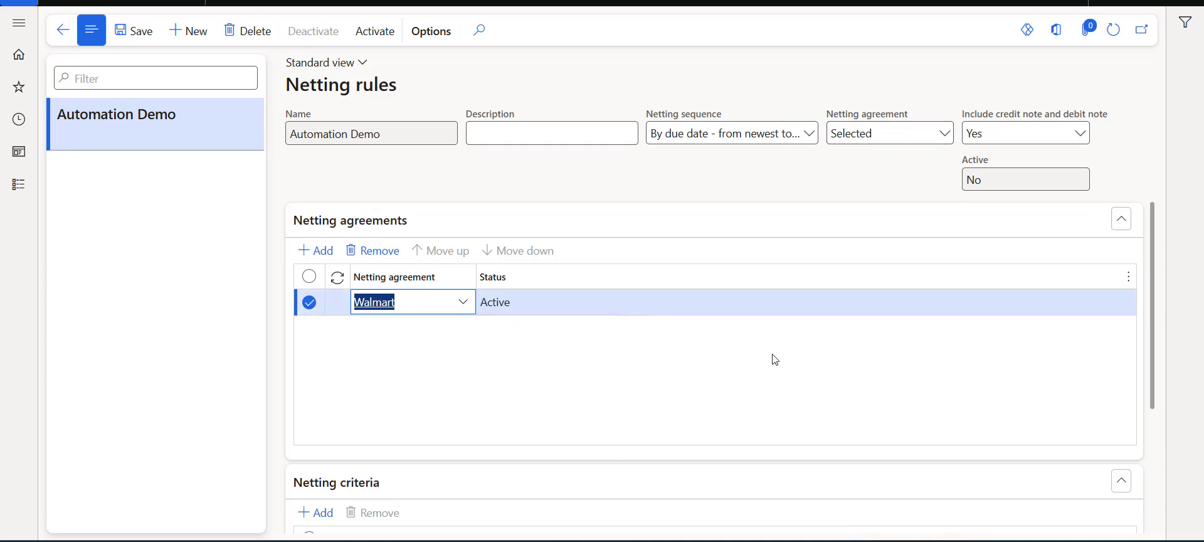
Add a netting criterion requiring the invoice currency to equal USD.
scroll(664, 360, "down", 3)
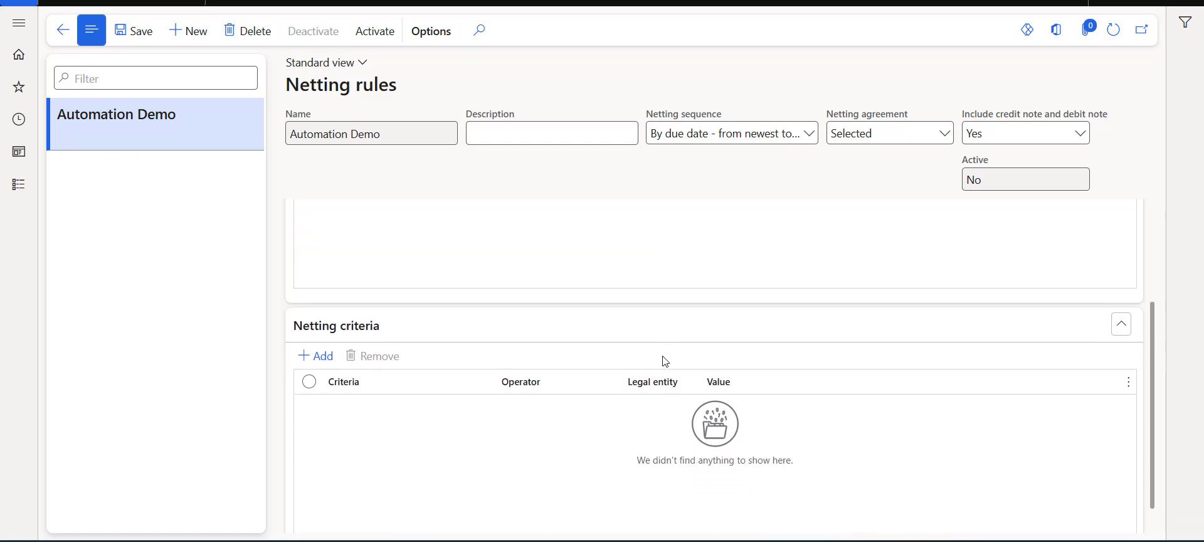
scroll(665, 361, "down", 1)
left_click(316, 323)
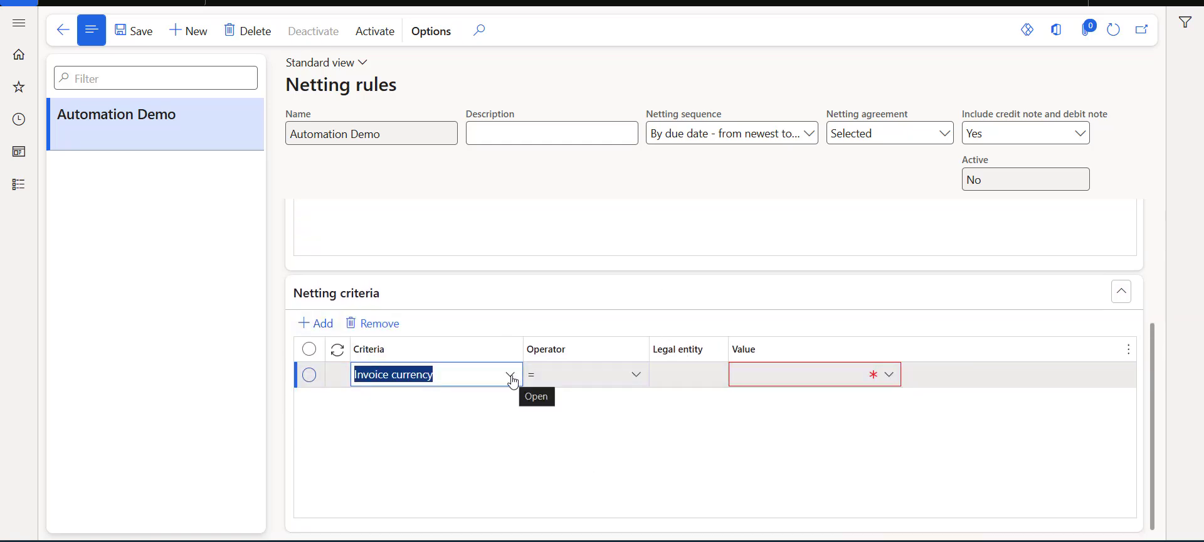
left_click(790, 380)
left_click(769, 380)
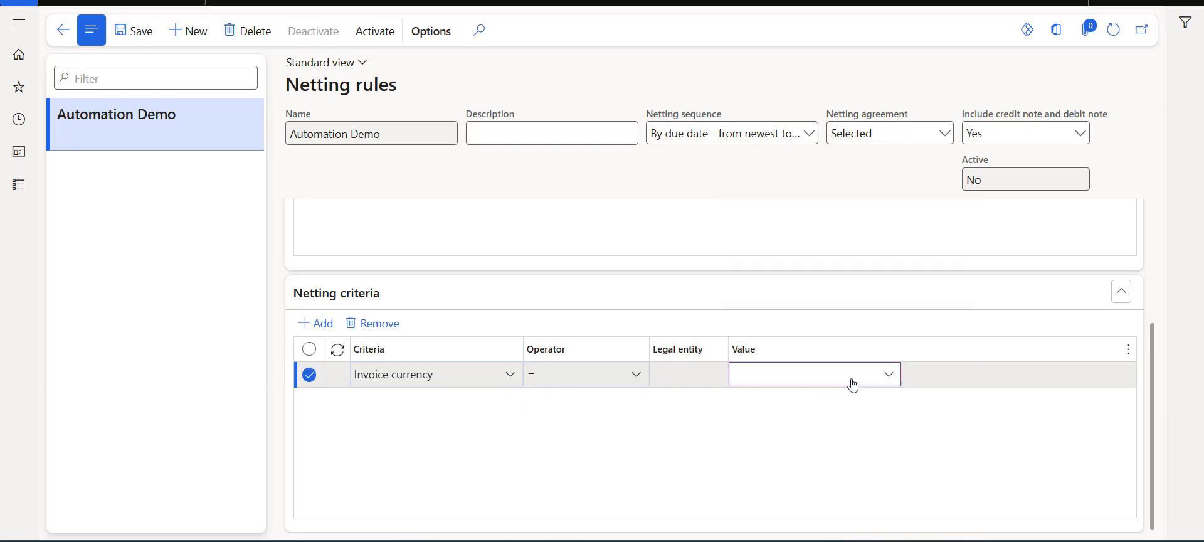
left_click(891, 376)
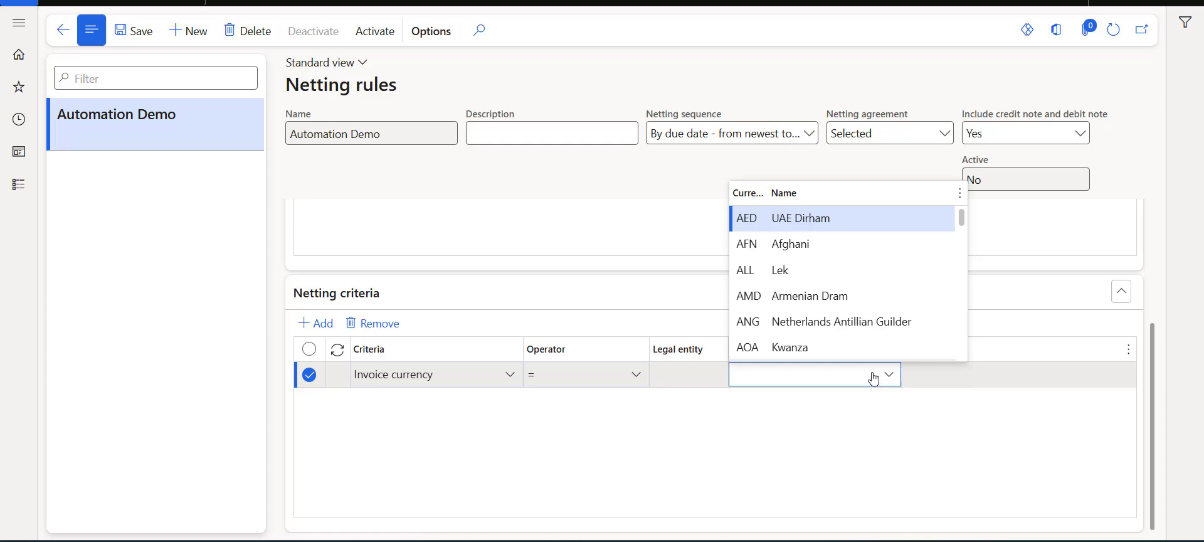
left_click(814, 384)
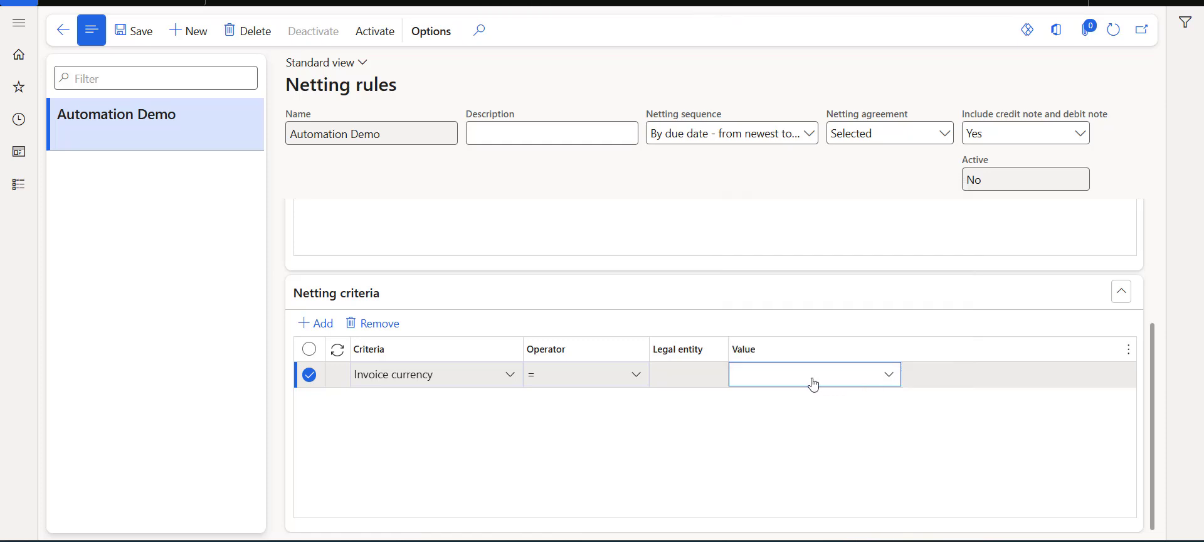
type("USD")
Add a vendor account criterion for legal entity bc01 and select the vendor's account as its value.
left_click(317, 323)
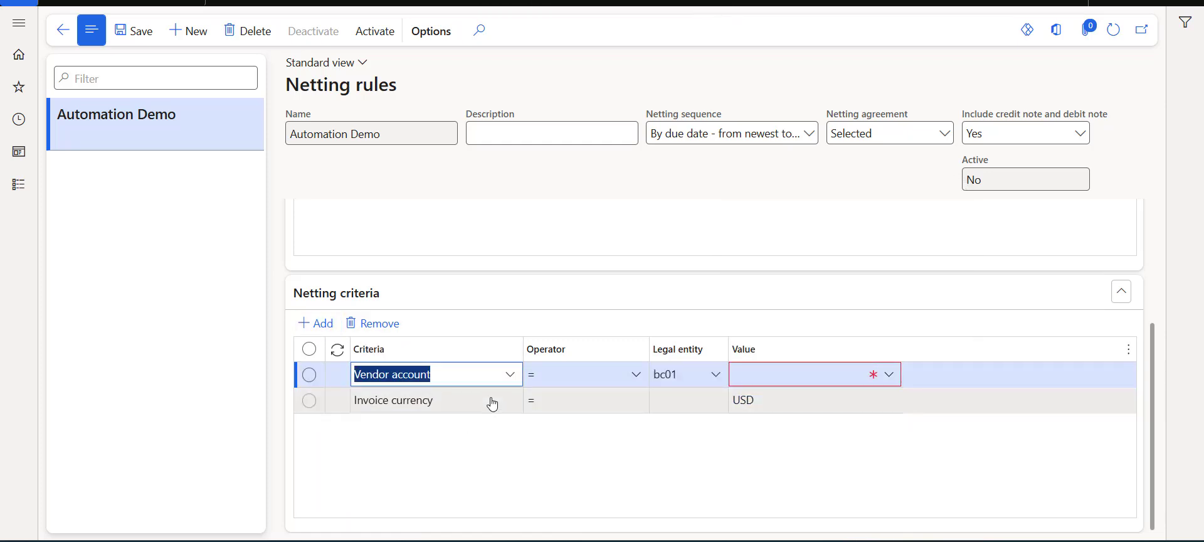
left_click(510, 374)
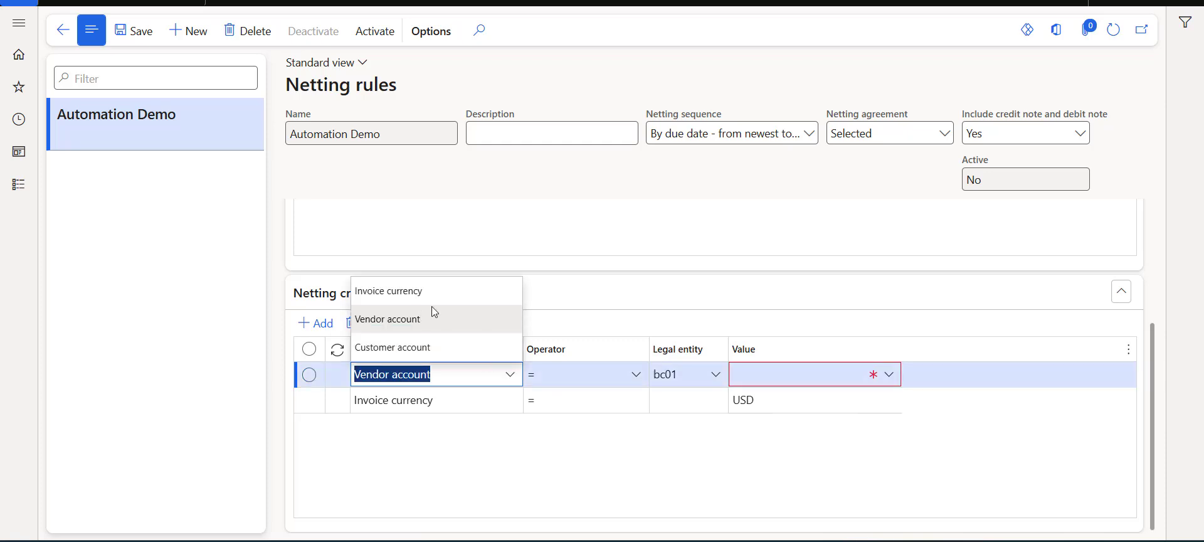
left_click(420, 319)
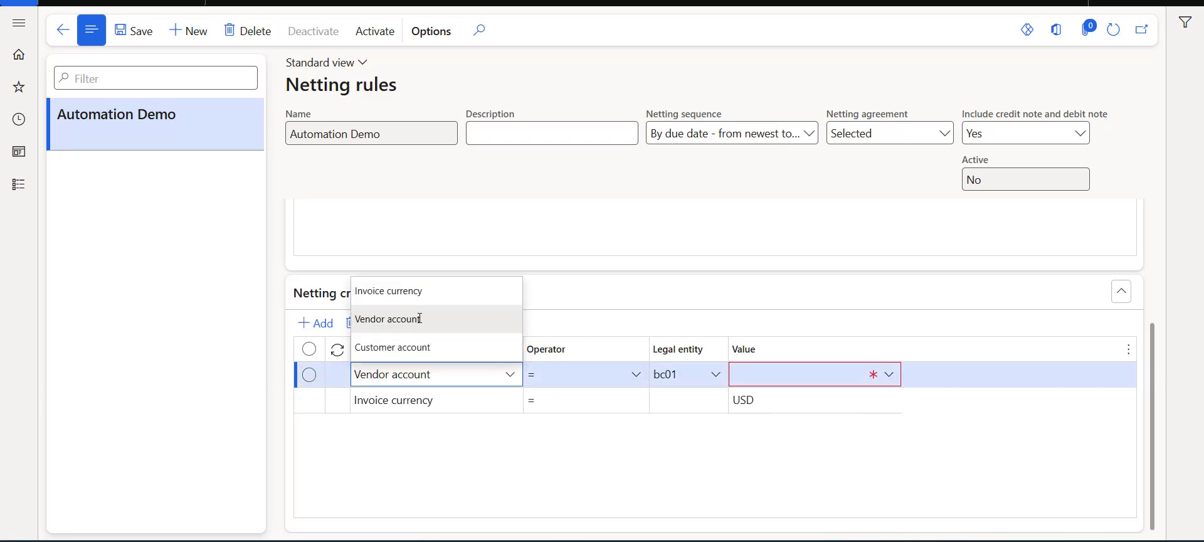
left_click(420, 318)
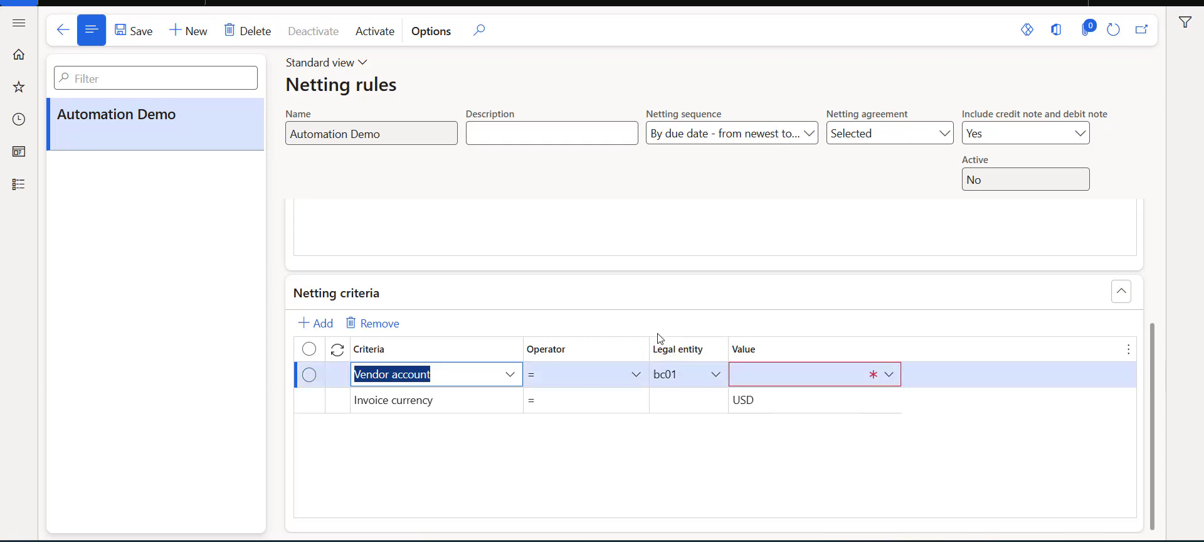
left_click(891, 376)
left_click(790, 222)
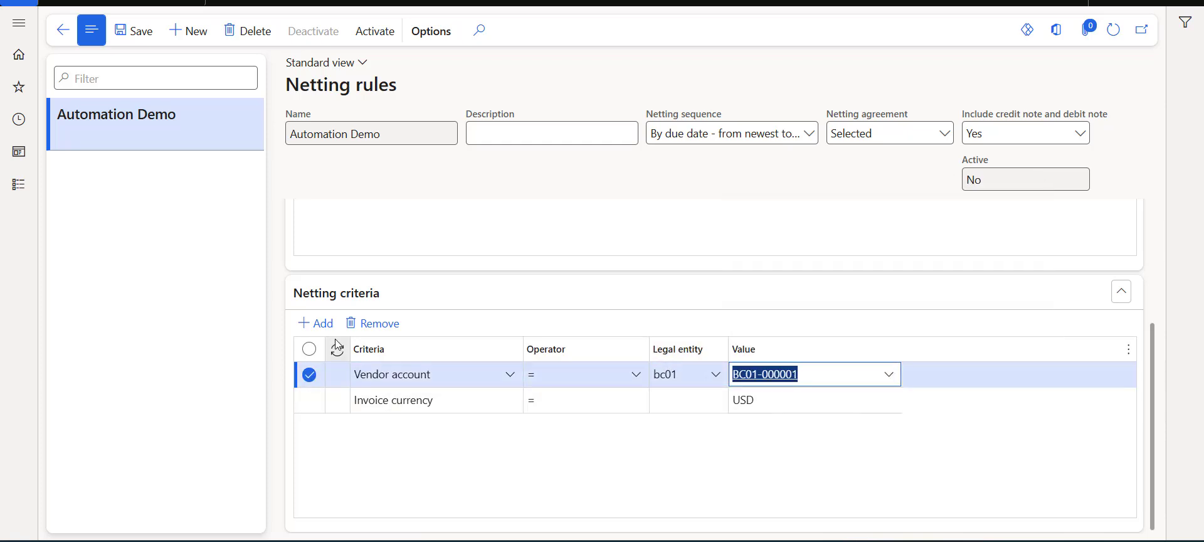
Add a customer account criterion for legal entity bc01 with the value Walmart, and save and activate the netting rule.
left_click(315, 323)
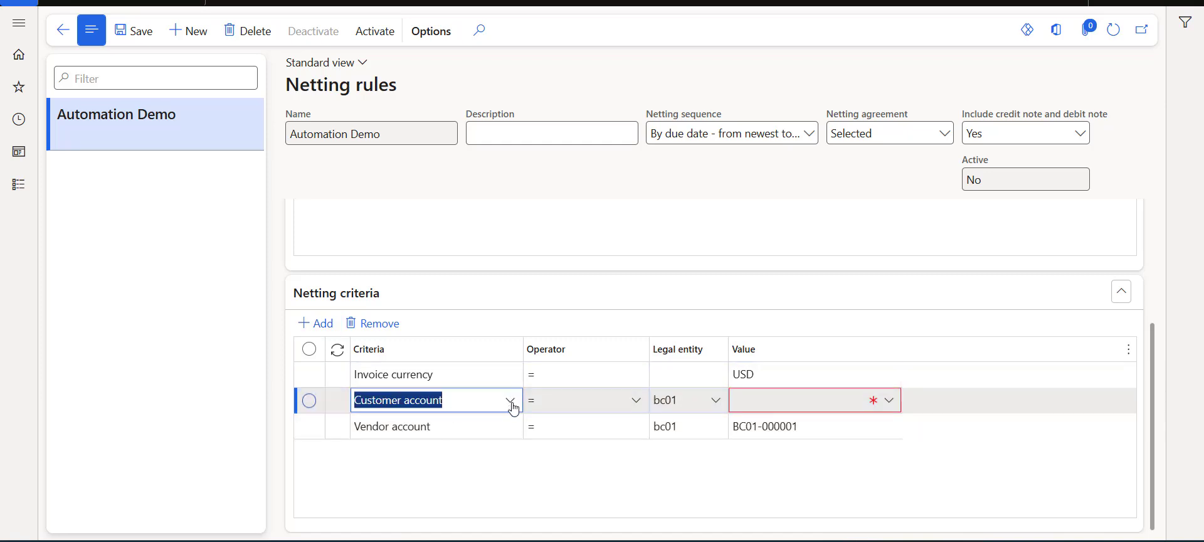
left_click(888, 403)
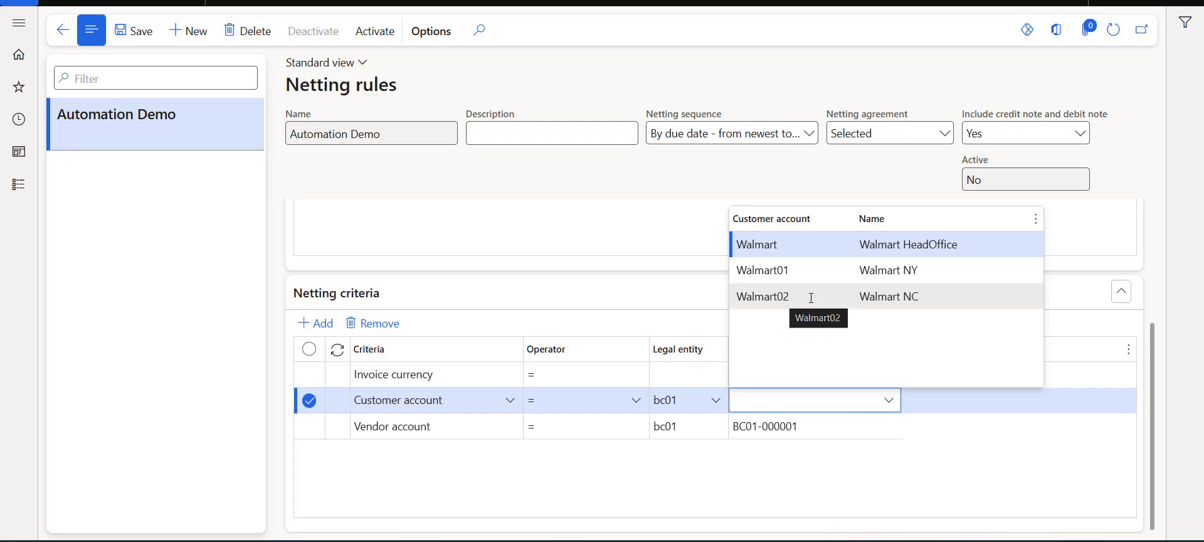
key("Return")
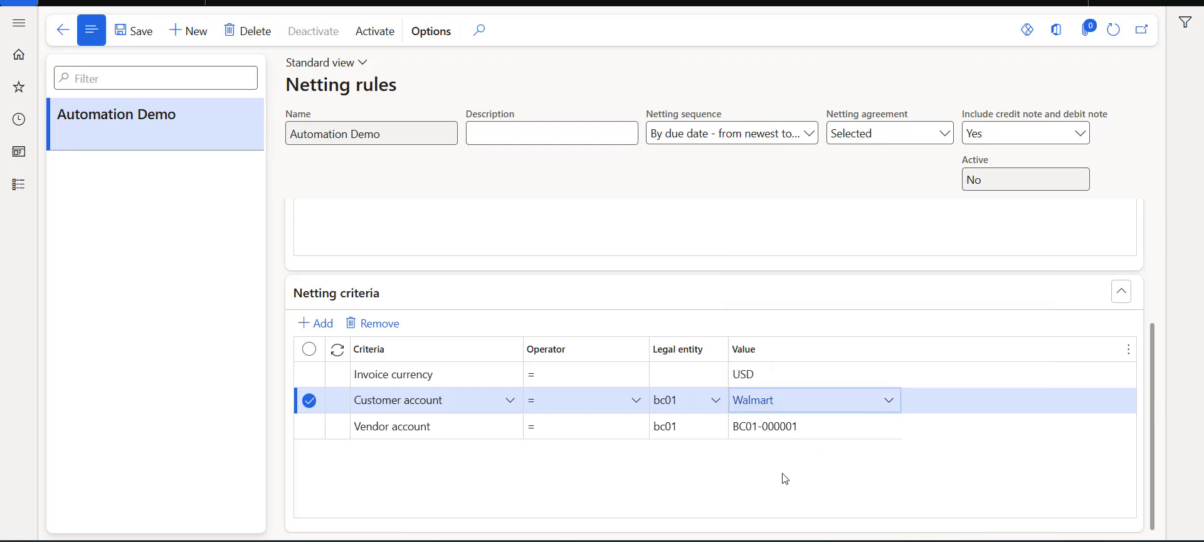
left_click(136, 39)
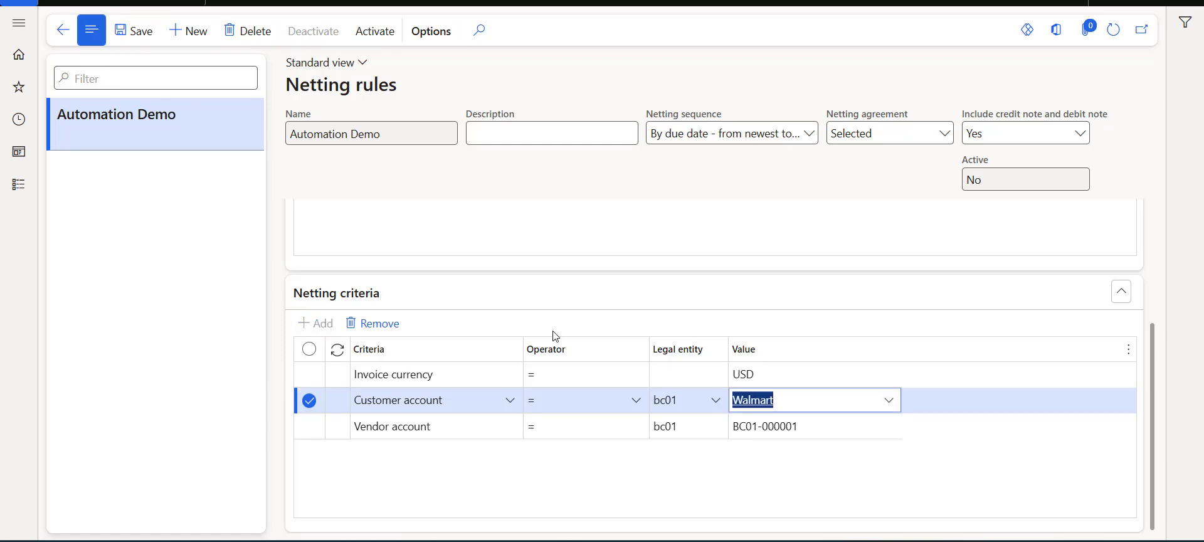
left_click(374, 32)
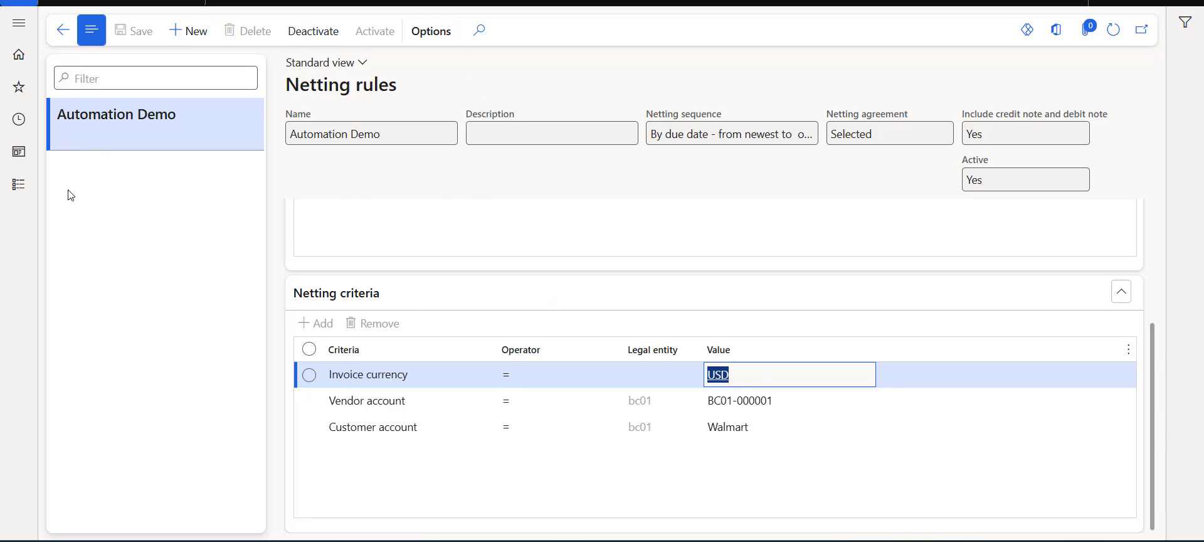
Open automatic netting in Cash and bank management and choose the Automation Demo netting rule, leaving the invoice due date empty.
left_click(19, 185)
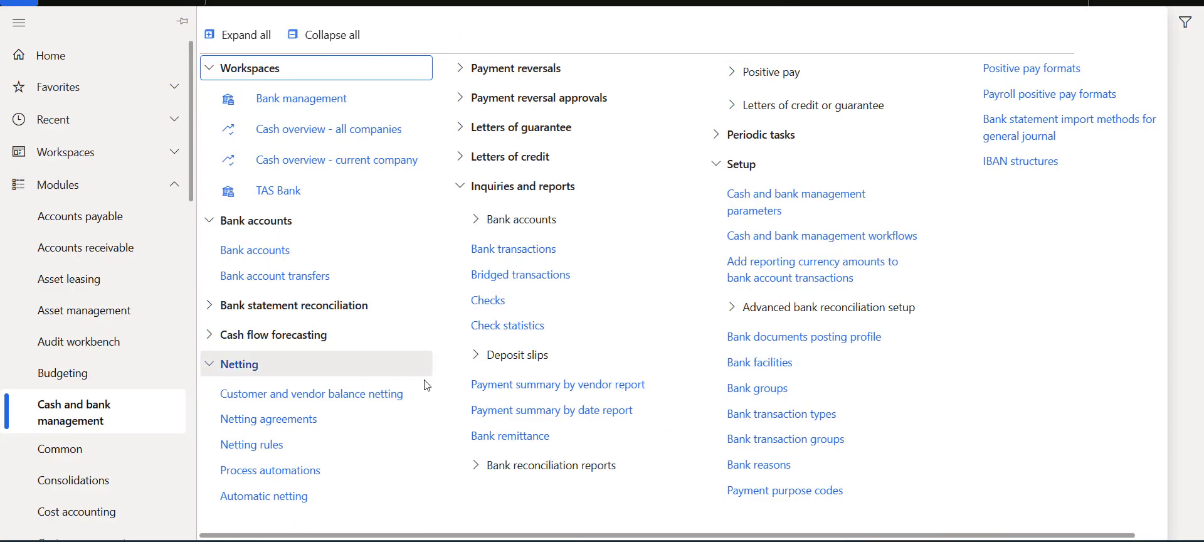
left_click(252, 501)
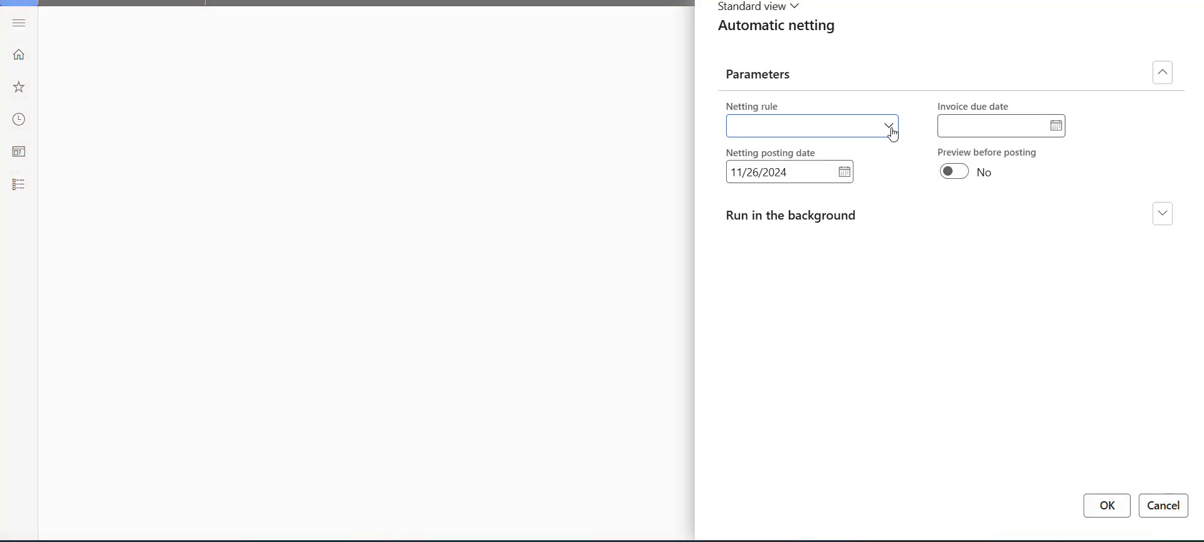
left_click(890, 128)
left_click(830, 175)
left_click(1059, 128)
left_click(1062, 130)
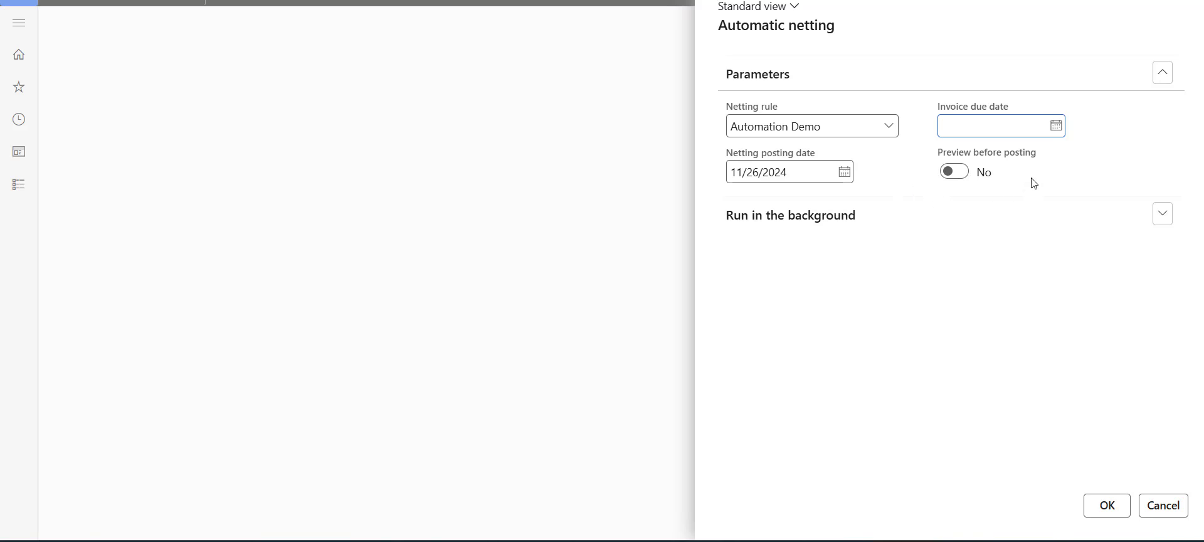
Run the automatic netting with preview before posting enabled, examine the proposed netting pairs across all columns, and close the preview without posting.
left_click(955, 173)
left_click(1101, 507)
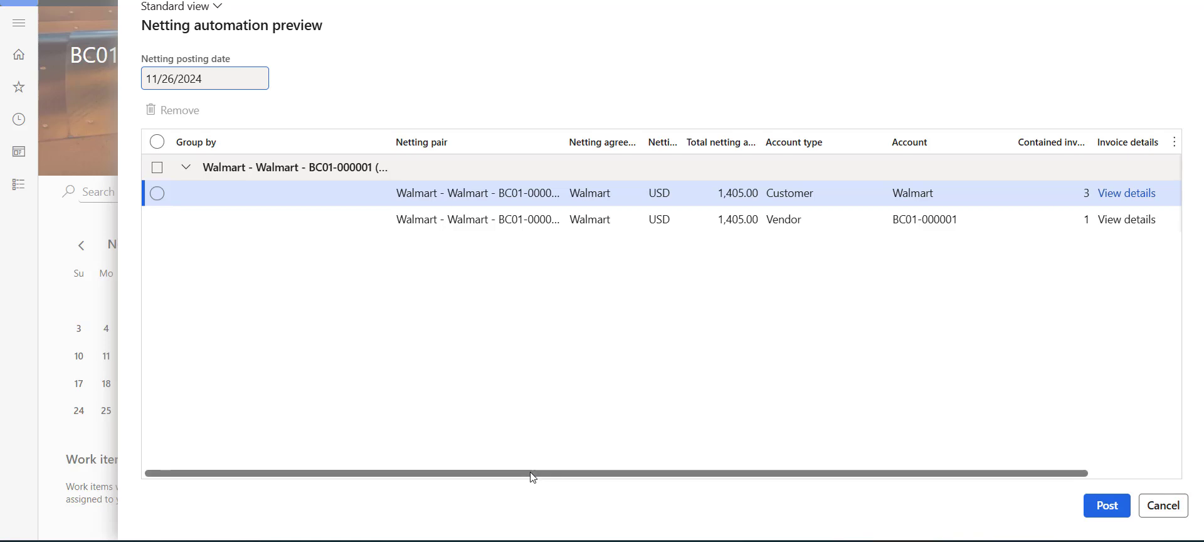
left_click_drag(533, 476, 670, 473)
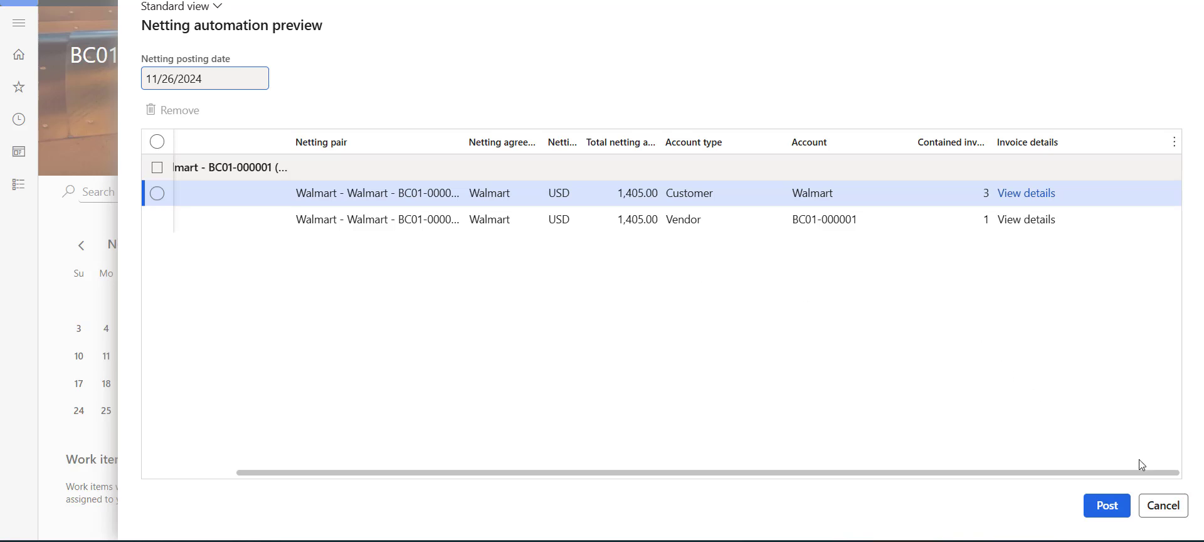
left_click(1159, 506)
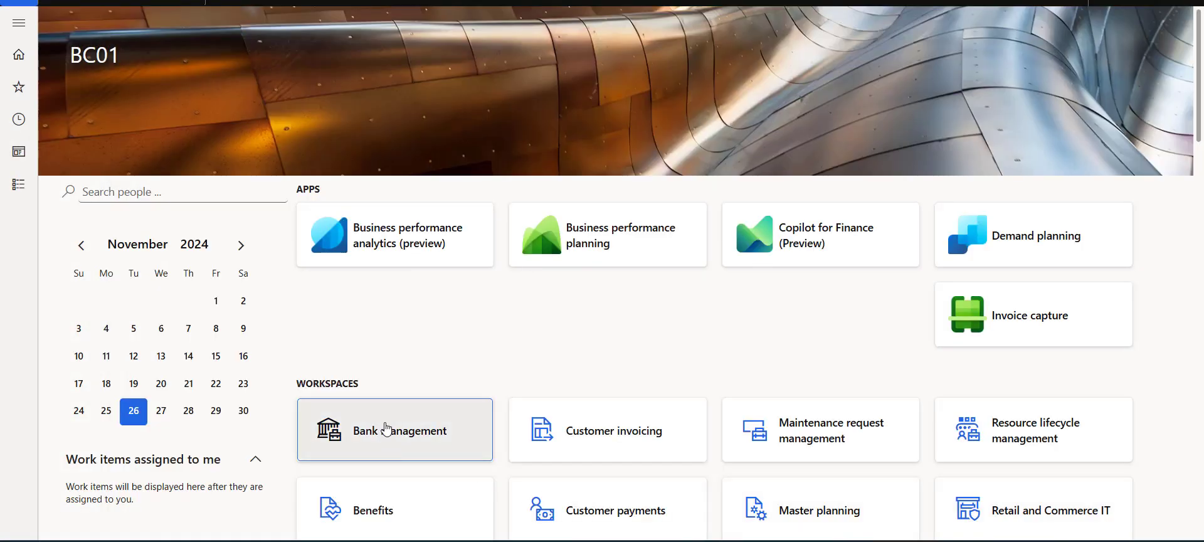
Open the netting process automations and examine the schedule types offered for a new process automation, without creating a series.
left_click(21, 186)
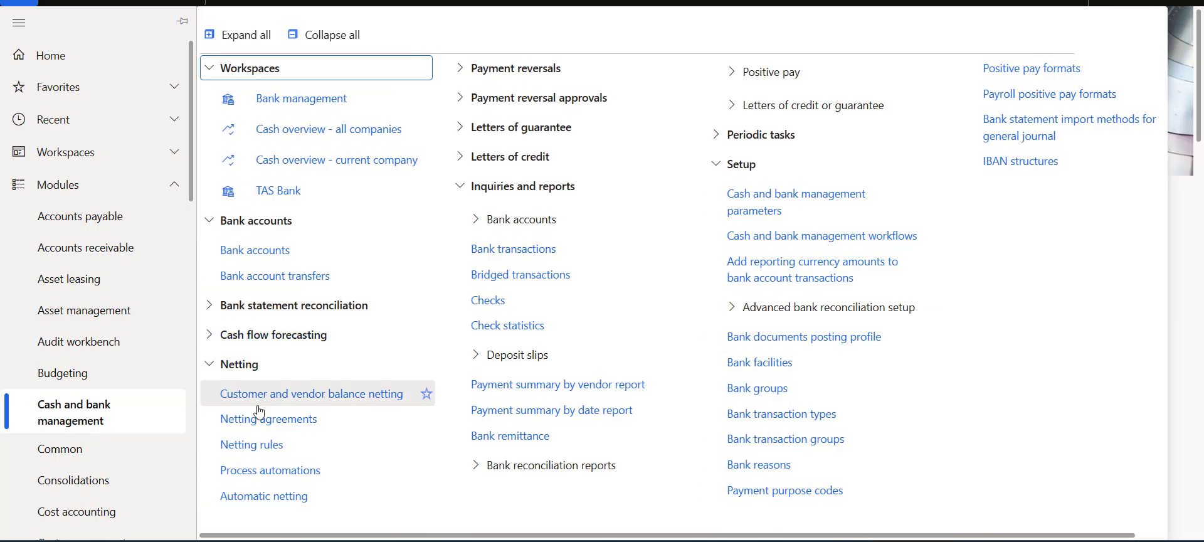
left_click(306, 478)
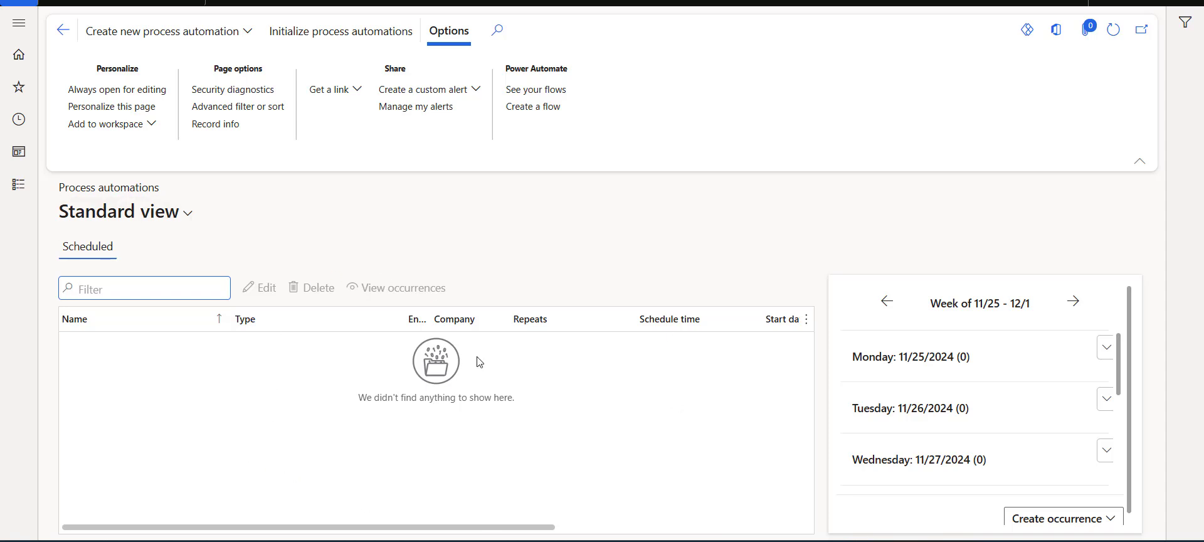
left_click(250, 42)
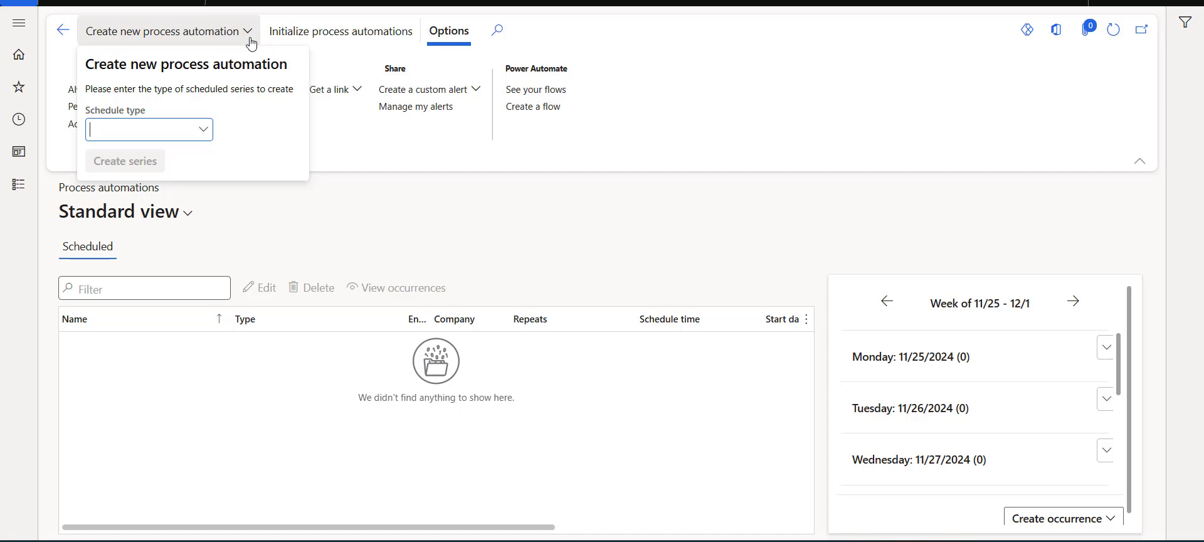
left_click(203, 131)
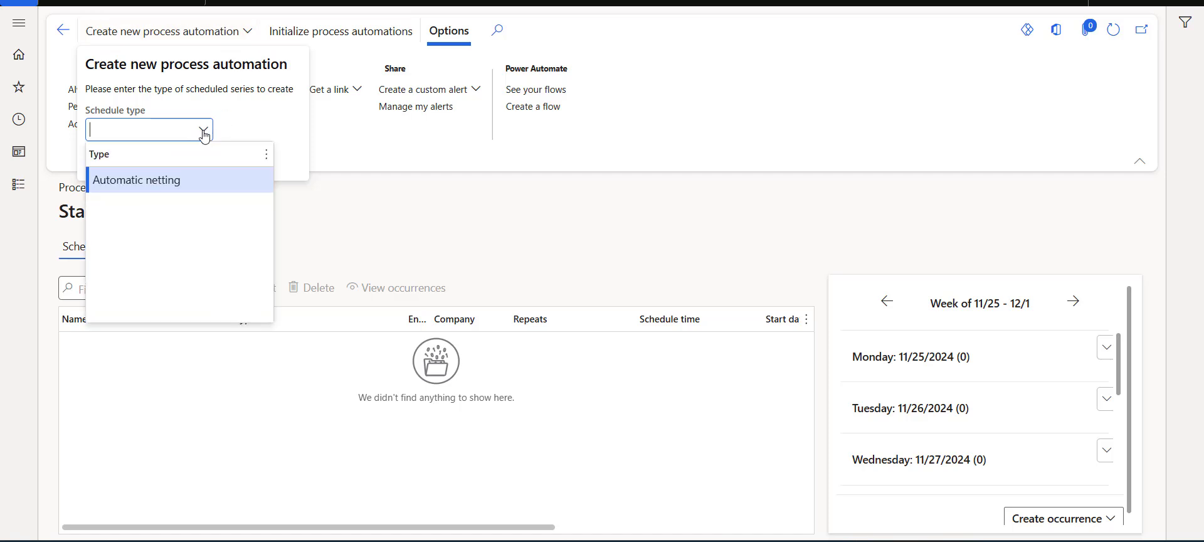
key("Escape")
key("Escape")
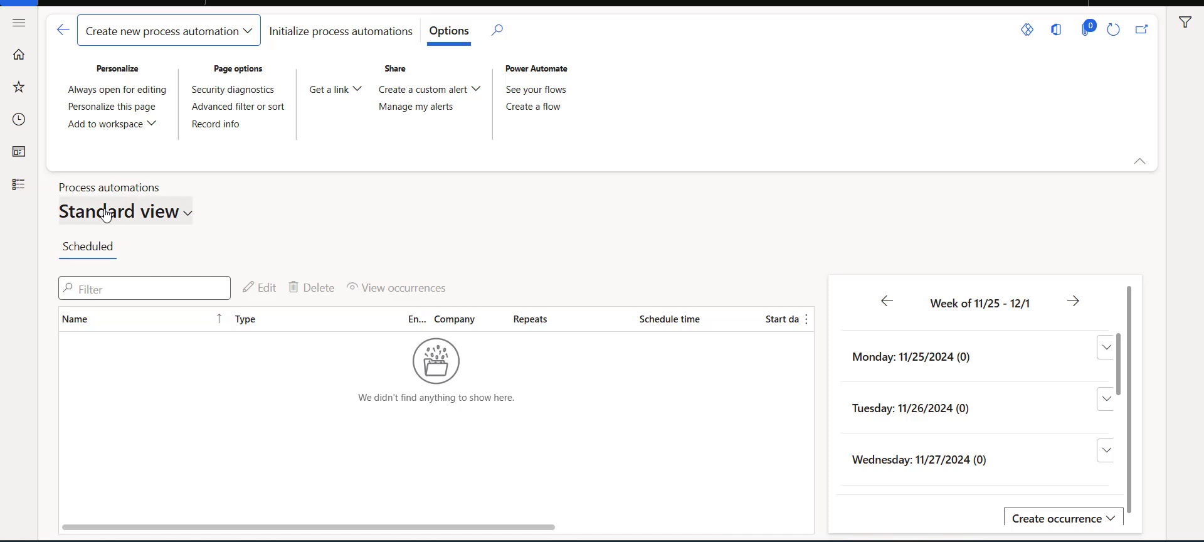
left_click(18, 185)
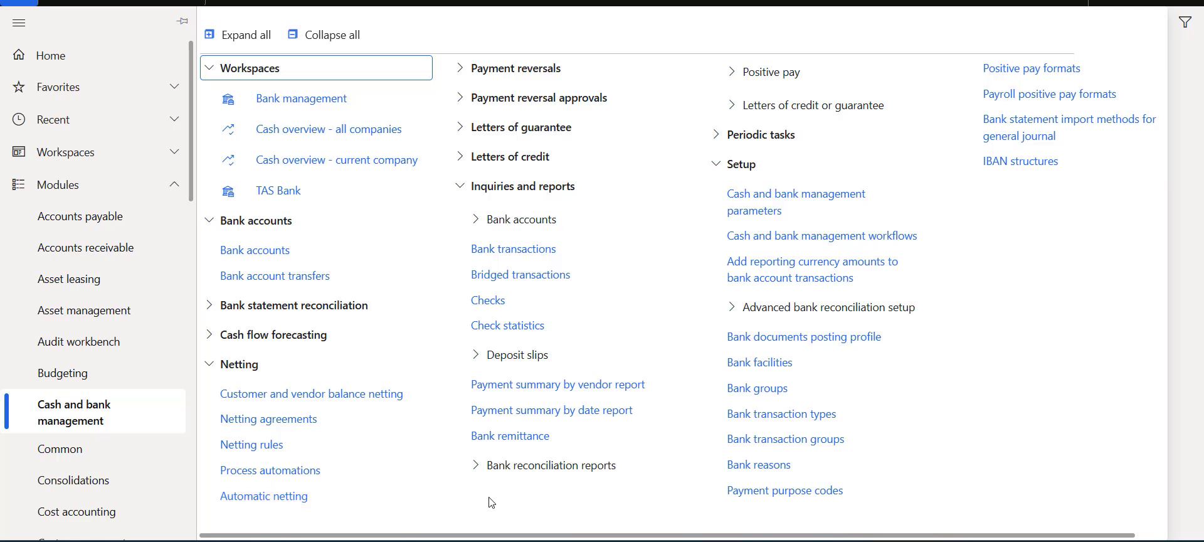
left_click(1187, 394)
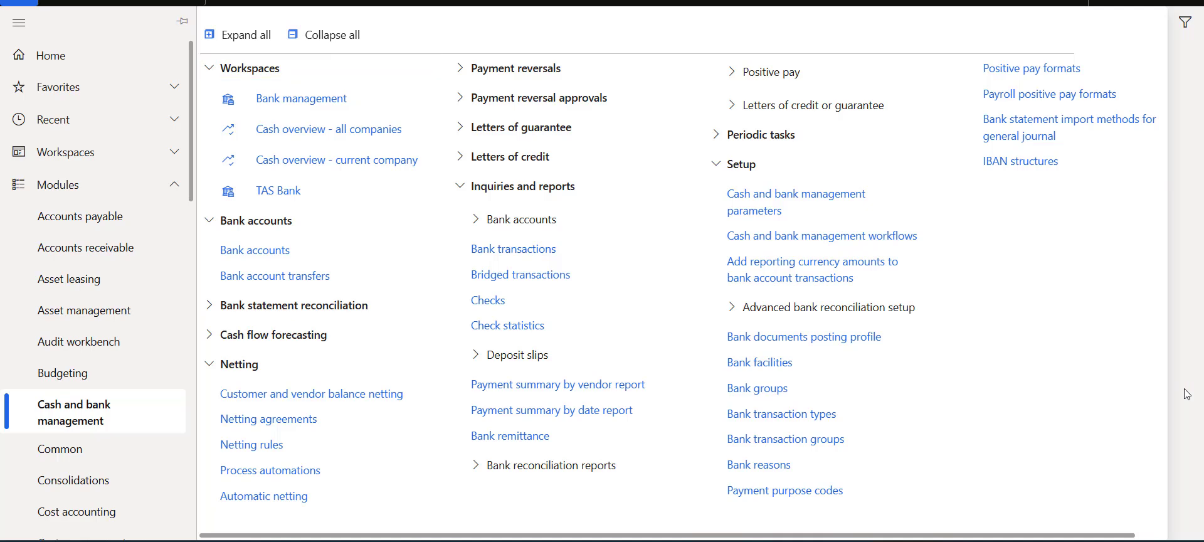